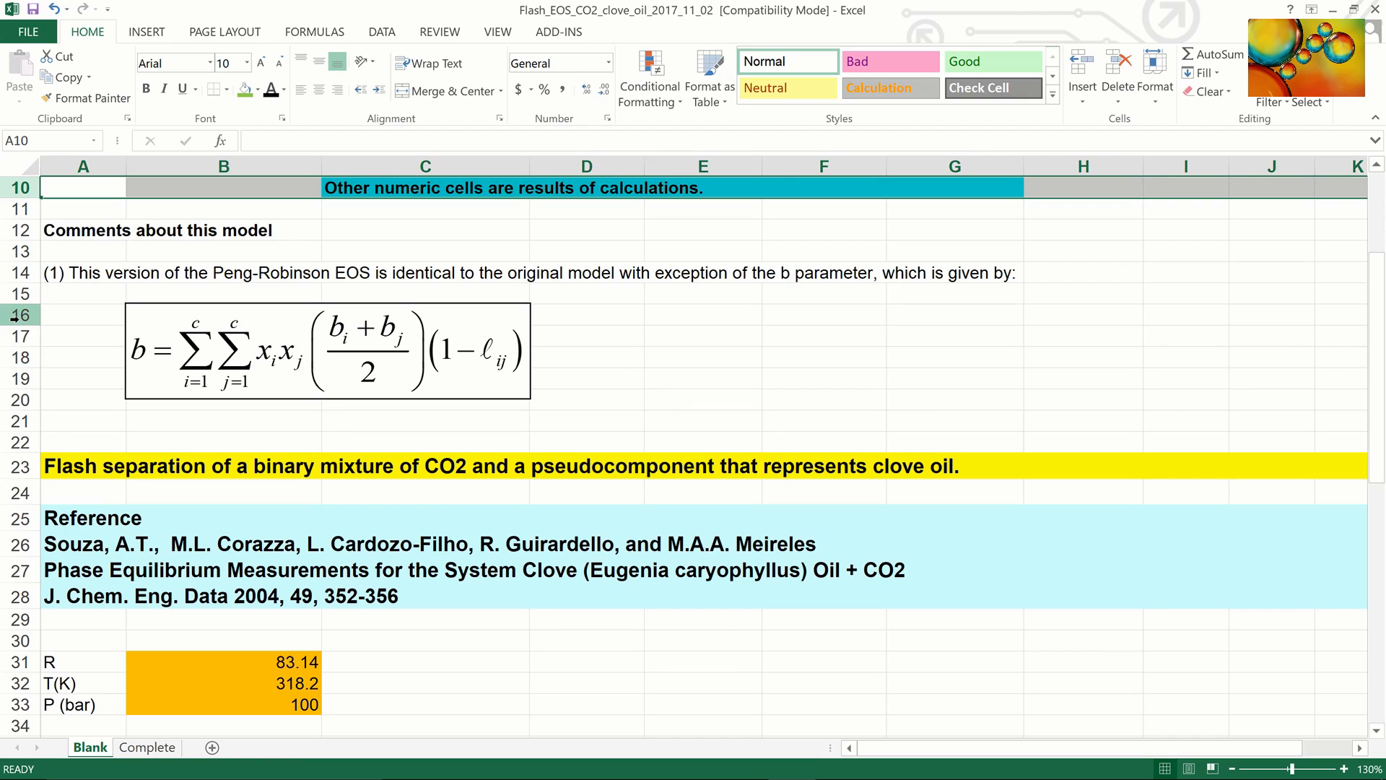
- Review the b parameter equation, the problem title, the literature reference, and the component properties with the kij and lij parameters
{"action": "left_click_drag", "start_coordinate": [16, 315], "coordinate": [10, 392]}
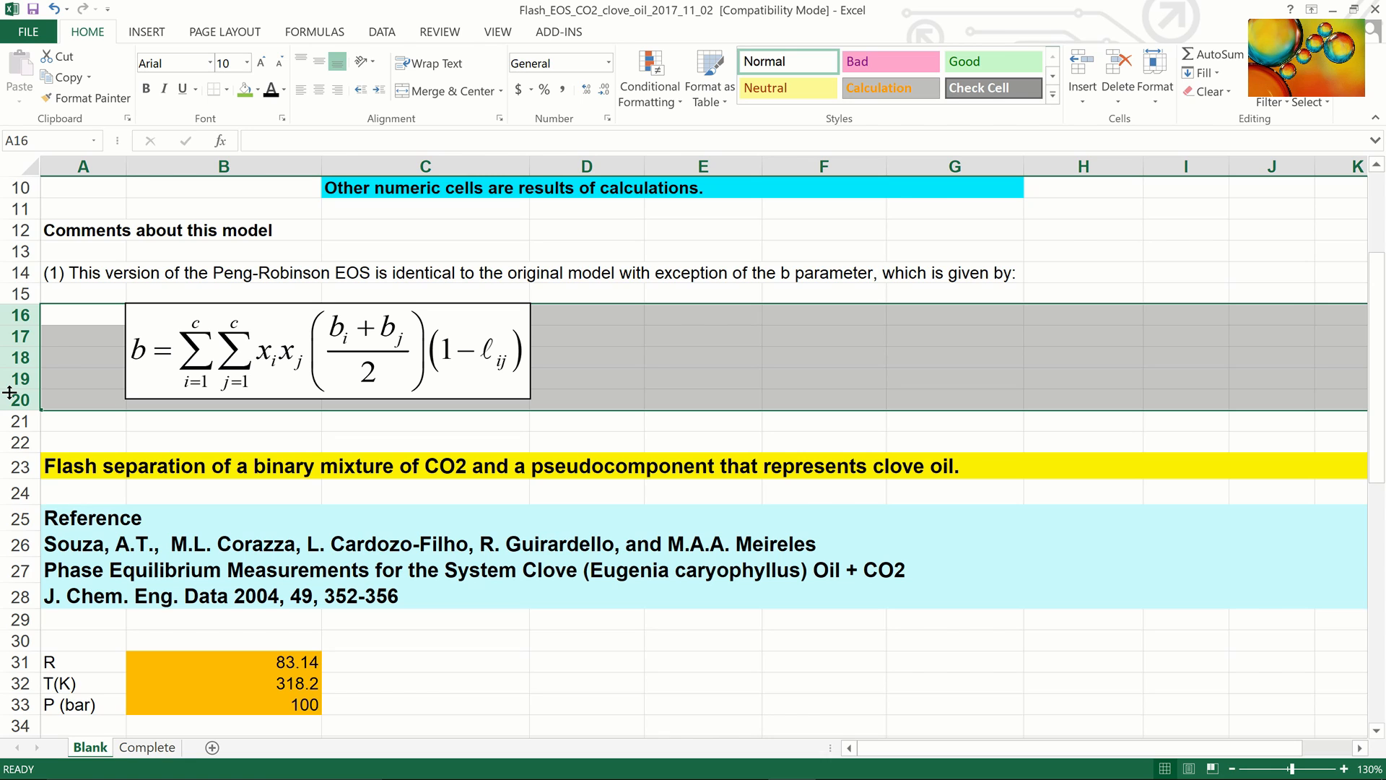
{"action": "left_click", "coordinate": [14, 466]}
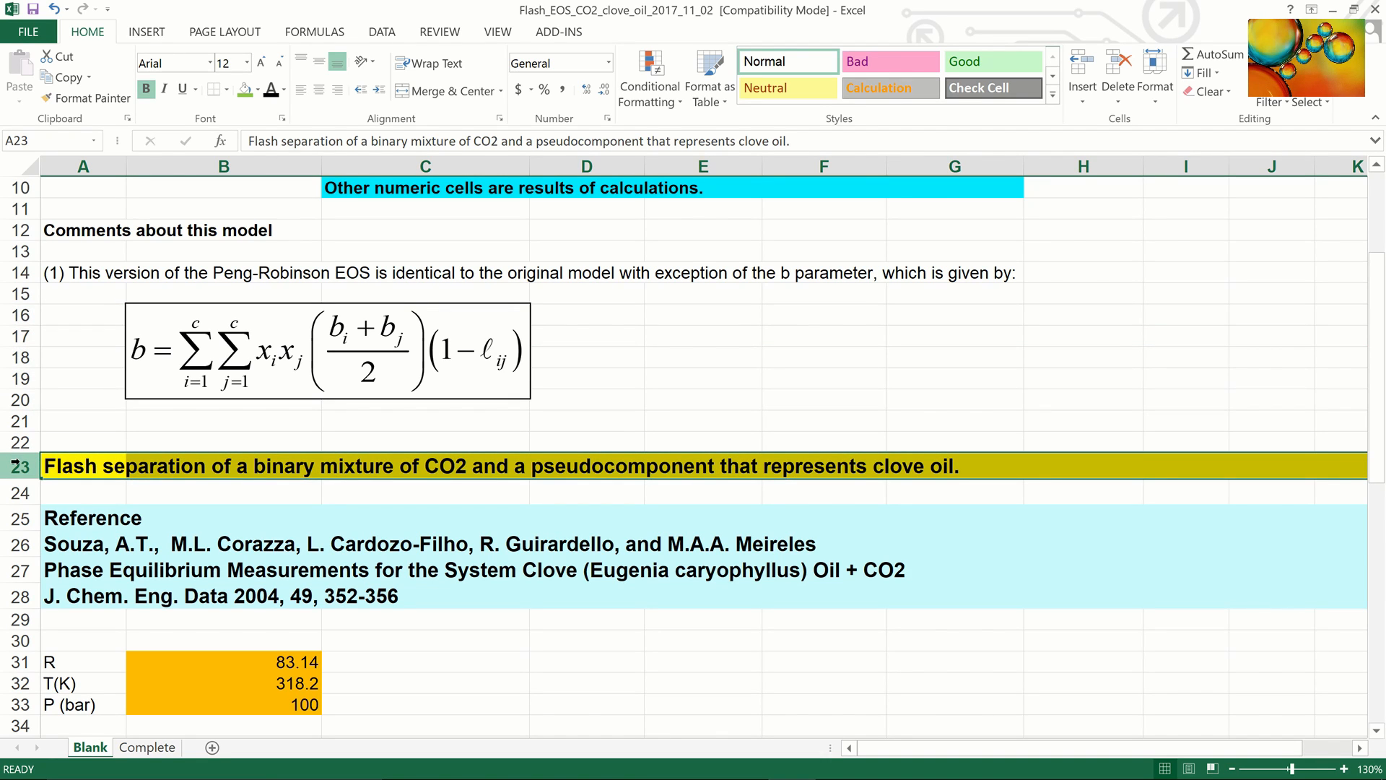
{"action": "left_click_drag", "start_coordinate": [15, 519], "coordinate": [19, 585]}
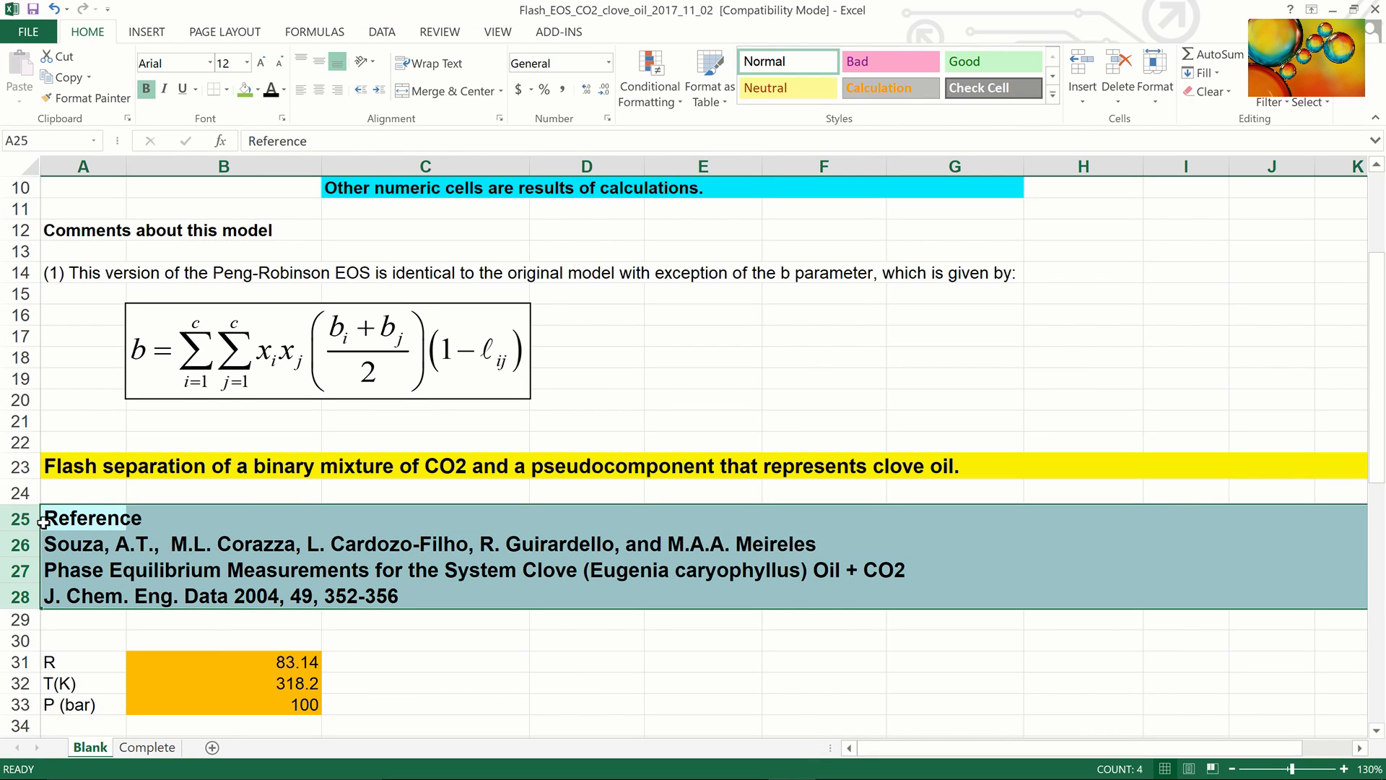
{"action": "scroll", "coordinate": [43, 521], "scroll_direction": "down", "scroll_amount": 3}
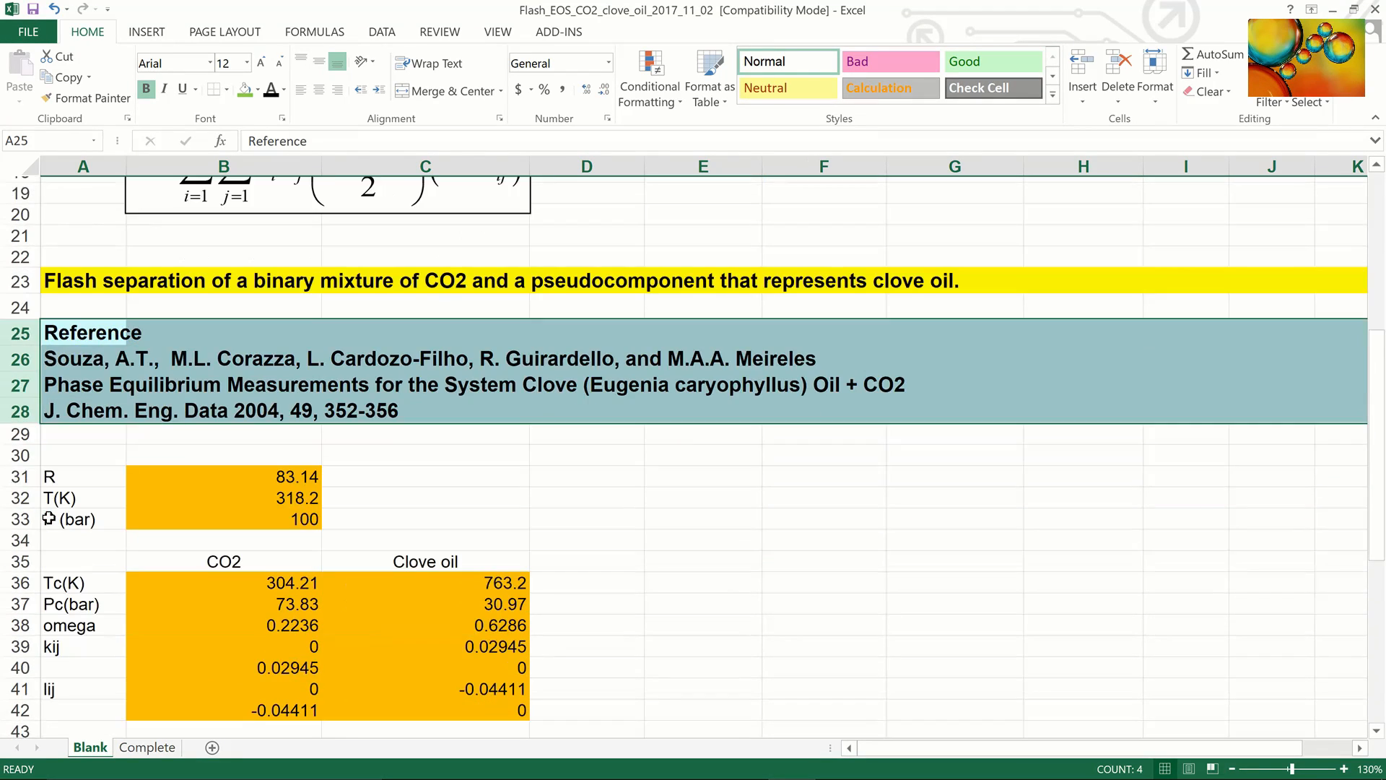
{"action": "scroll", "coordinate": [48, 518], "scroll_direction": "down", "scroll_amount": 4}
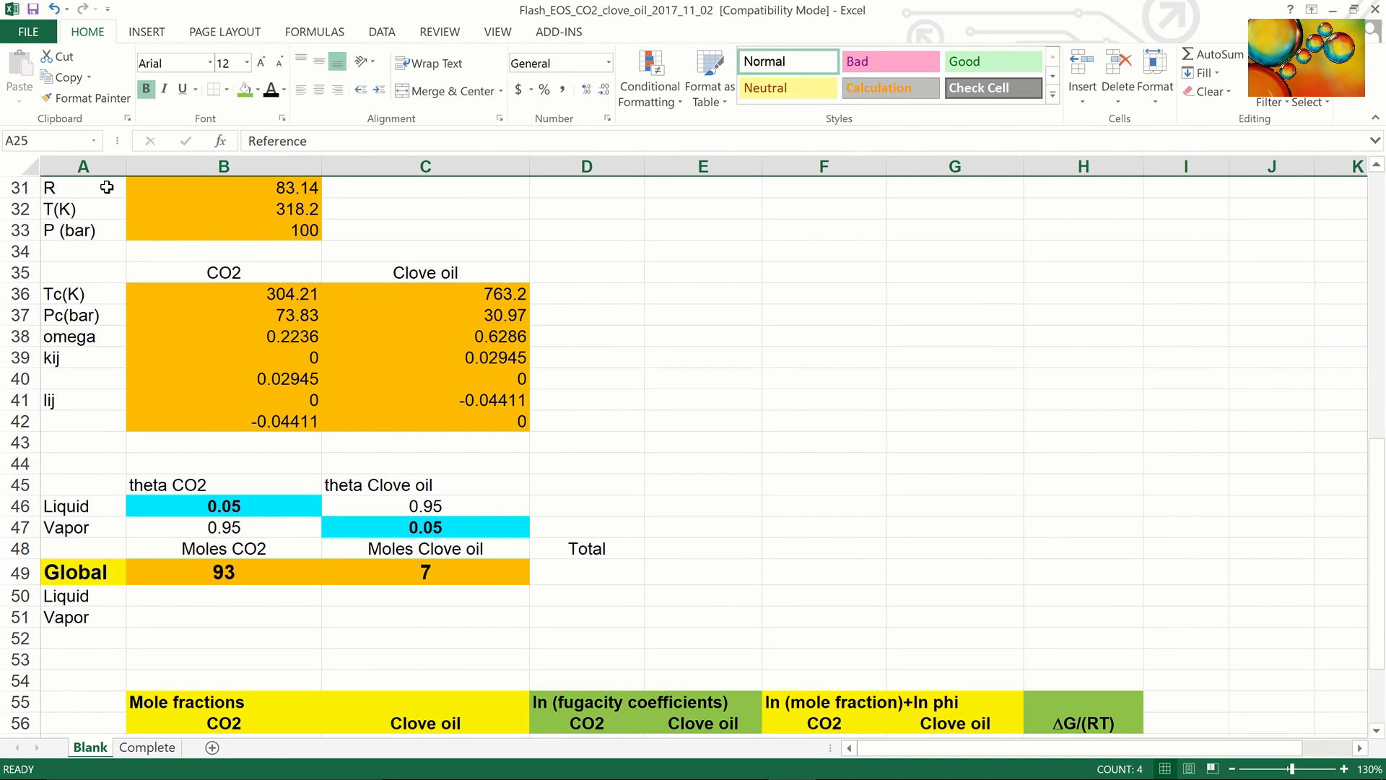
{"action": "left_click_drag", "start_coordinate": [107, 188], "coordinate": [371, 271]}
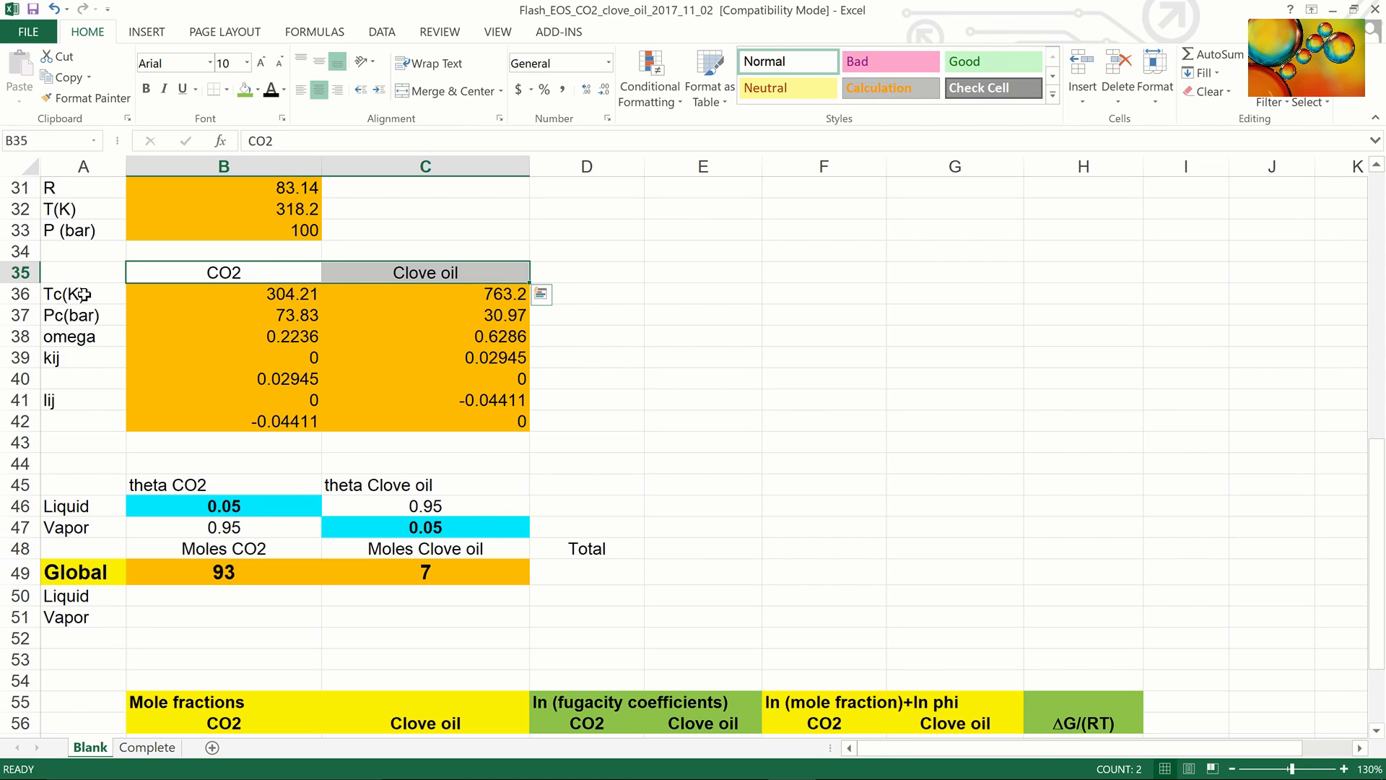
{"action": "left_click_drag", "start_coordinate": [84, 295], "coordinate": [400, 344]}
{"action": "left_click_drag", "start_coordinate": [90, 363], "coordinate": [410, 388]}
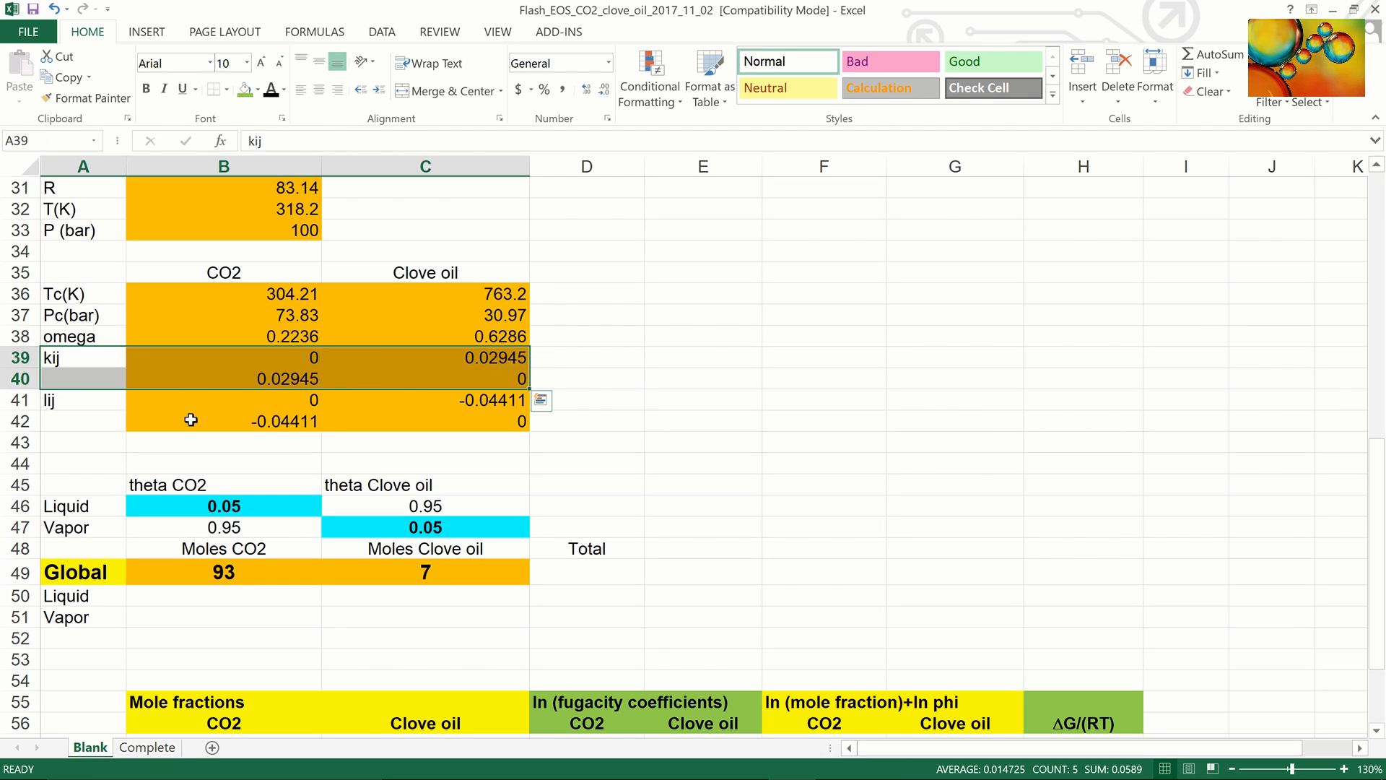
{"action": "left_click_drag", "start_coordinate": [99, 400], "coordinate": [377, 426]}
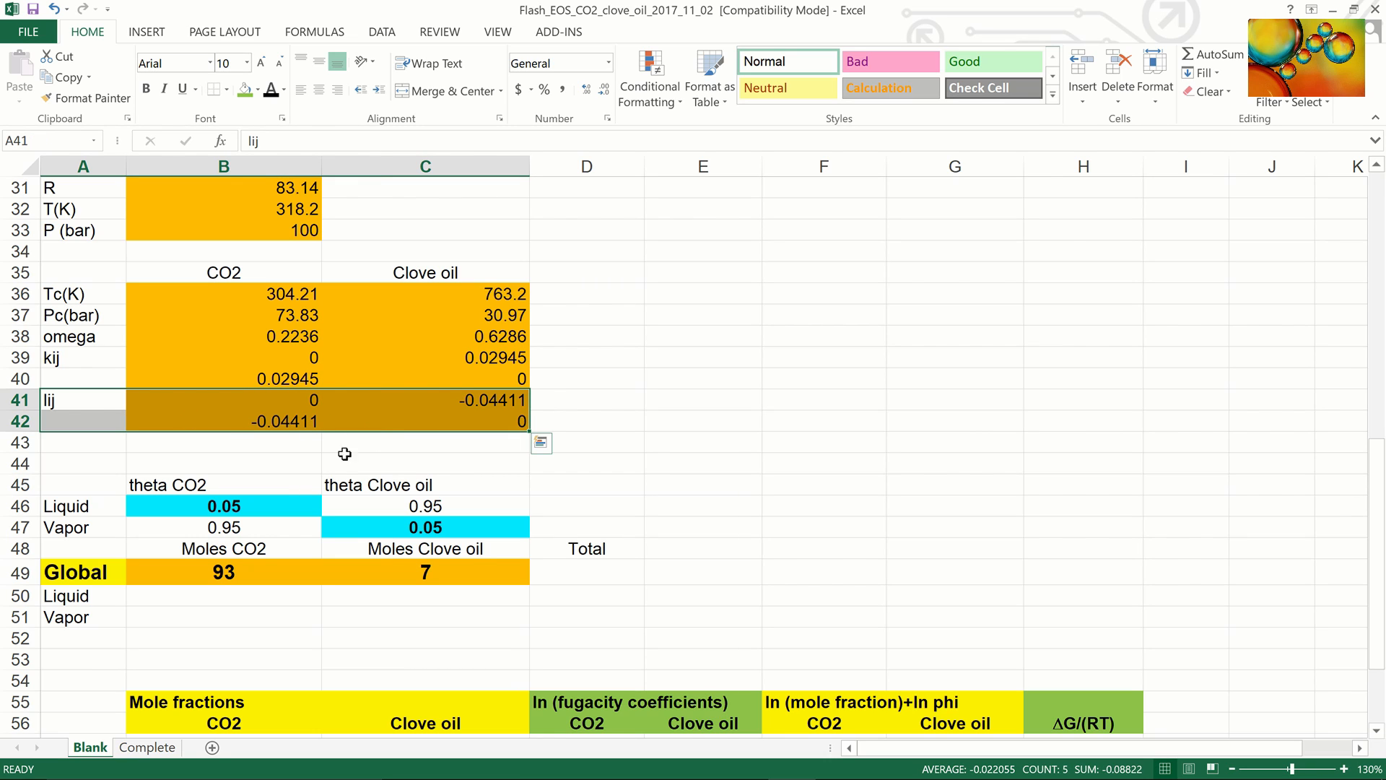
- Examine the liquid and vapor theta cells in B46:C47 and the global moles of CO2 and clove oil in row 49
{"action": "left_click", "coordinate": [221, 502]}
{"action": "left_click", "coordinate": [385, 532]}
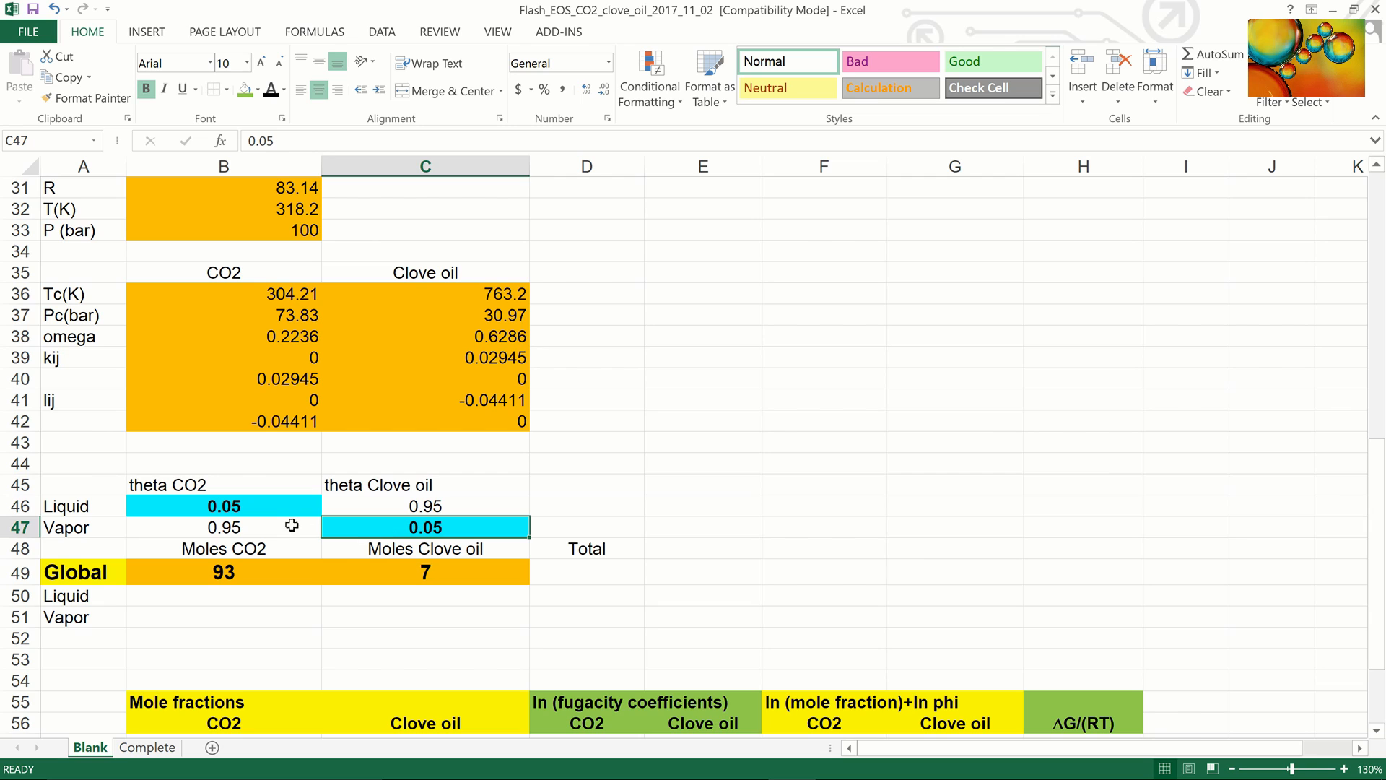
{"action": "left_click", "coordinate": [263, 513]}
{"action": "left_click", "coordinate": [249, 530]}
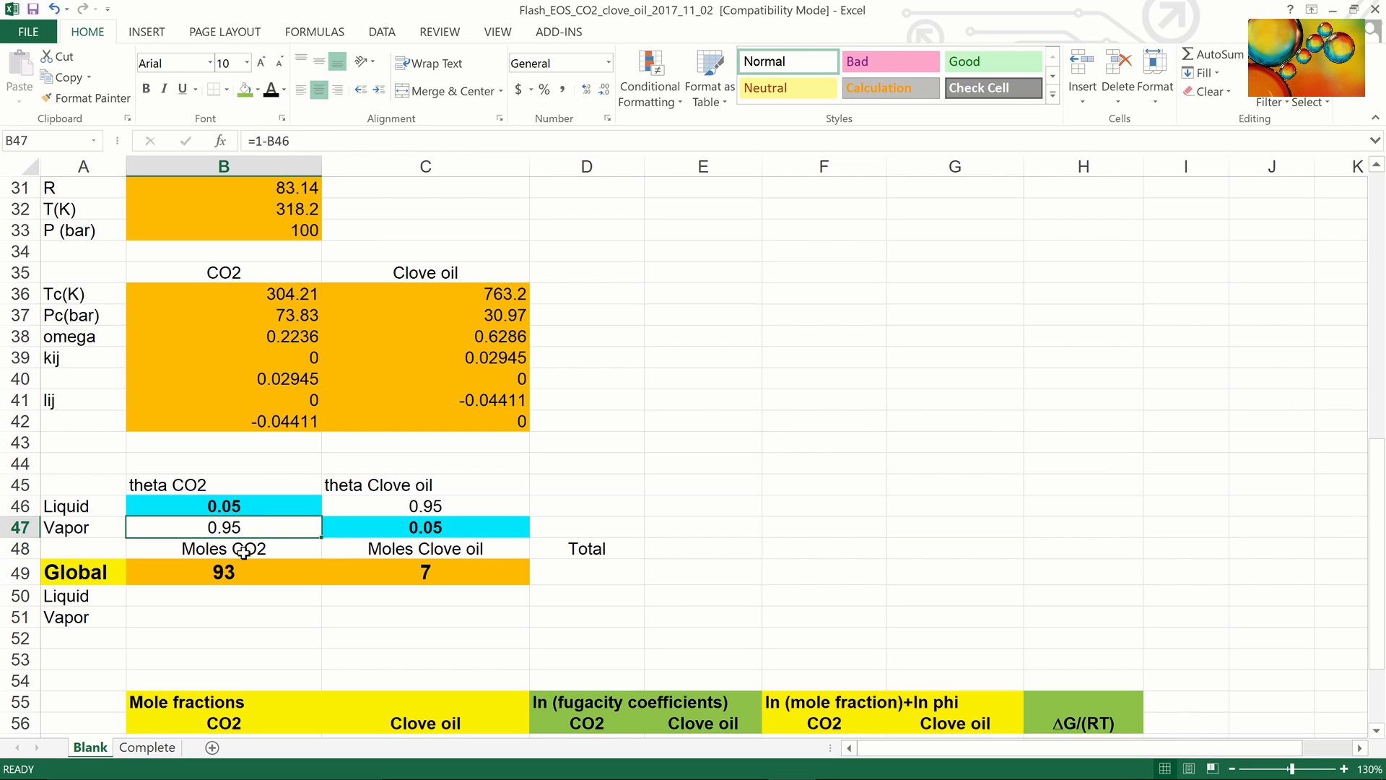
{"action": "left_click", "coordinate": [230, 568]}
{"action": "left_click", "coordinate": [399, 567]}
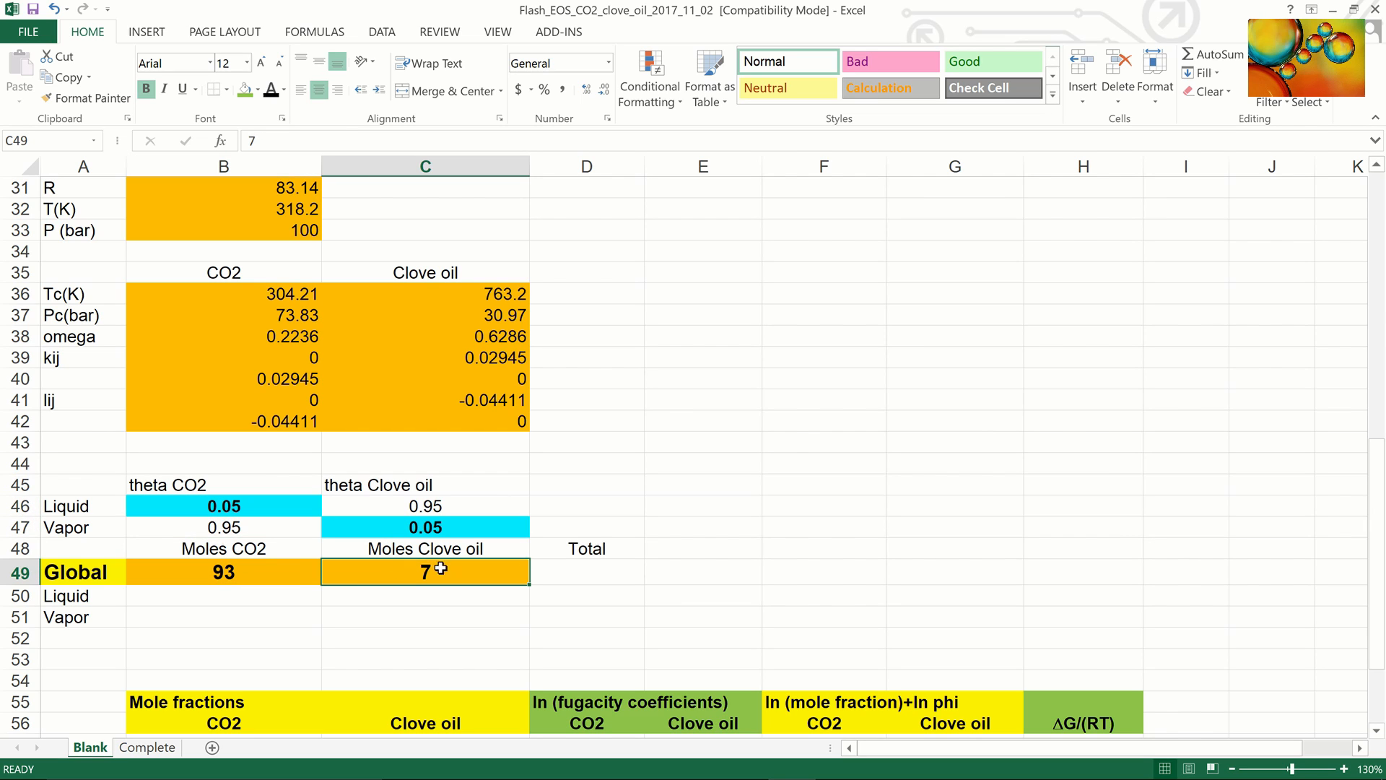
- Calculate the total global moles in D49 with =SUM(B49:C49)
{"action": "left_click", "coordinate": [553, 573]}
{"action": "type", "text": "=s"}
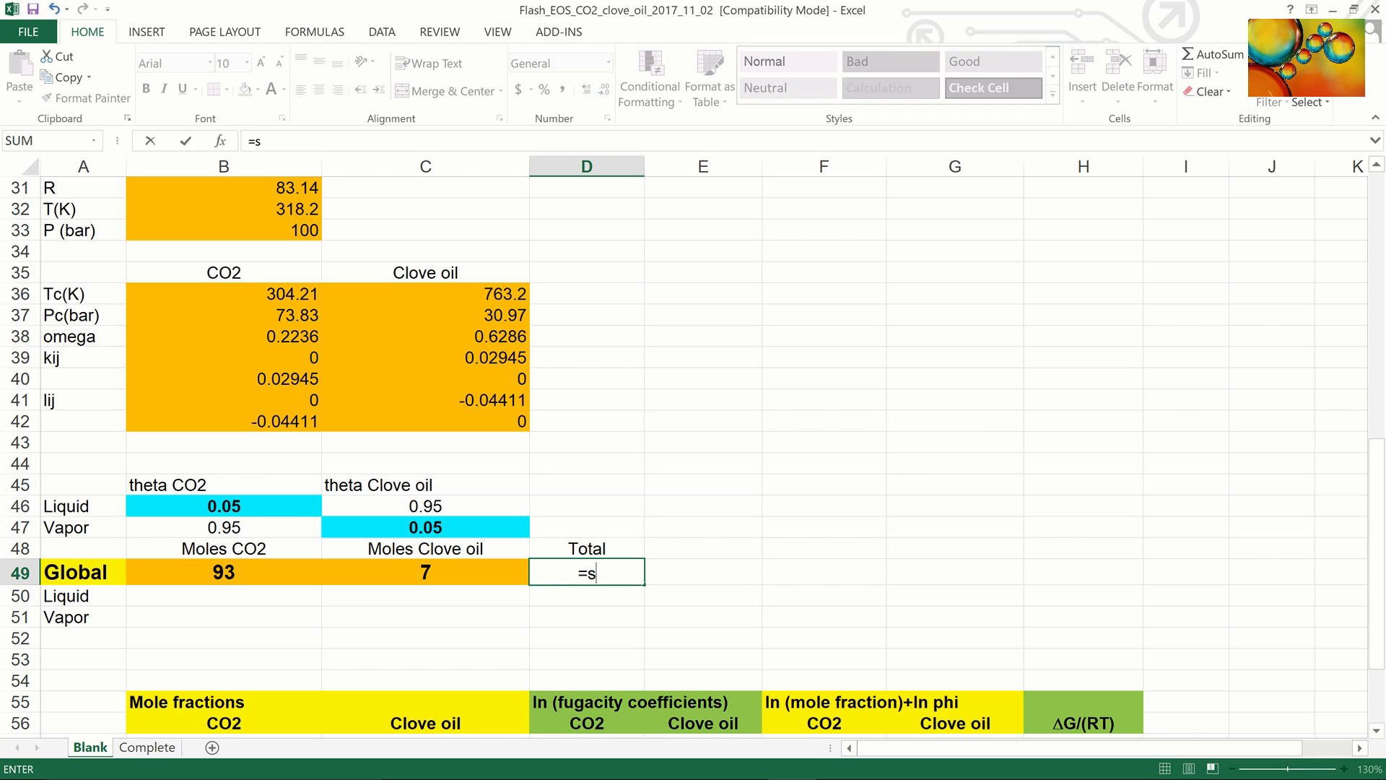
{"action": "type", "text": "um("}
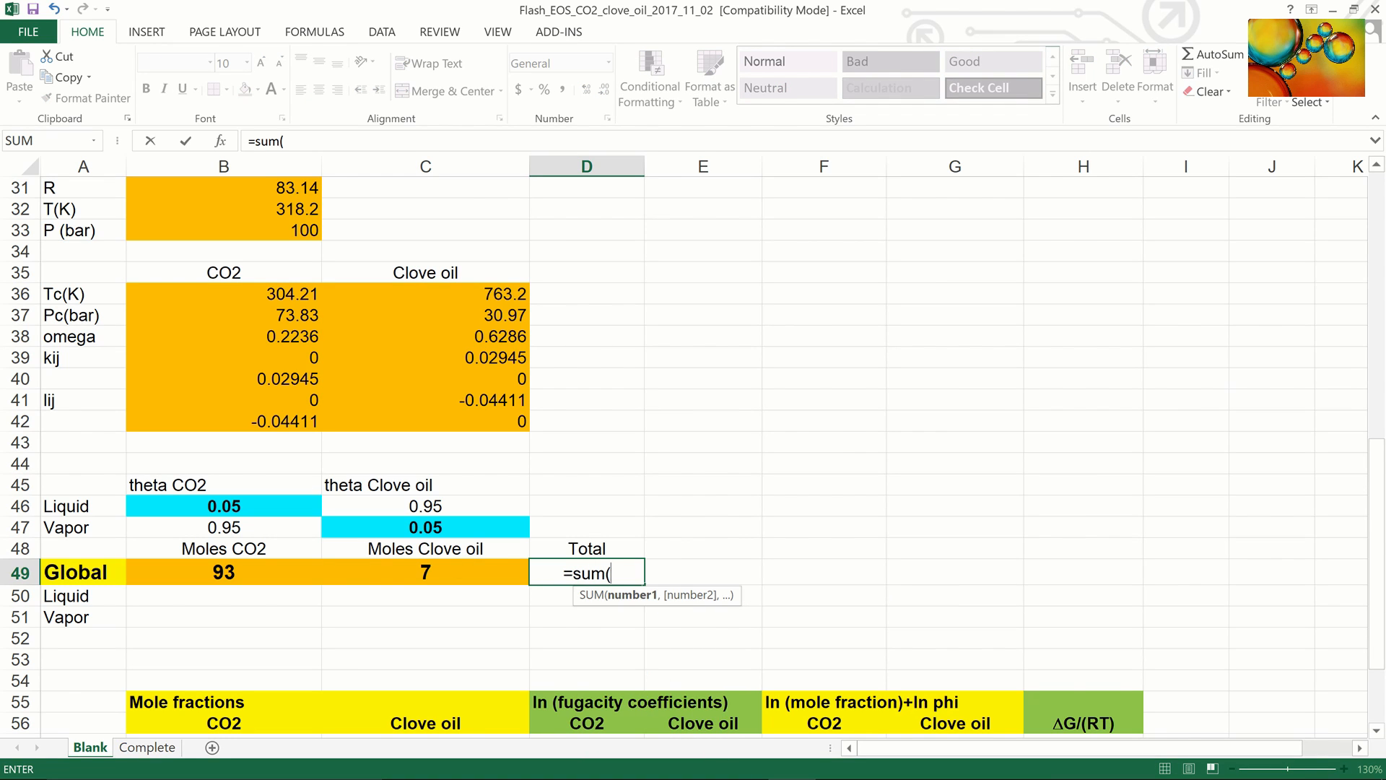
{"action": "left_click_drag", "start_coordinate": [278, 572], "coordinate": [405, 575]}
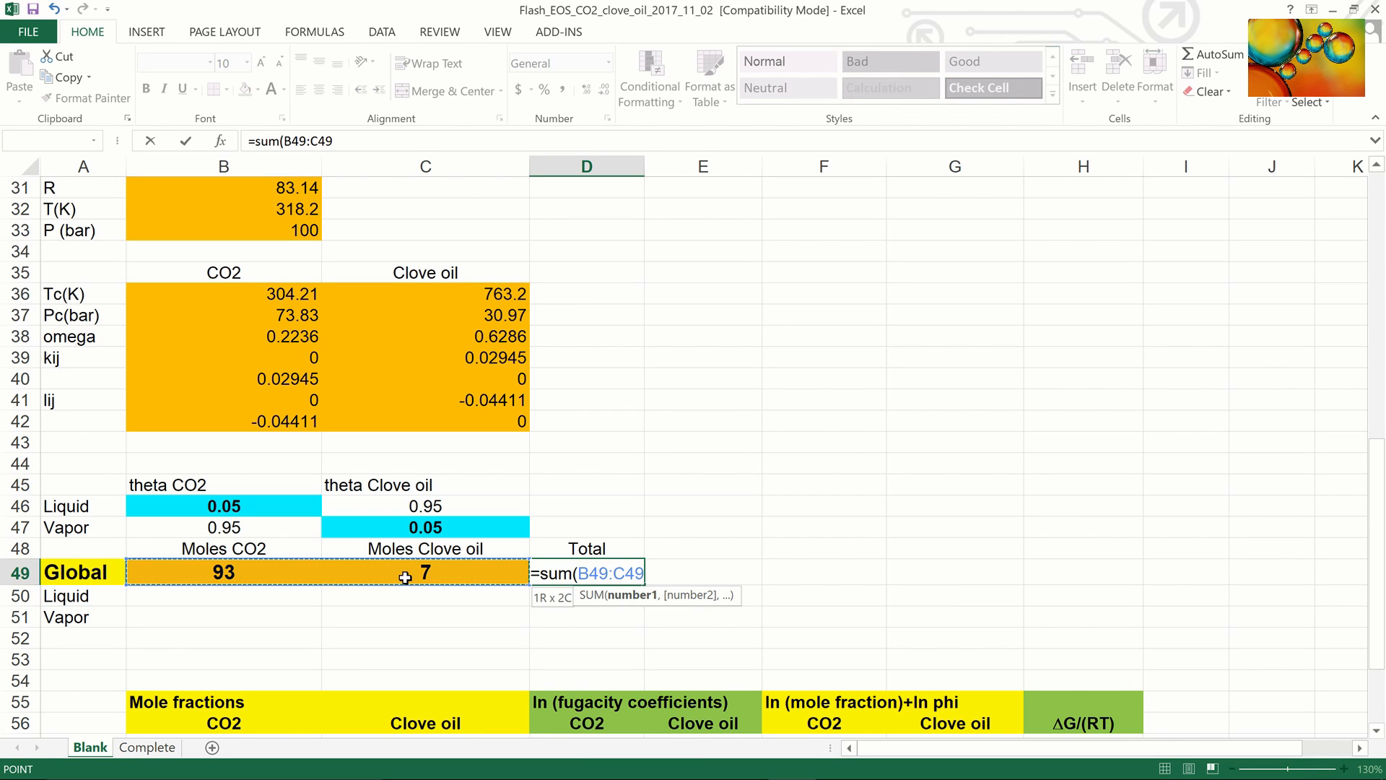
{"action": "type", "text": ")"}
{"action": "key", "text": "Return"}
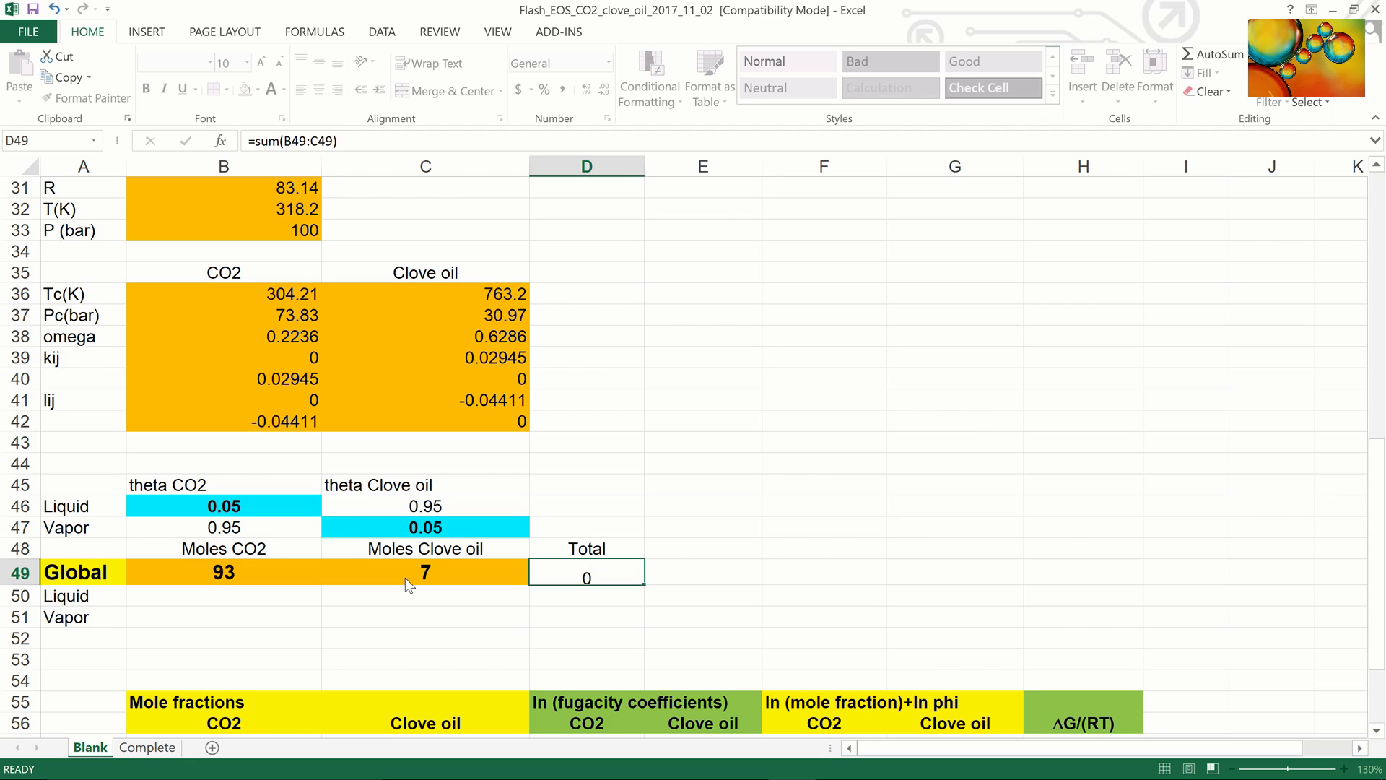
- Calculate the liquid-phase moles of CO2 in B50 with =B46*B49
{"action": "left_click", "coordinate": [205, 597]}
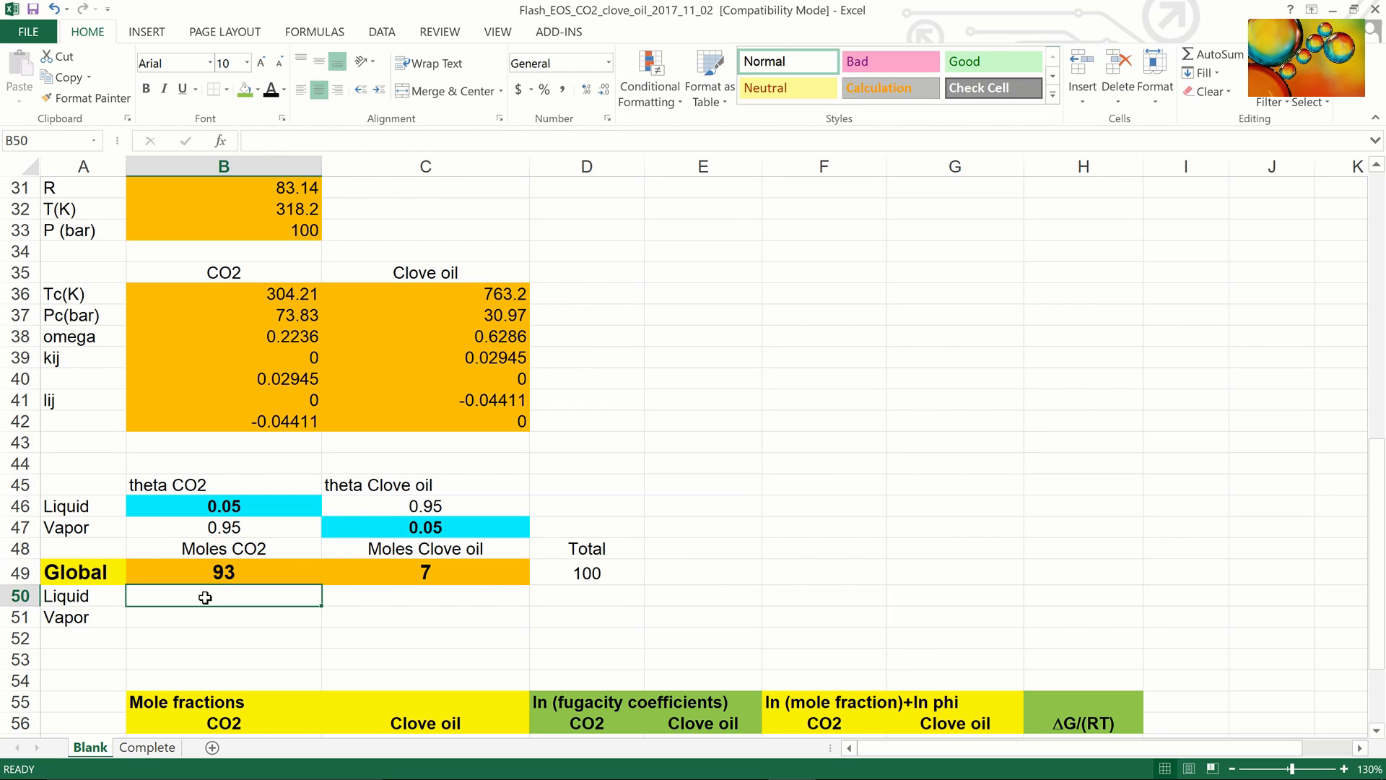
{"action": "type", "text": "="}
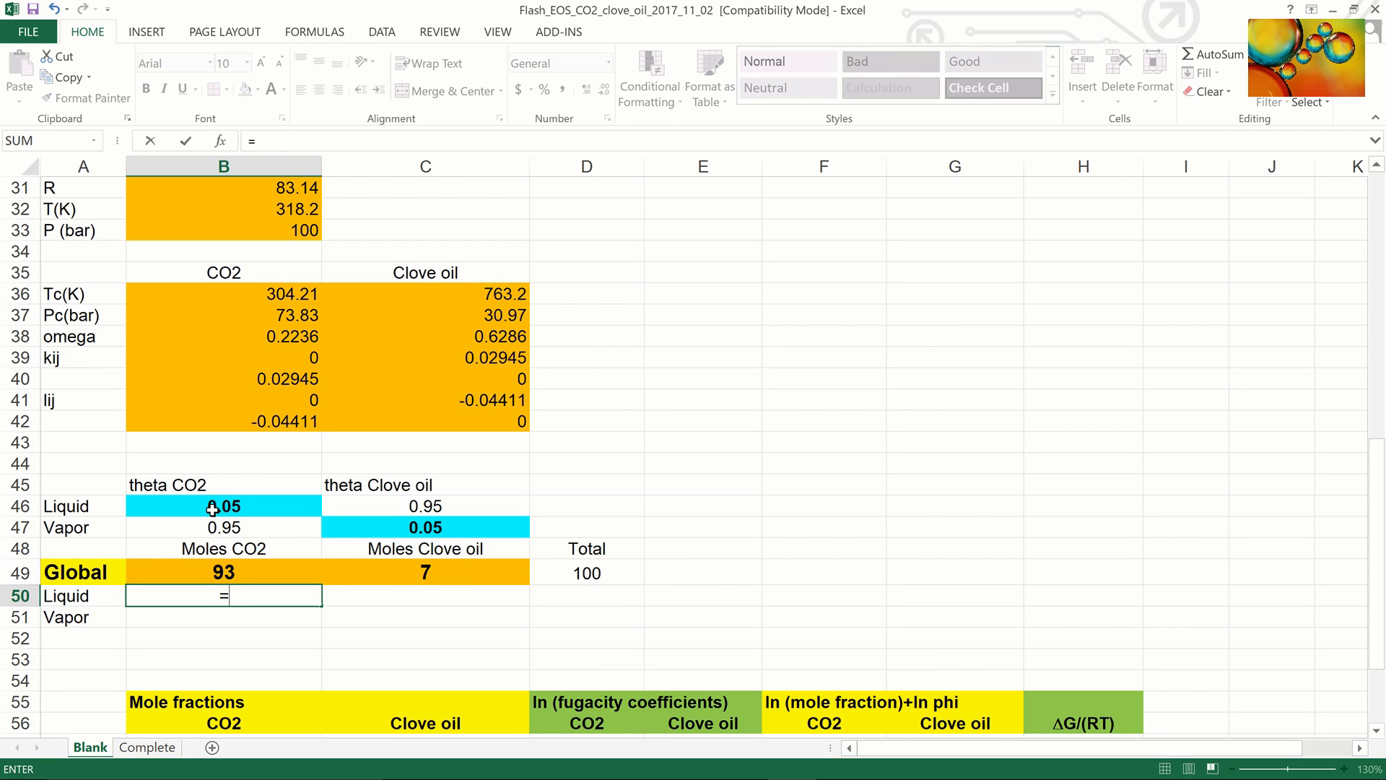
{"action": "left_click", "coordinate": [213, 510]}
{"action": "type", "text": "*"}
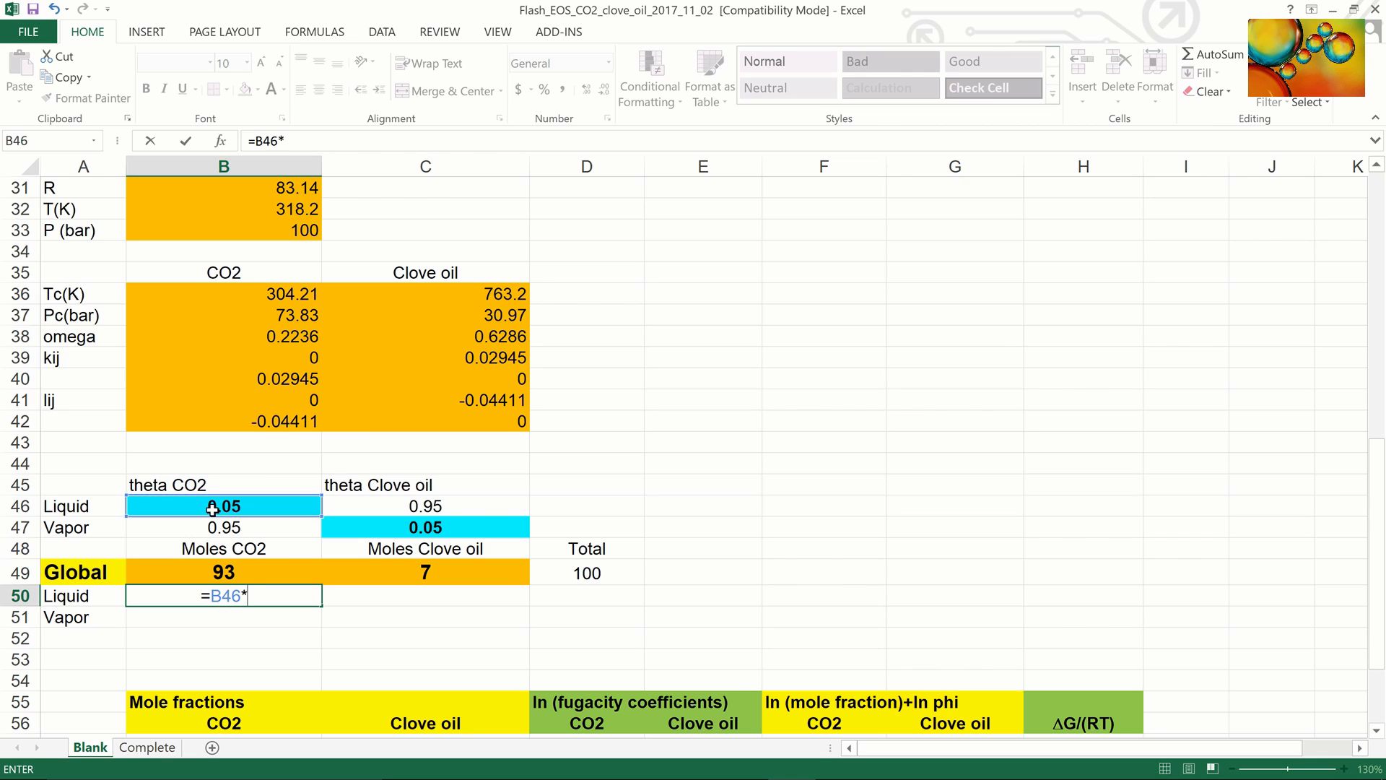
{"action": "left_click", "coordinate": [201, 568]}
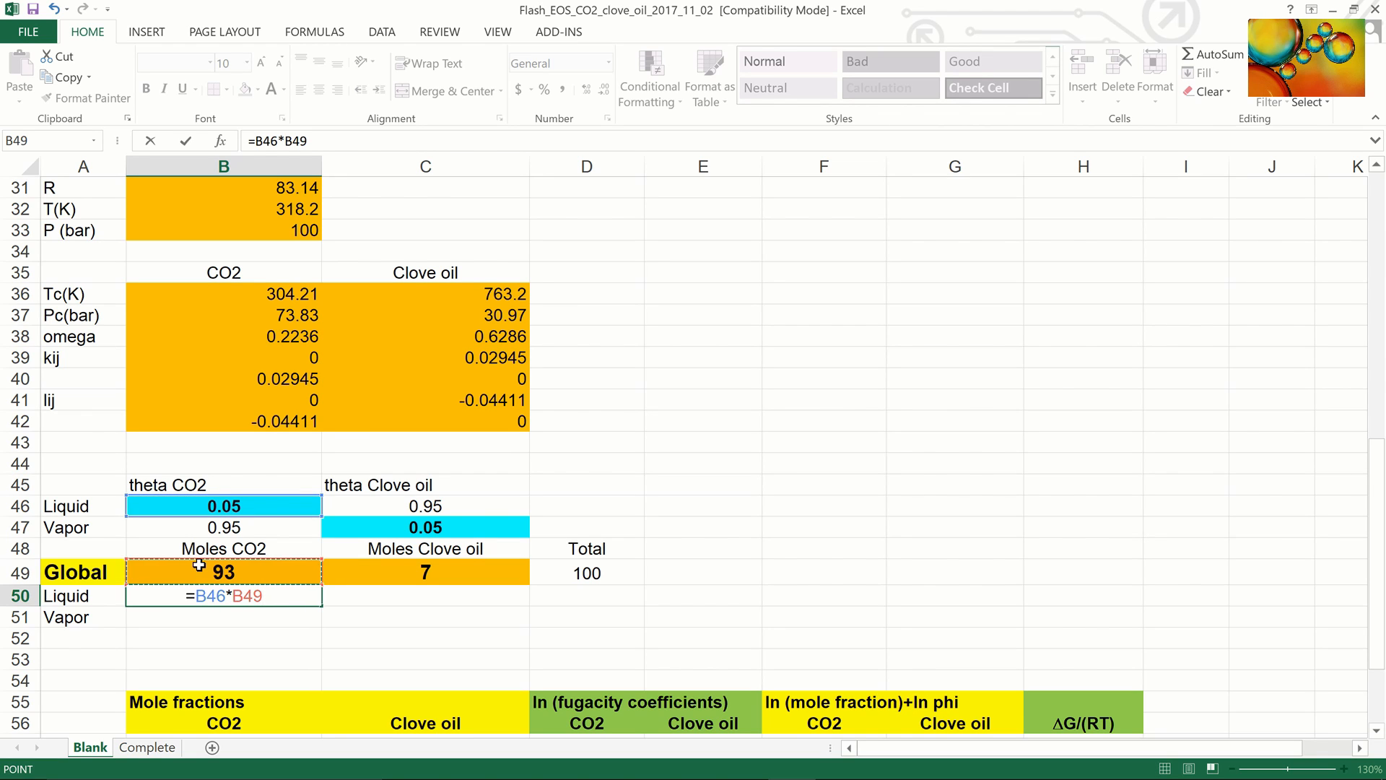
{"action": "key", "text": "ctrl+Return"}
{"action": "key", "text": "Return"}
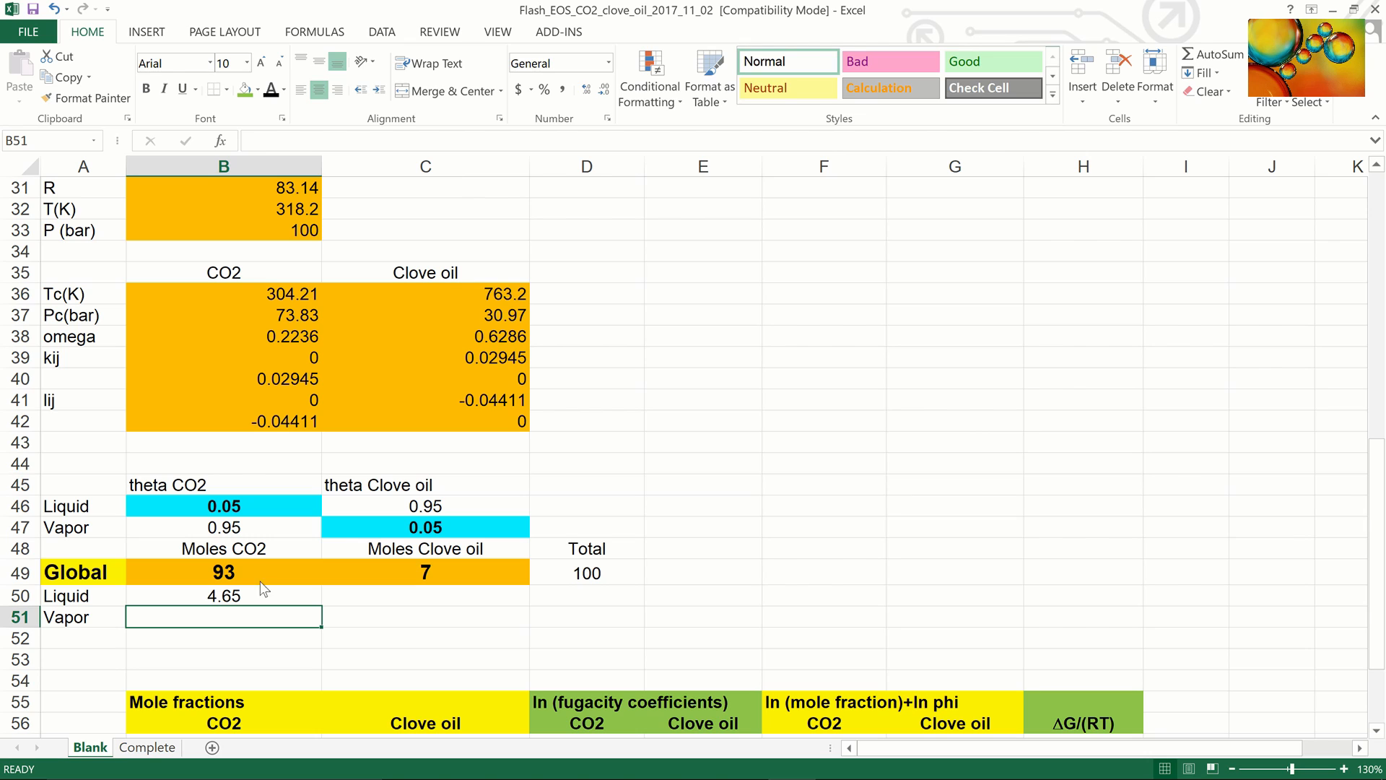
- Calculate the vapor-phase moles of CO2 in B51 with =B47*B49
{"action": "type", "text": "="}
{"action": "left_click", "coordinate": [252, 526]}
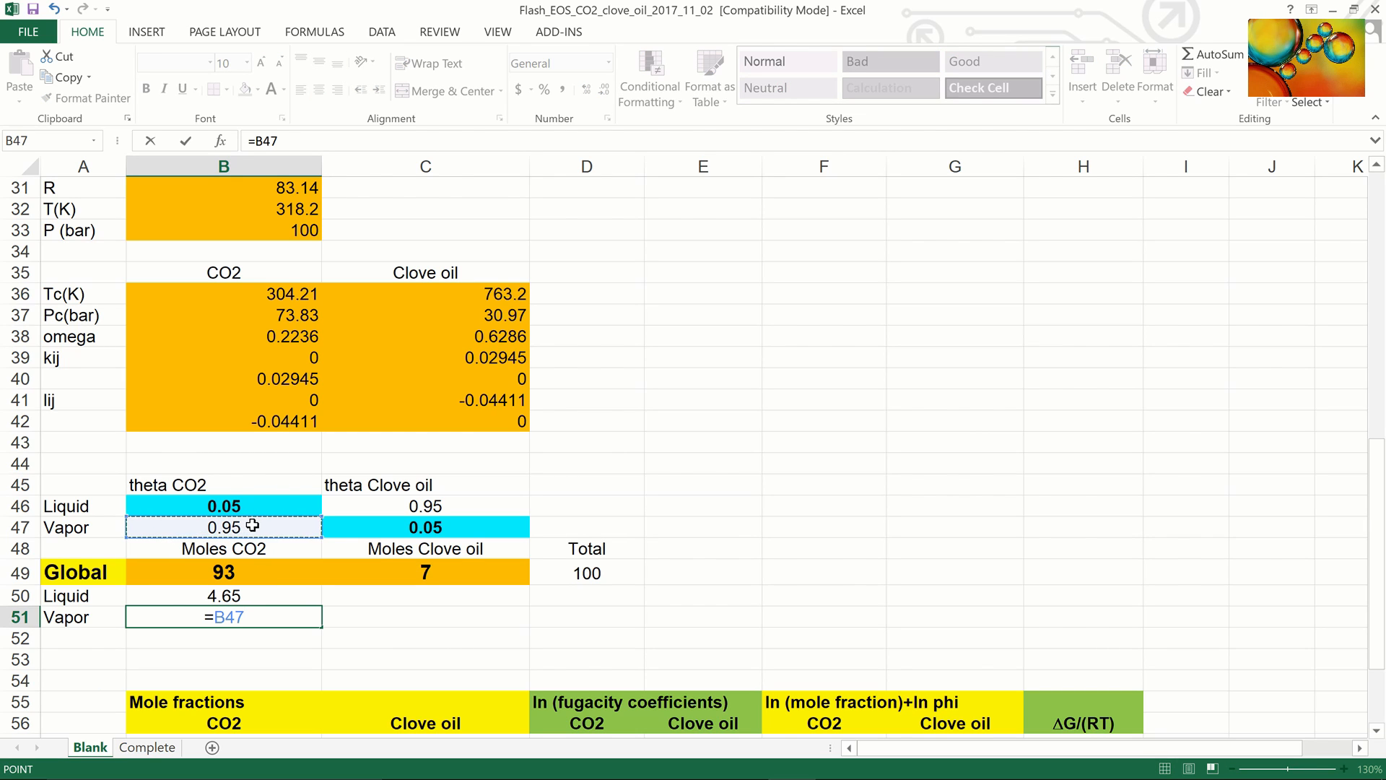
{"action": "type", "text": "*"}
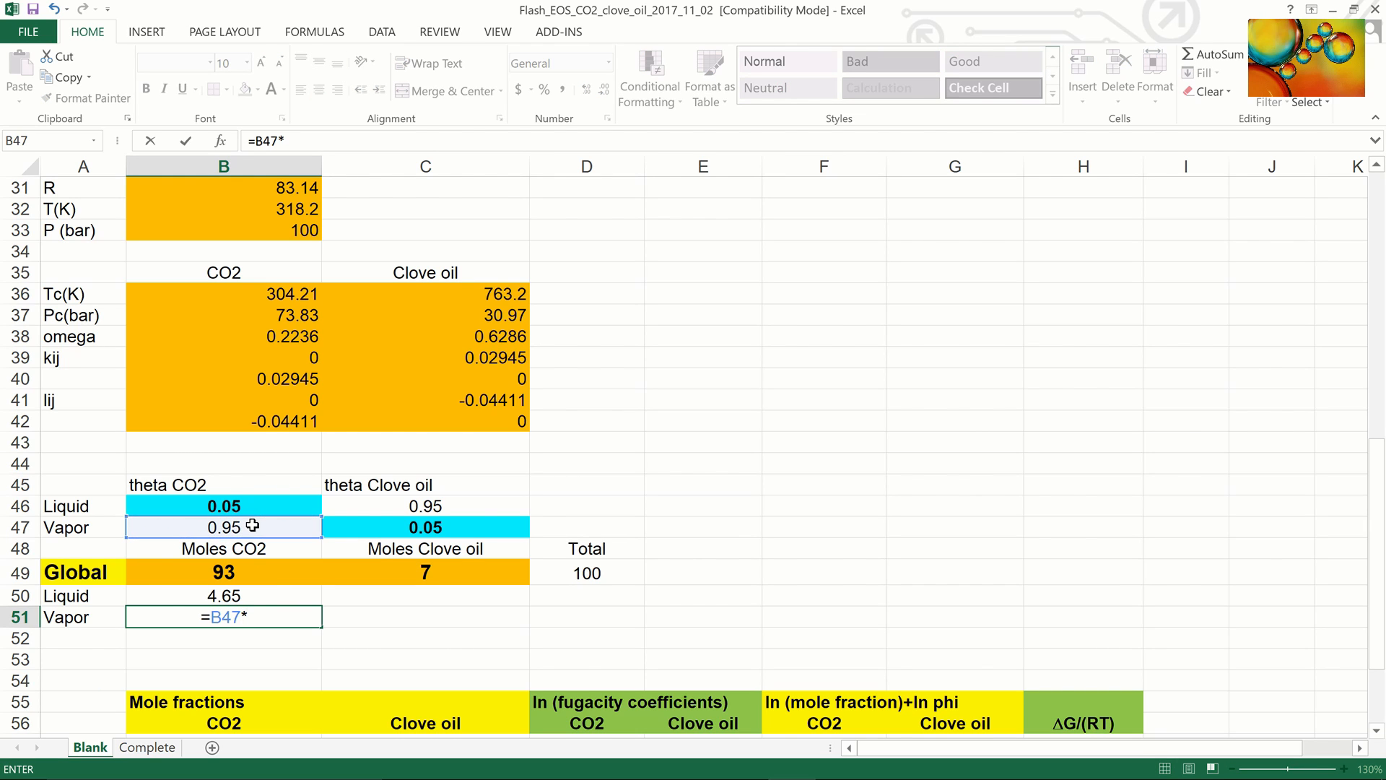
{"action": "left_click", "coordinate": [225, 572]}
{"action": "key", "text": "Return"}
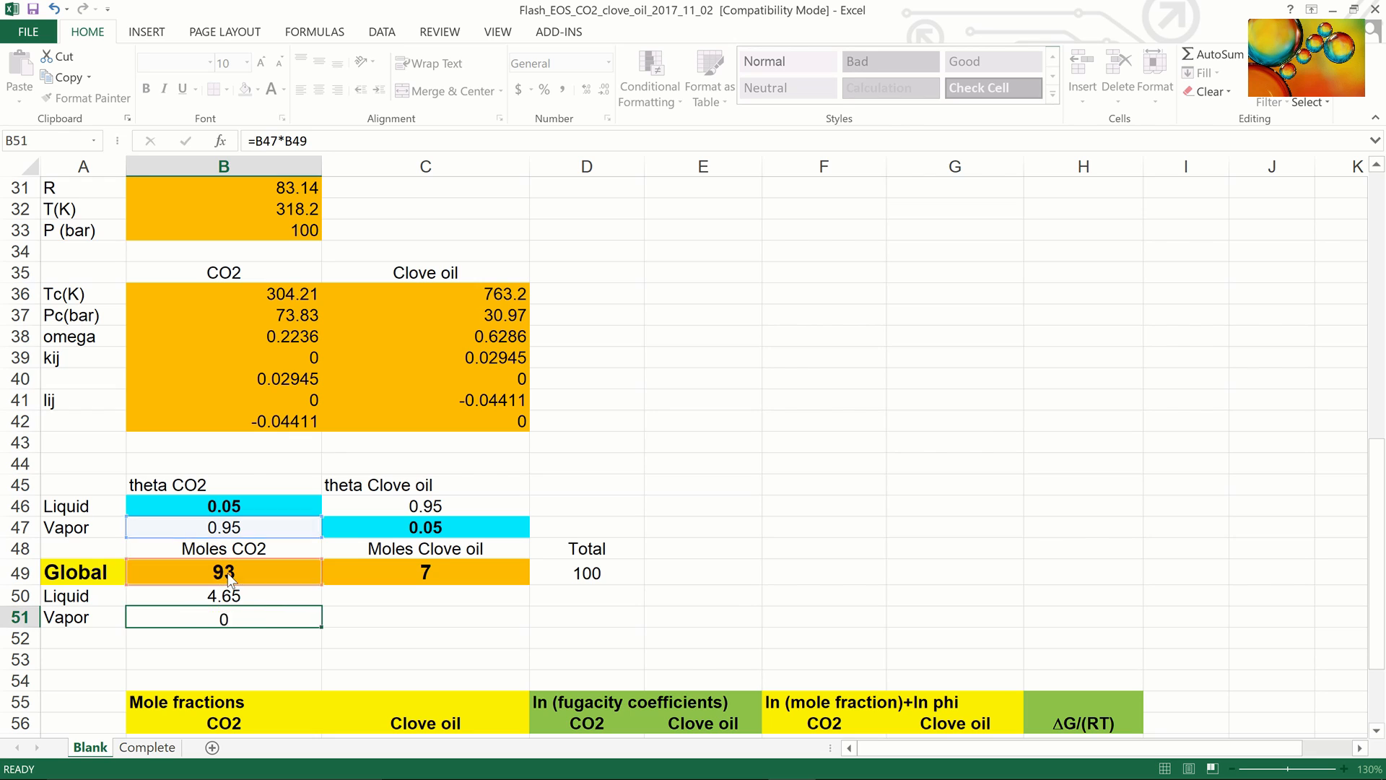
- Fill the mole formulas in B50:B51 across to the clove oil column, and fill the D49 total down to D51
{"action": "left_click_drag", "start_coordinate": [225, 594], "coordinate": [225, 618]}
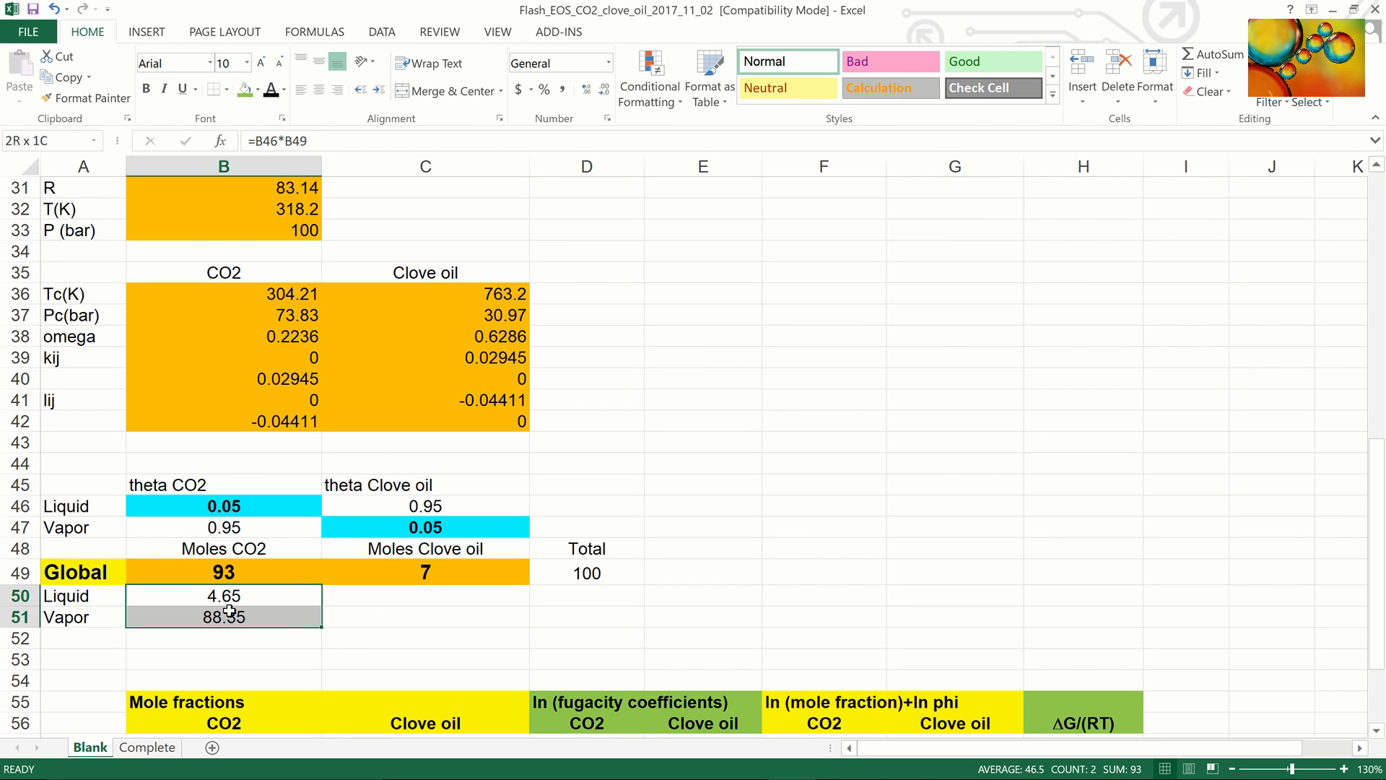
{"action": "left_click_drag", "start_coordinate": [322, 627], "coordinate": [508, 620]}
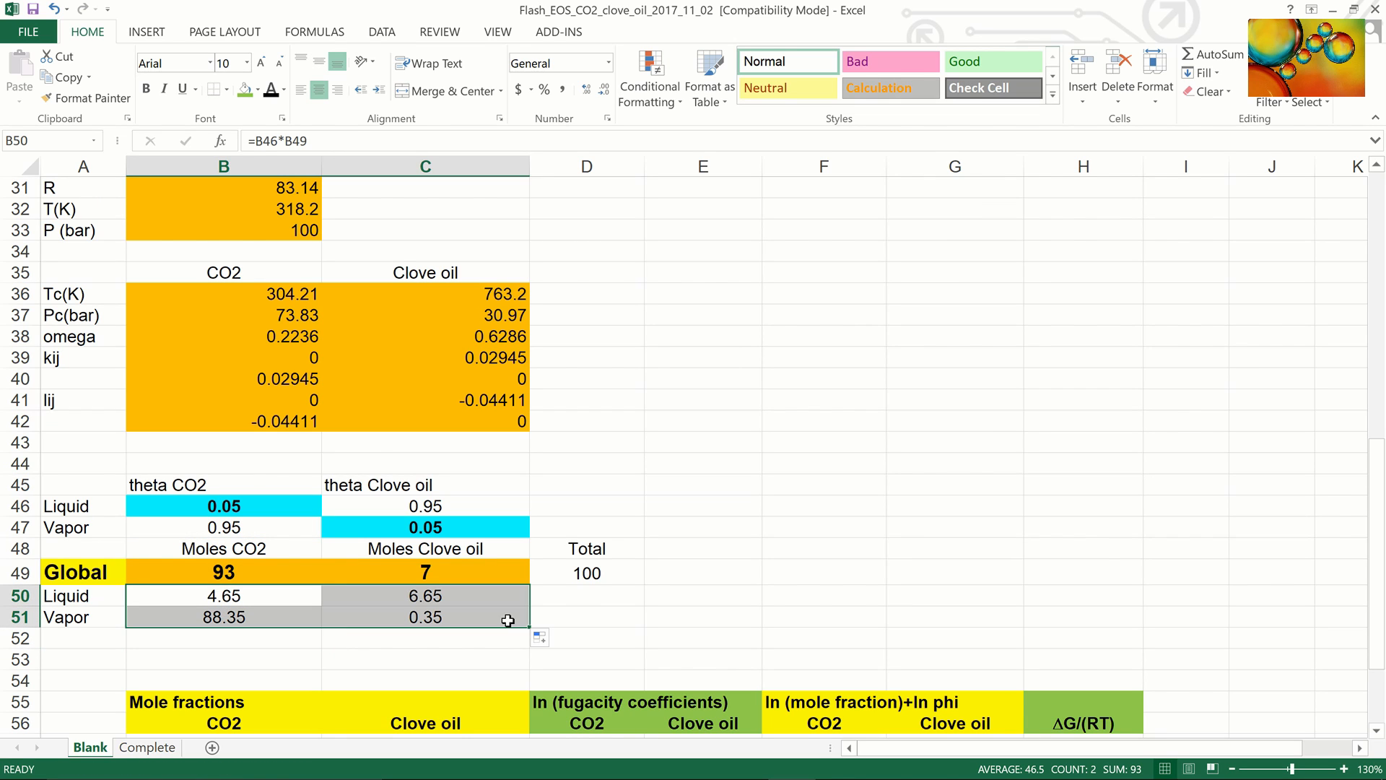
{"action": "left_click", "coordinate": [591, 576]}
{"action": "left_click_drag", "start_coordinate": [639, 585], "coordinate": [634, 618]}
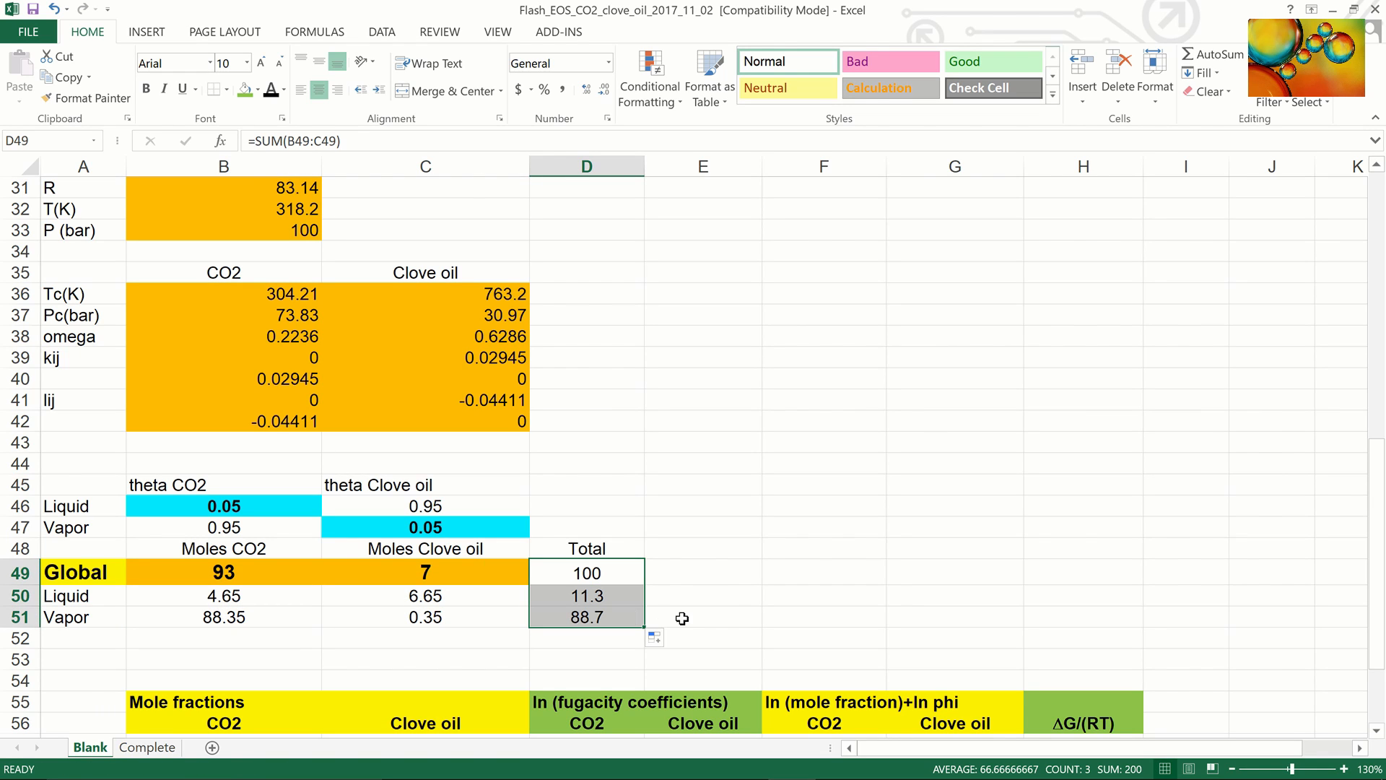
- Calculate the liquid-phase CO2 mole fraction in B57 with =B50/D50
{"action": "scroll", "coordinate": [733, 628], "scroll_direction": "down", "scroll_amount": 3}
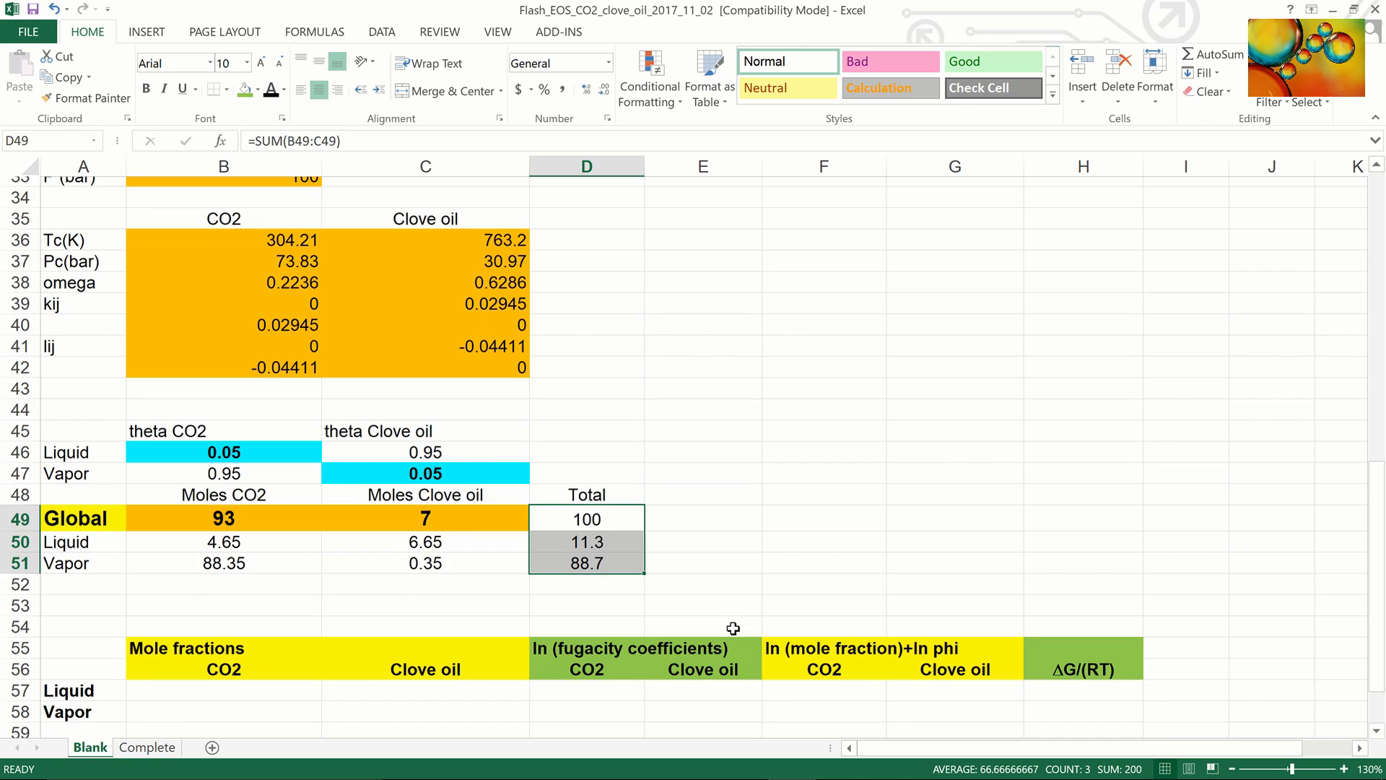
{"action": "scroll", "coordinate": [733, 628], "scroll_direction": "down", "scroll_amount": 2}
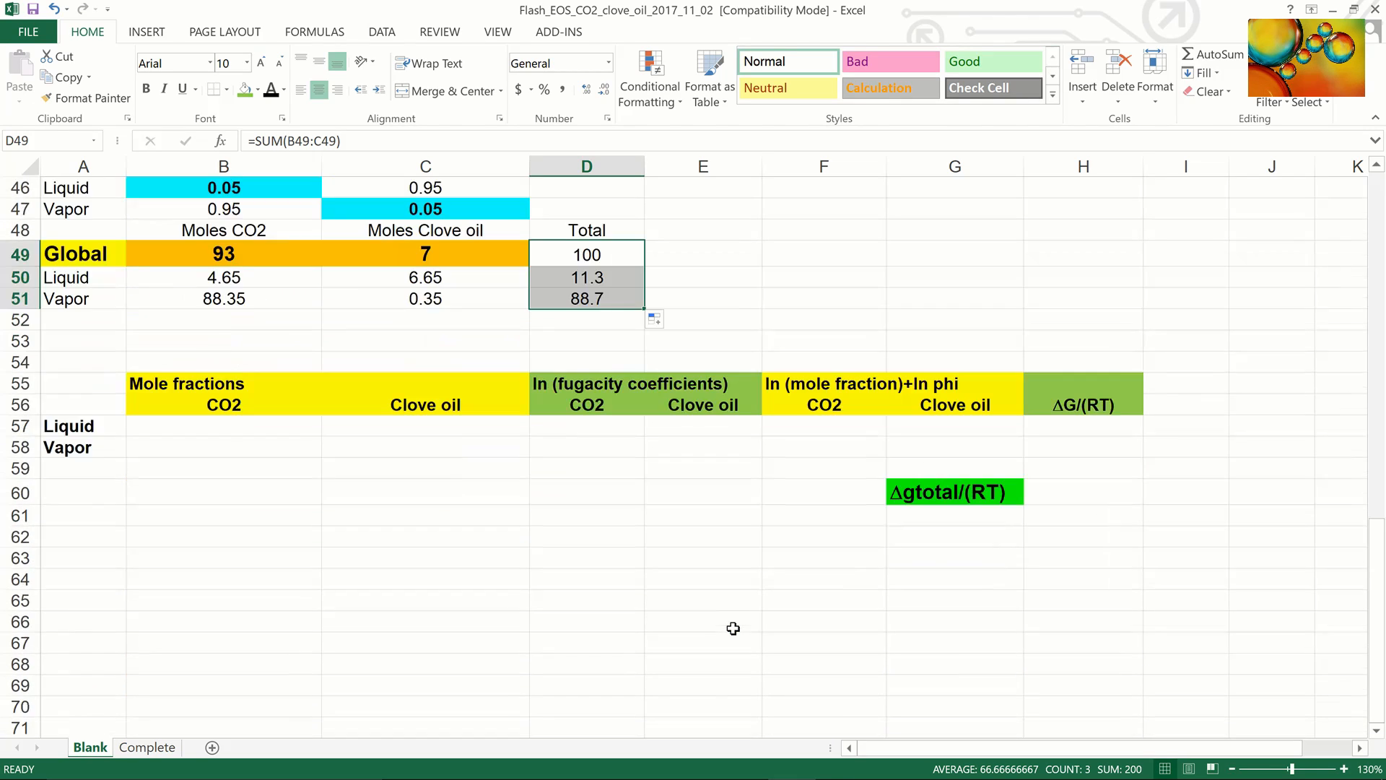
{"action": "left_click", "coordinate": [239, 431]}
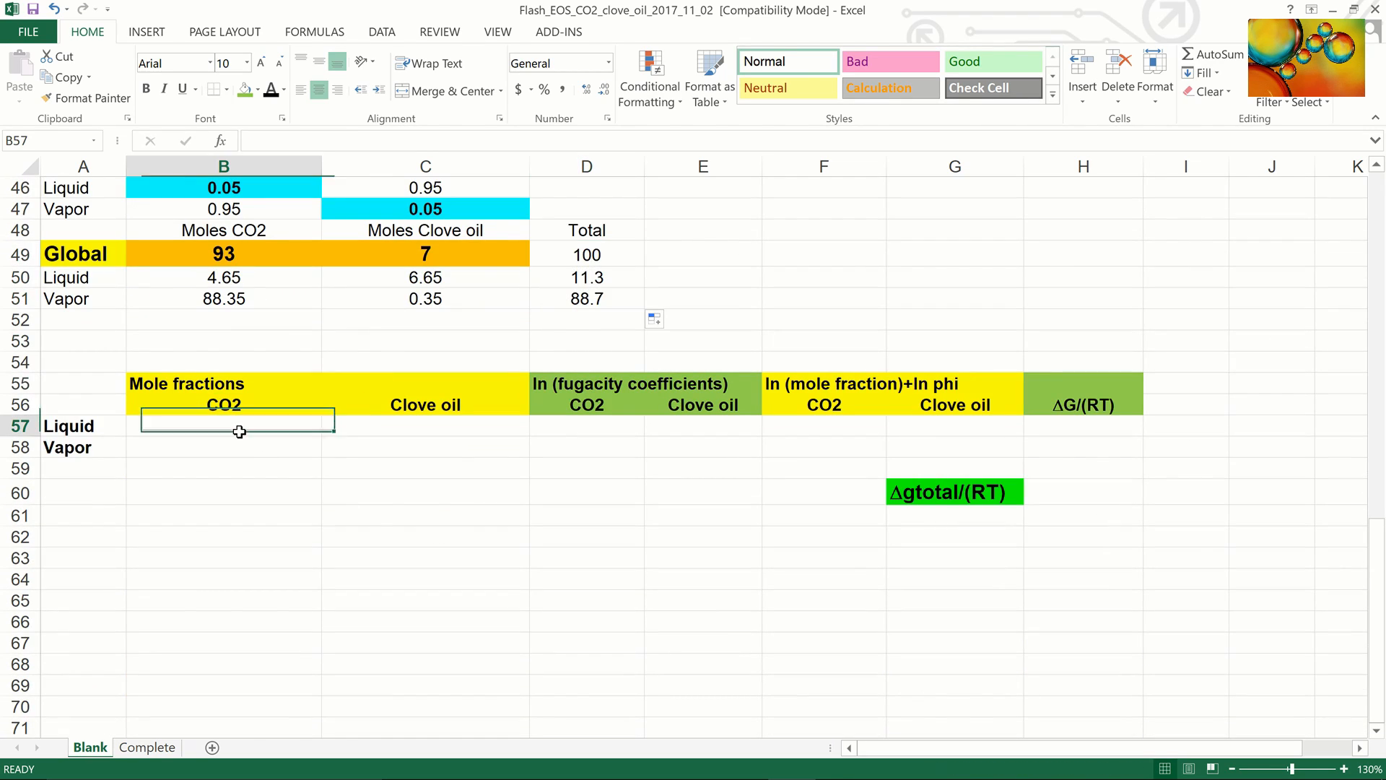
{"action": "type", "text": "="}
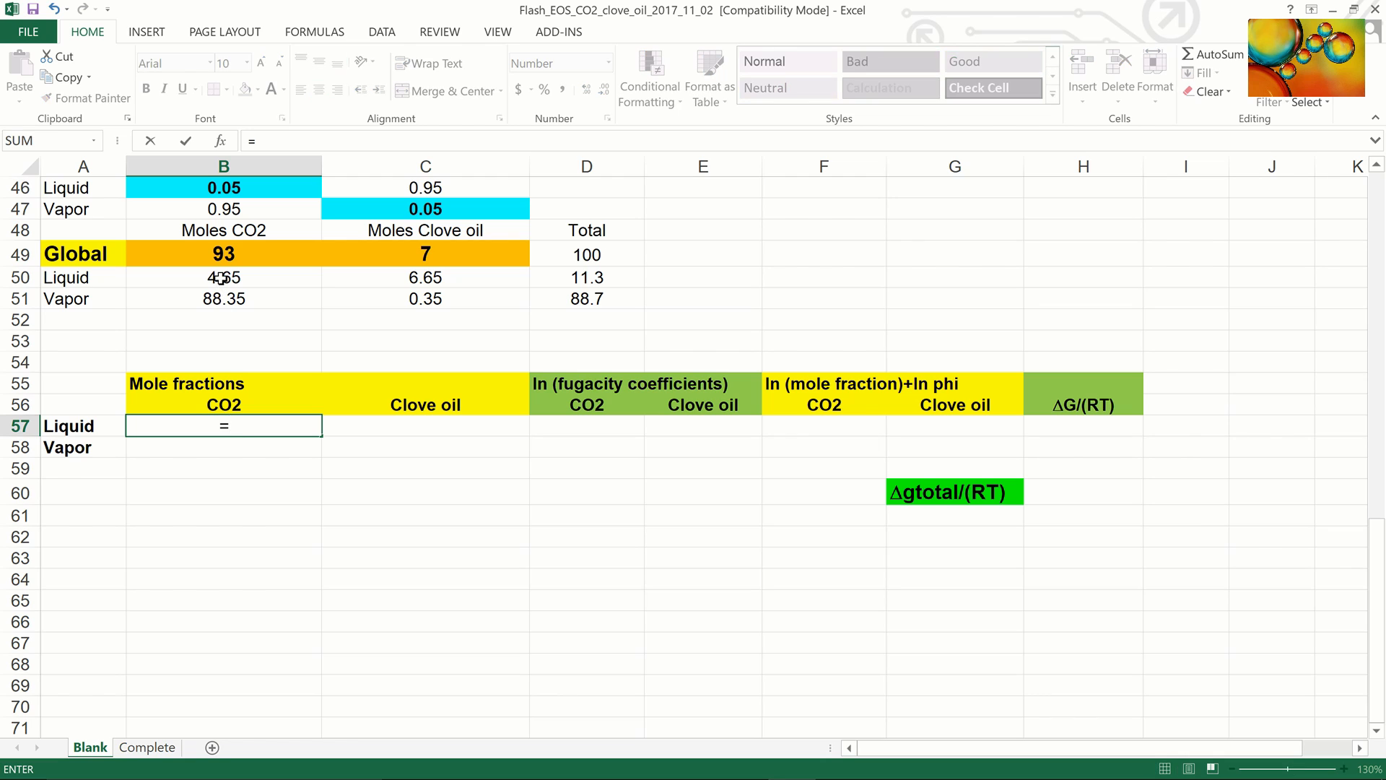
{"action": "left_click", "coordinate": [221, 278]}
{"action": "type", "text": "/"}
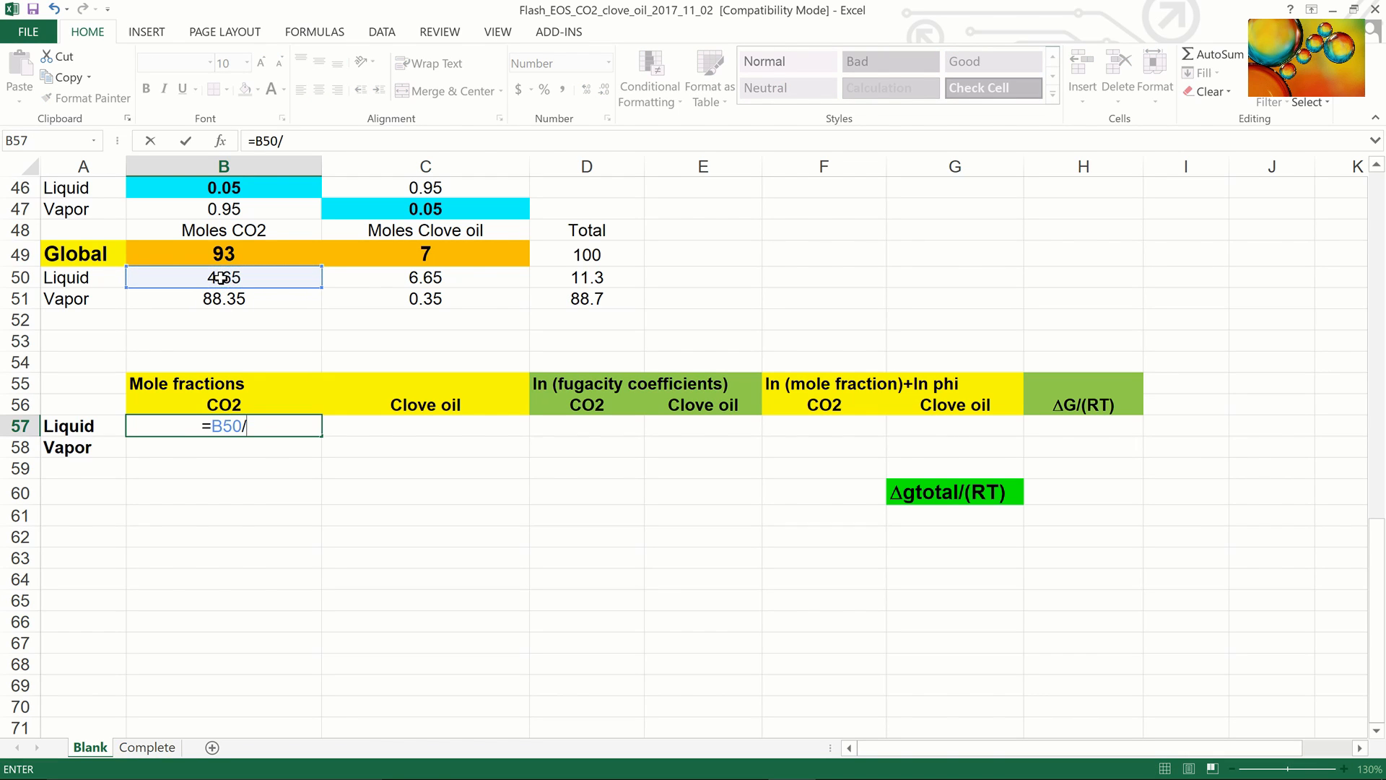
{"action": "left_click", "coordinate": [566, 277]}
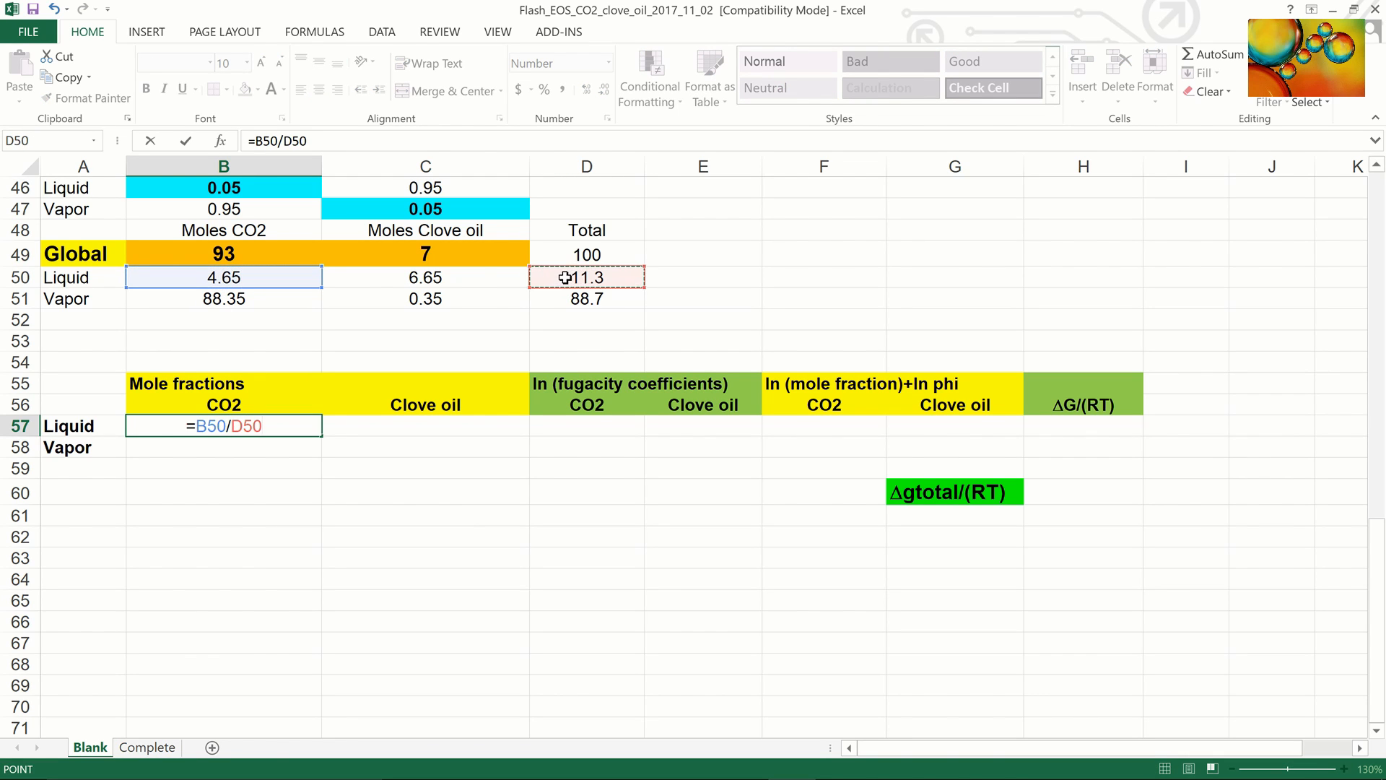
{"action": "key", "text": "Return"}
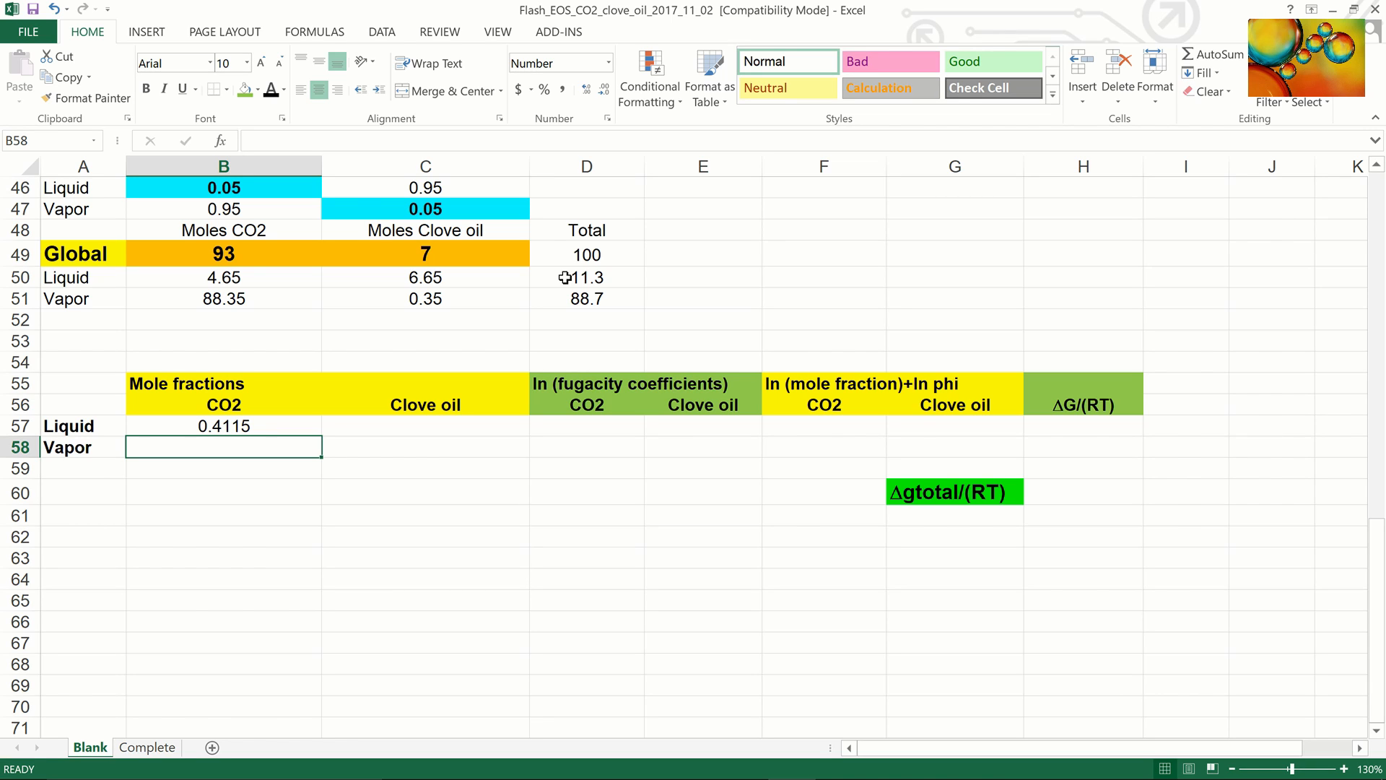
- Calculate the vapor-phase CO2 mole fraction in B58 with =B51/D51
{"action": "type", "text": "="}
{"action": "left_click", "coordinate": [248, 301]}
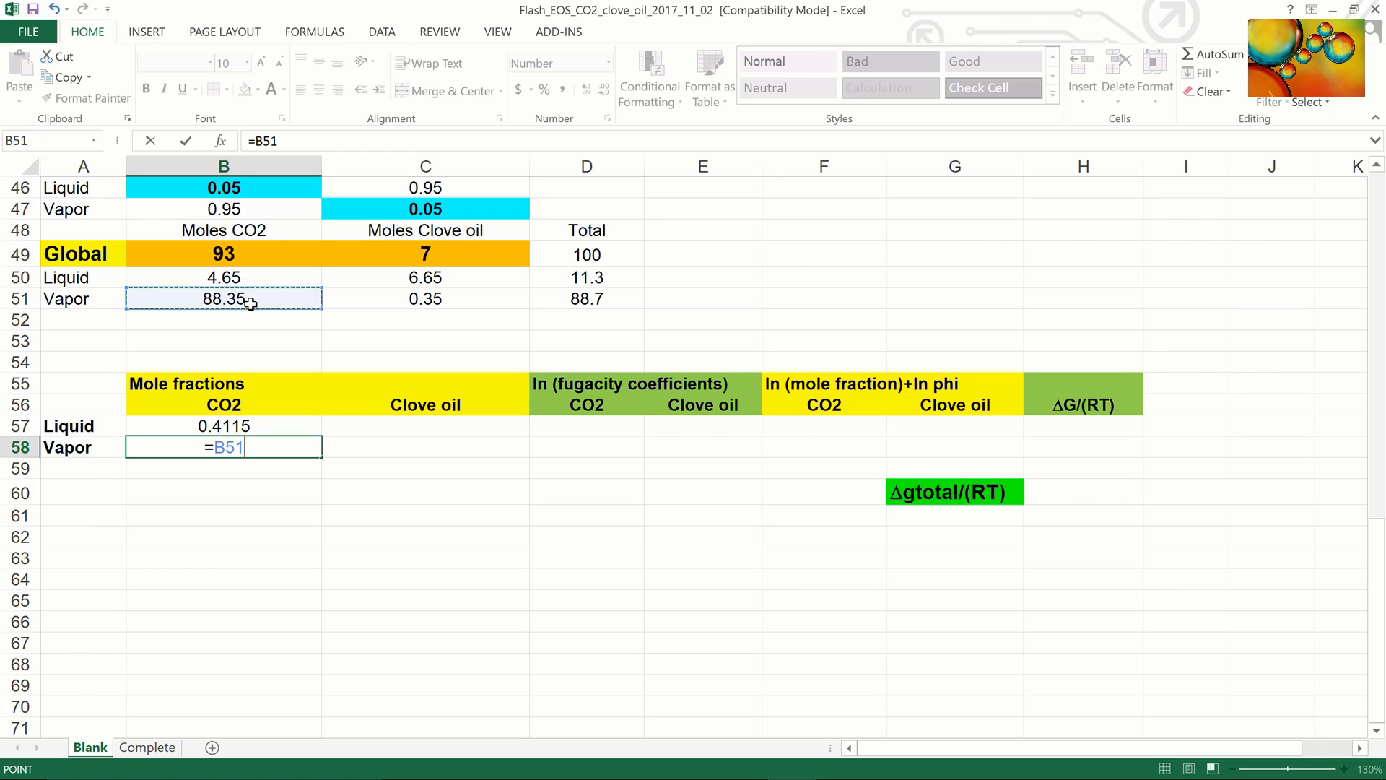
{"action": "type", "text": "/"}
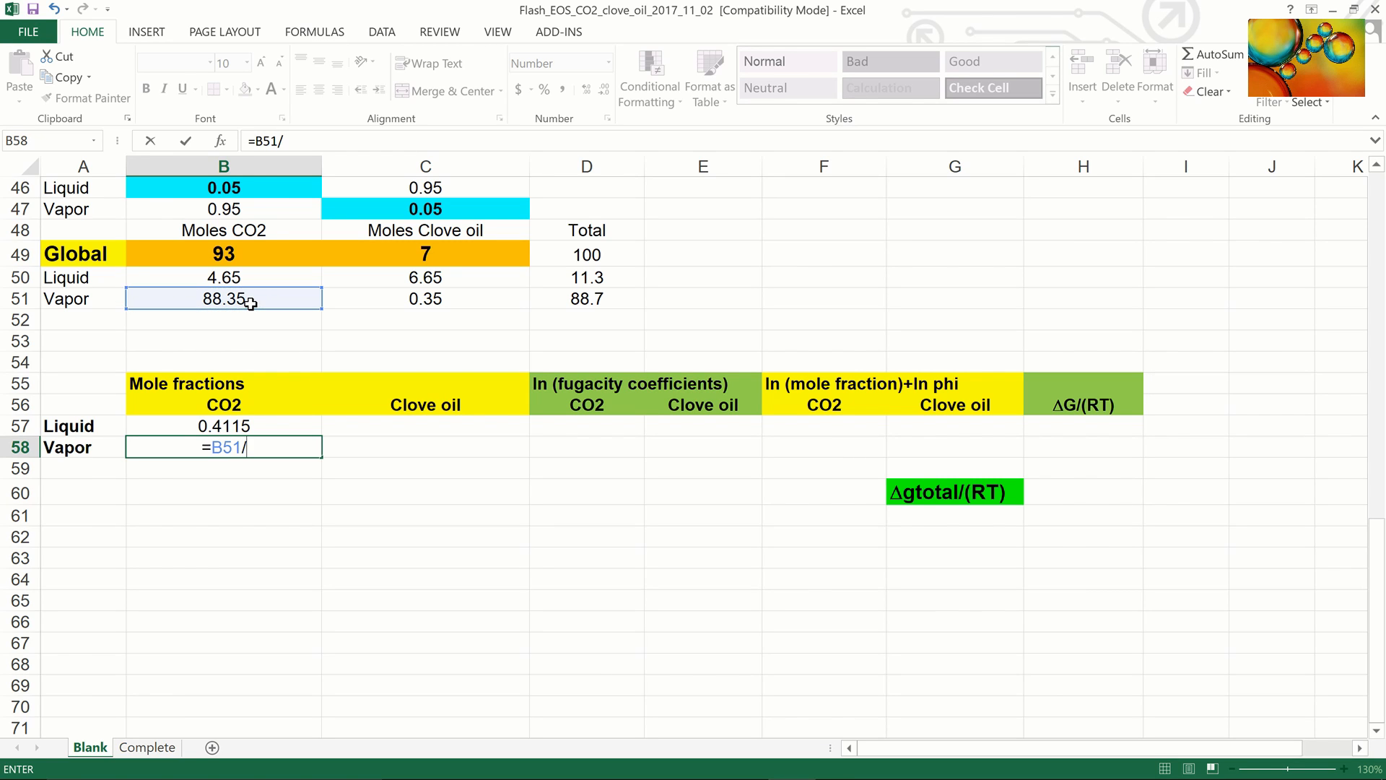
{"action": "left_click", "coordinate": [585, 298]}
{"action": "key", "text": "Return"}
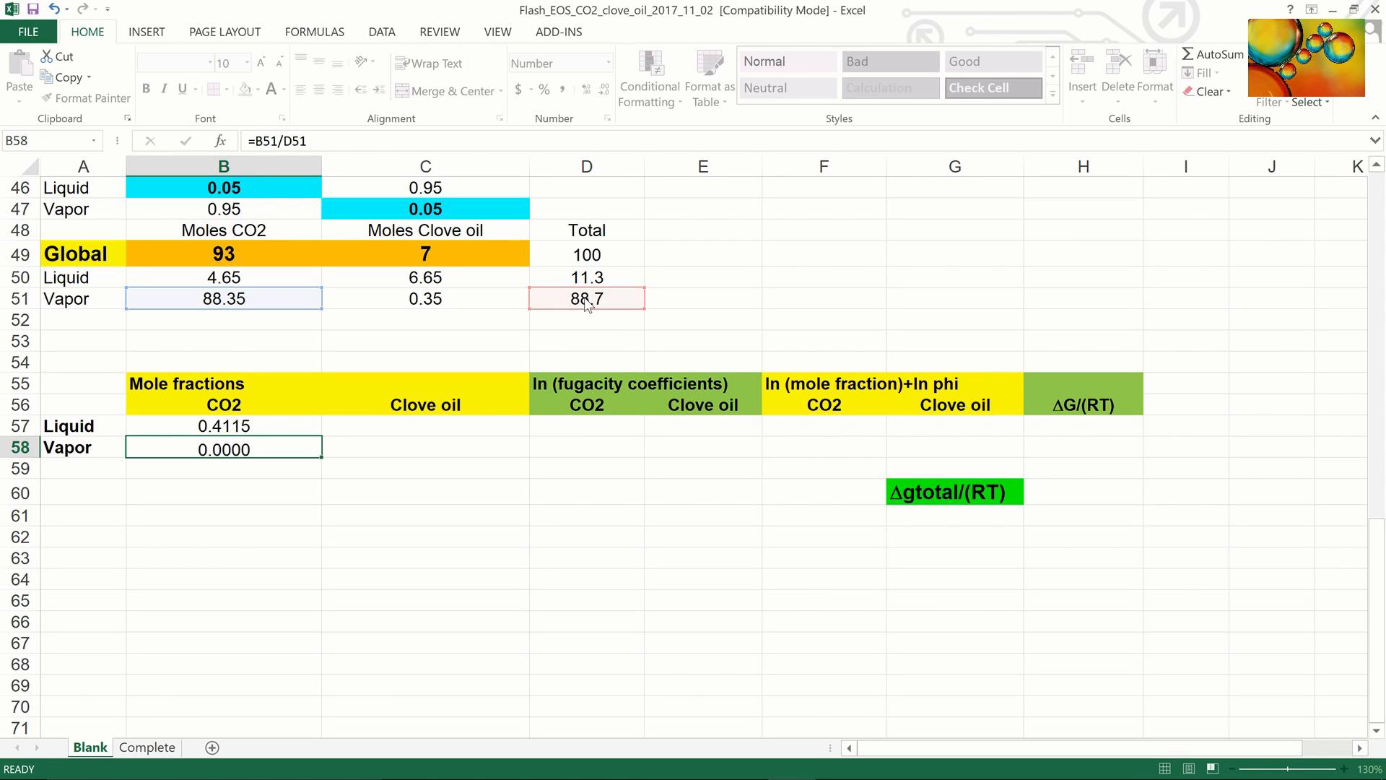
- Calculate the liquid-phase clove oil mole fraction in C57 with =C50/D50
{"action": "left_click", "coordinate": [436, 423]}
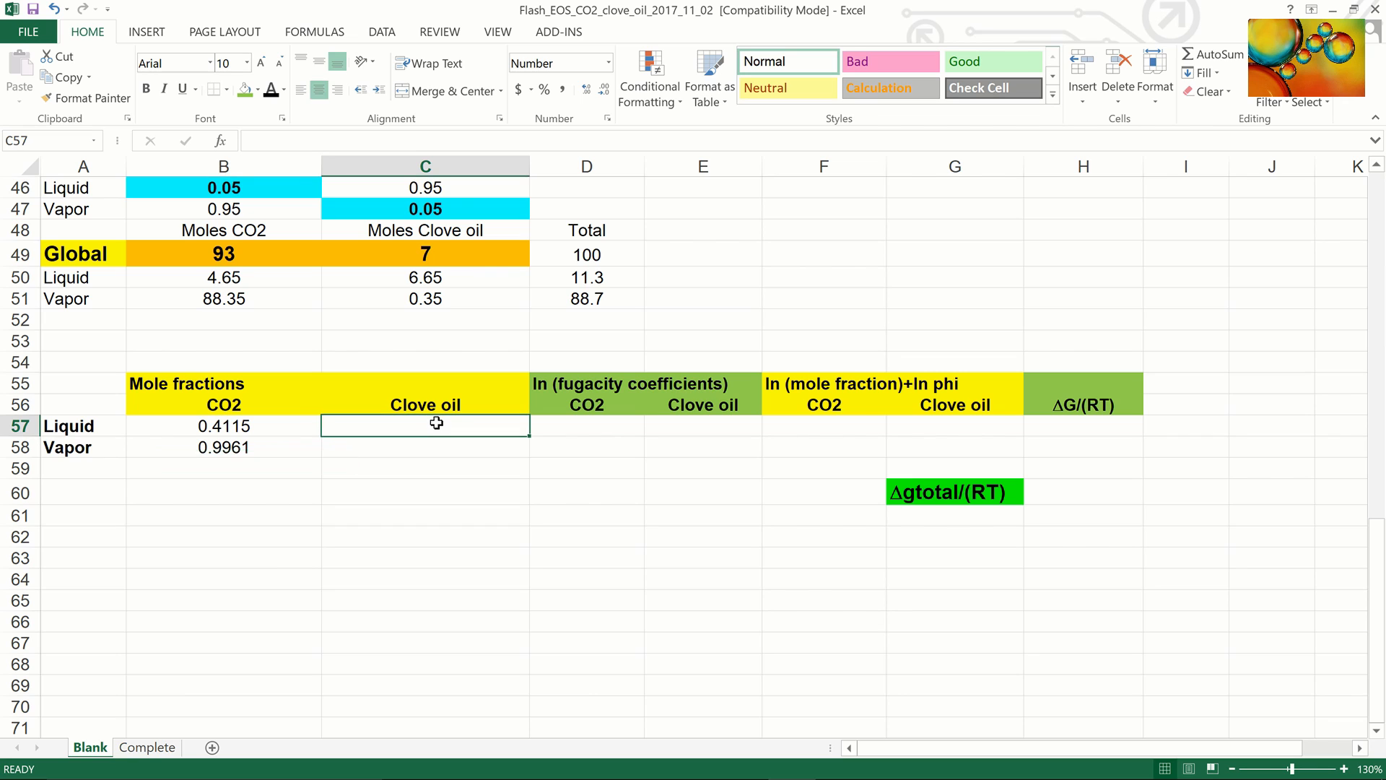
{"action": "type", "text": "="}
{"action": "left_click", "coordinate": [444, 281]}
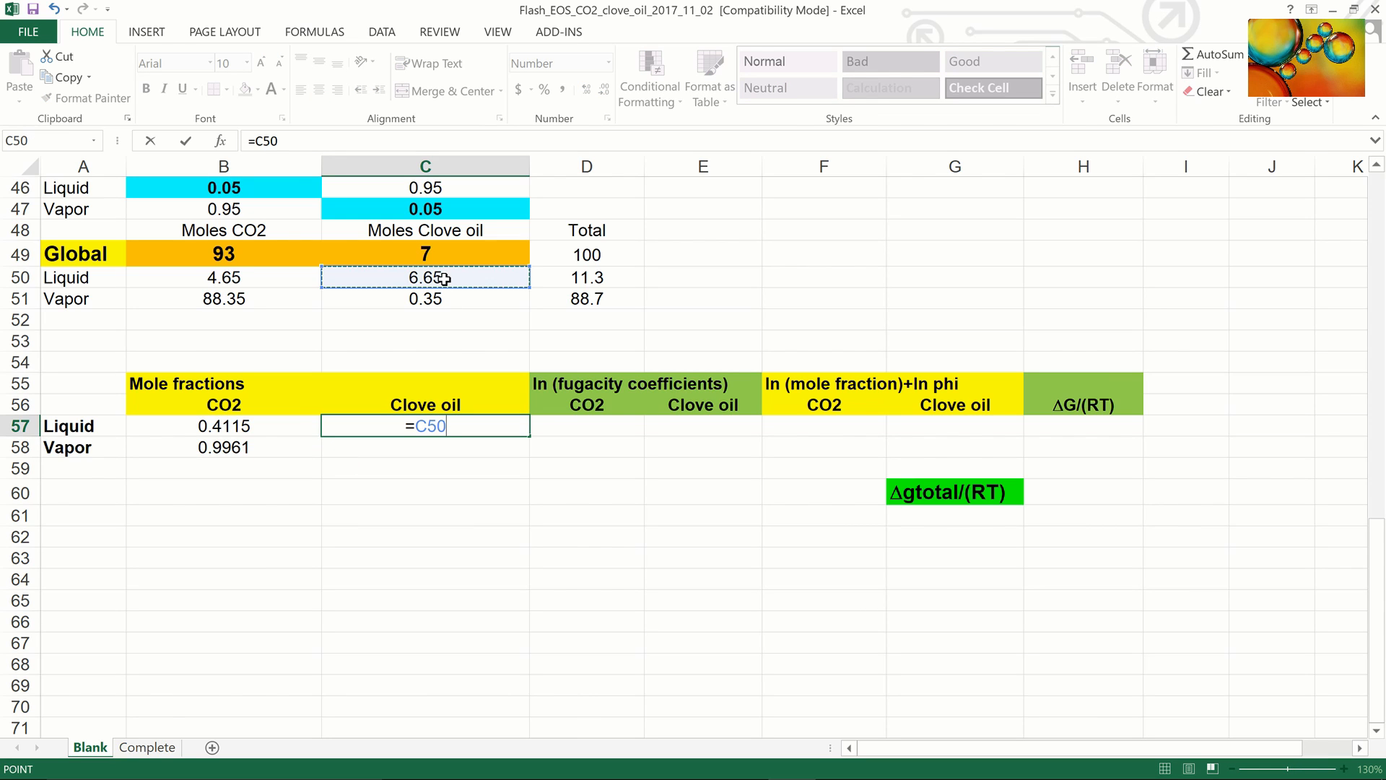
{"action": "type", "text": "/"}
{"action": "left_click", "coordinate": [563, 279]}
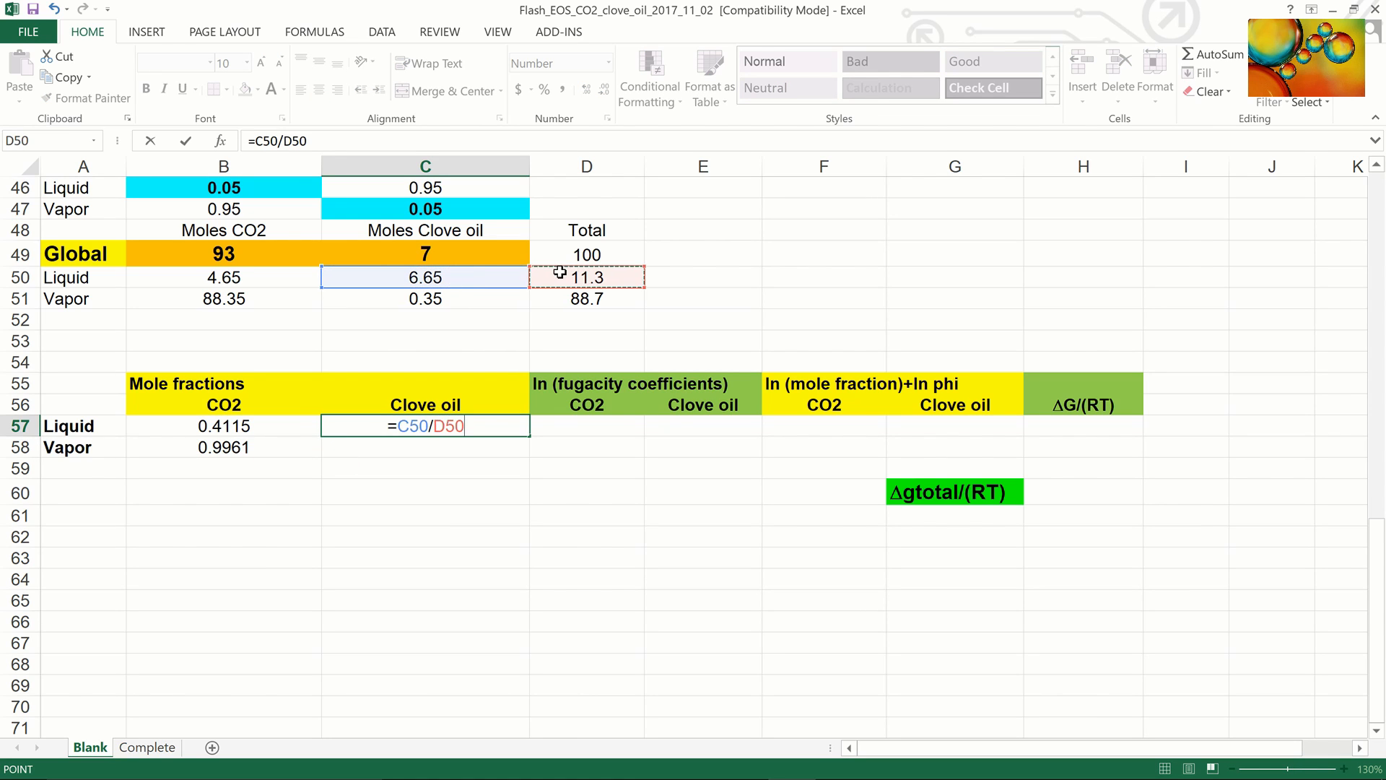
{"action": "key", "text": "Return"}
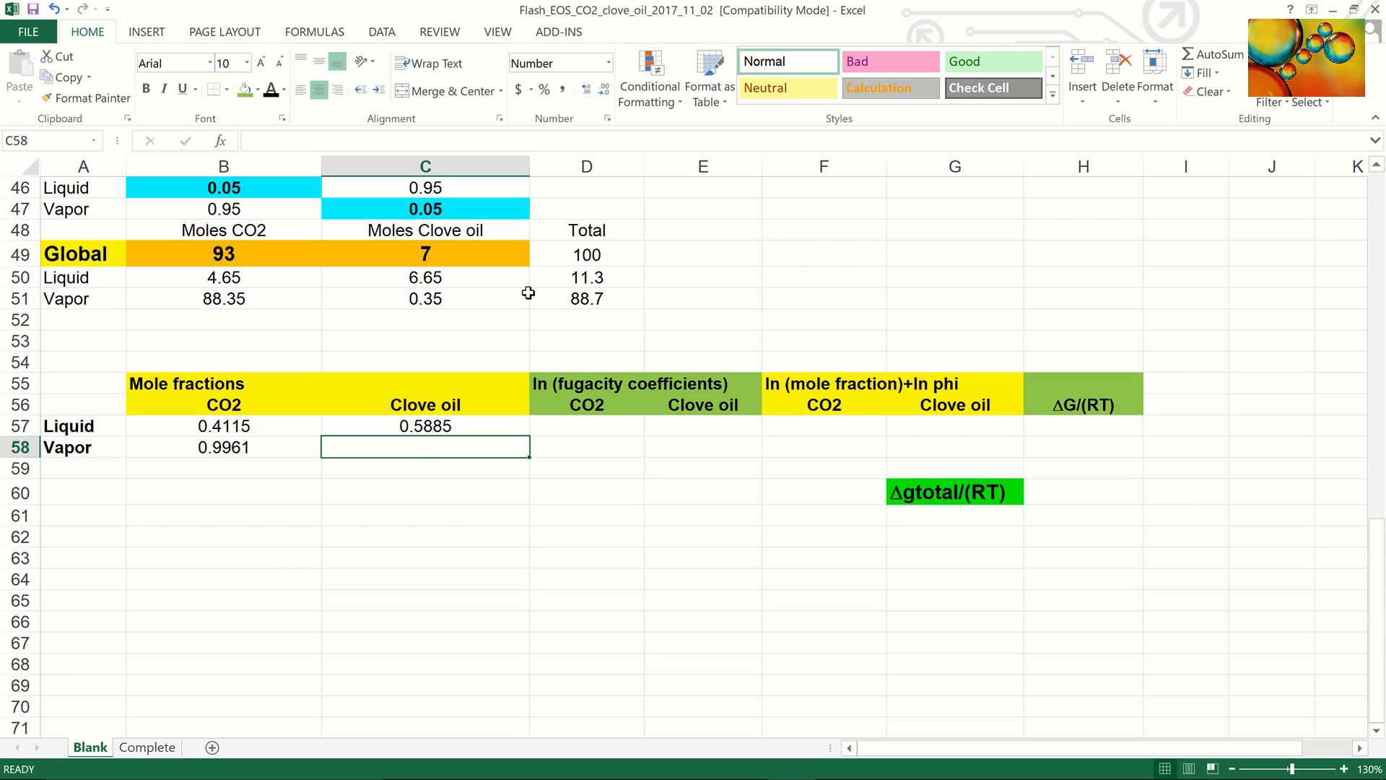
- Calculate the vapor-phase clove oil mole fraction in C58 with =C51/D51
{"action": "type", "text": "="}
{"action": "left_click", "coordinate": [487, 296]}
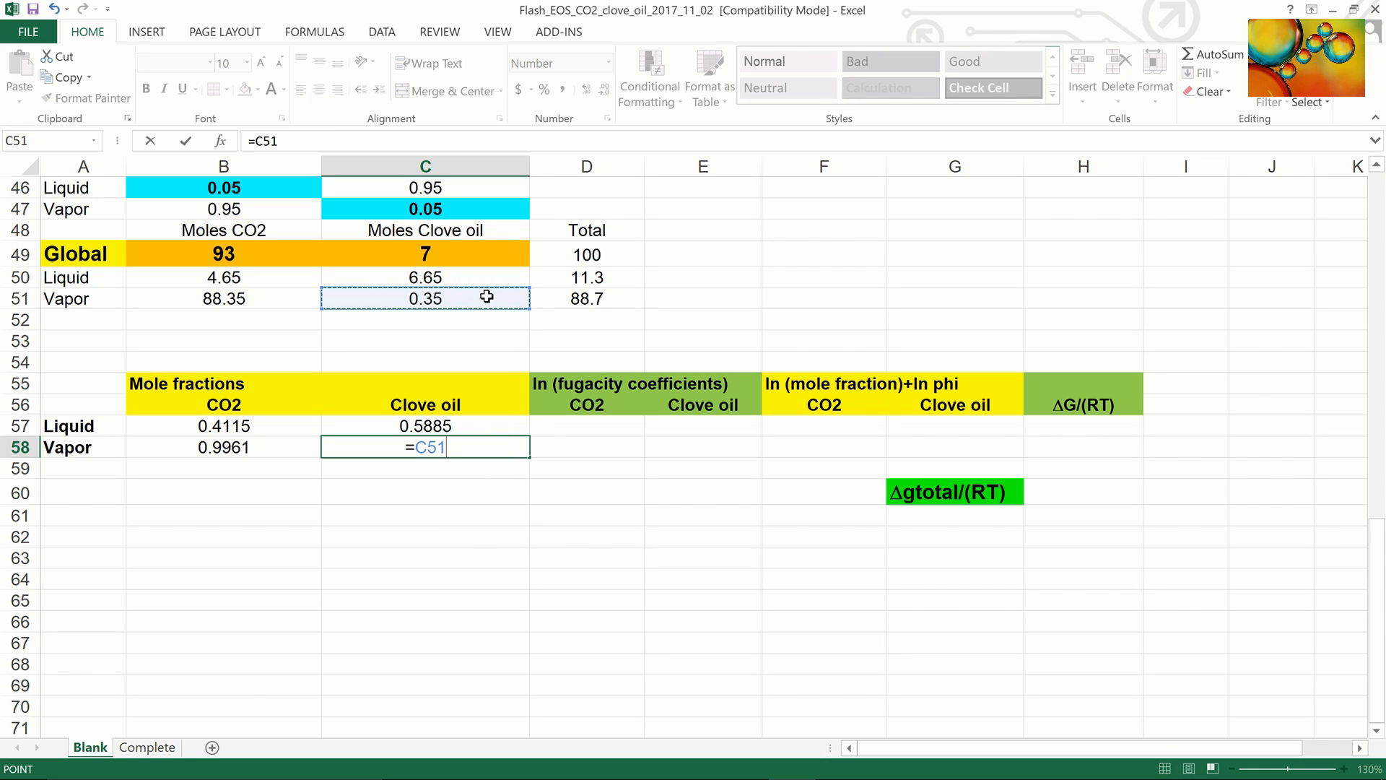
{"action": "type", "text": "/"}
{"action": "left_click", "coordinate": [572, 300]}
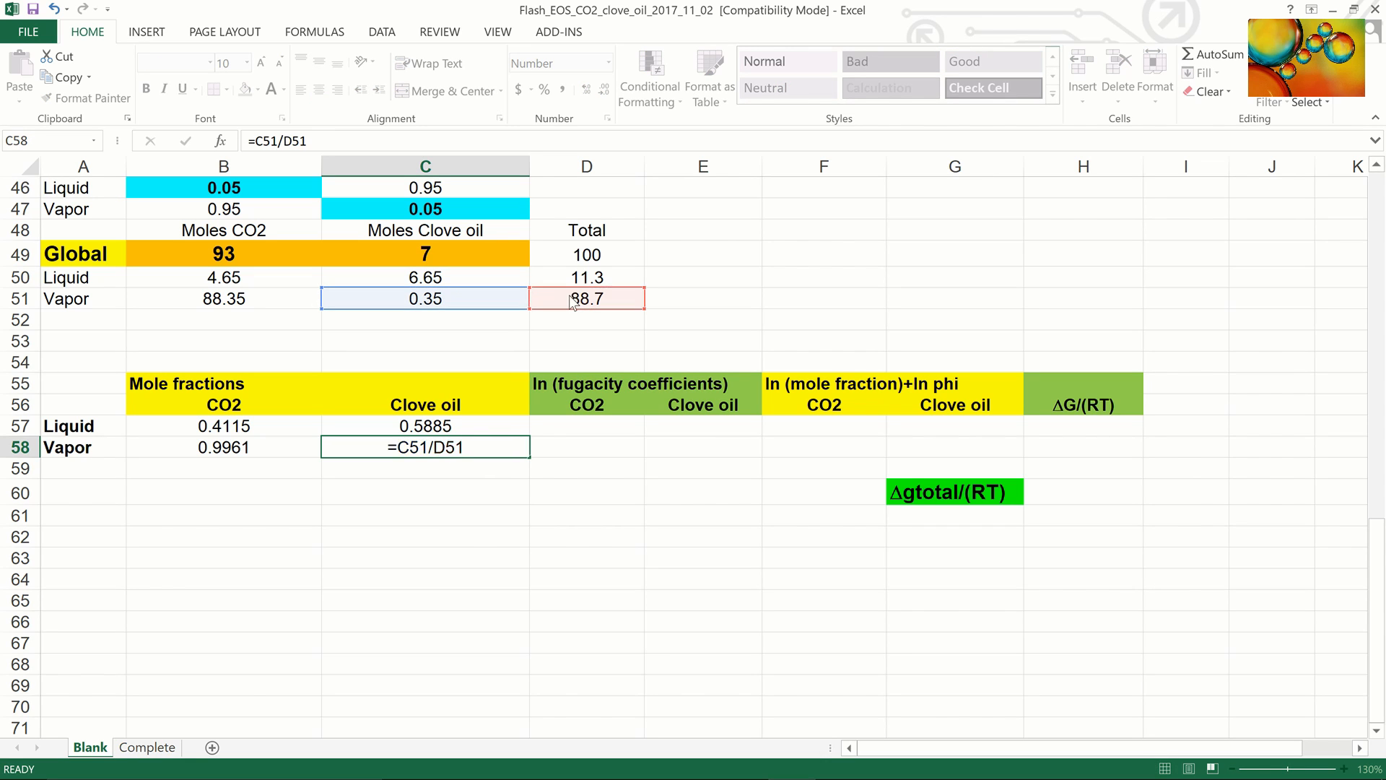
{"action": "key", "text": "Return"}
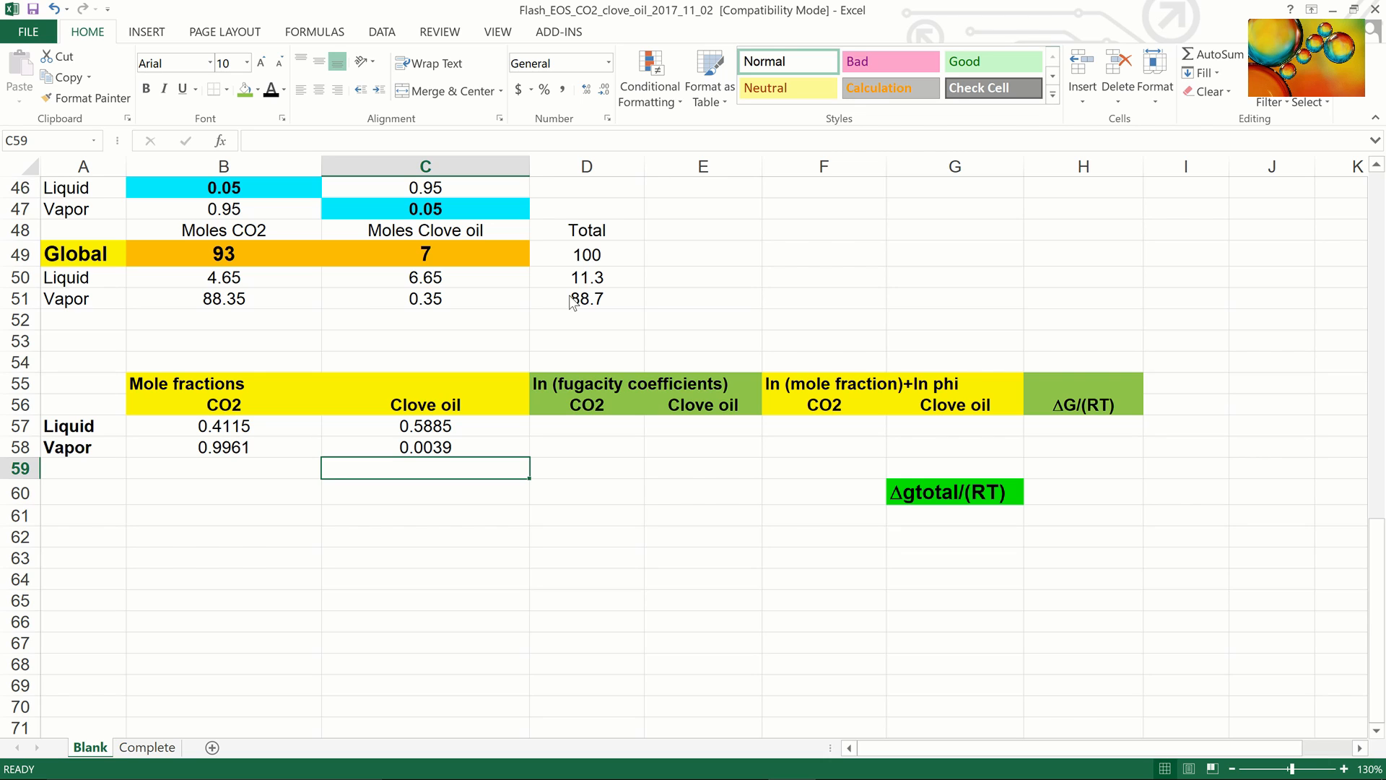
- Begin a prb2lnphil formula across D57:E57 for the liquid ln fugacity coefficients, with the gas constant $B$31 as its first argument
{"action": "left_click_drag", "start_coordinate": [568, 426], "coordinate": [661, 429]}
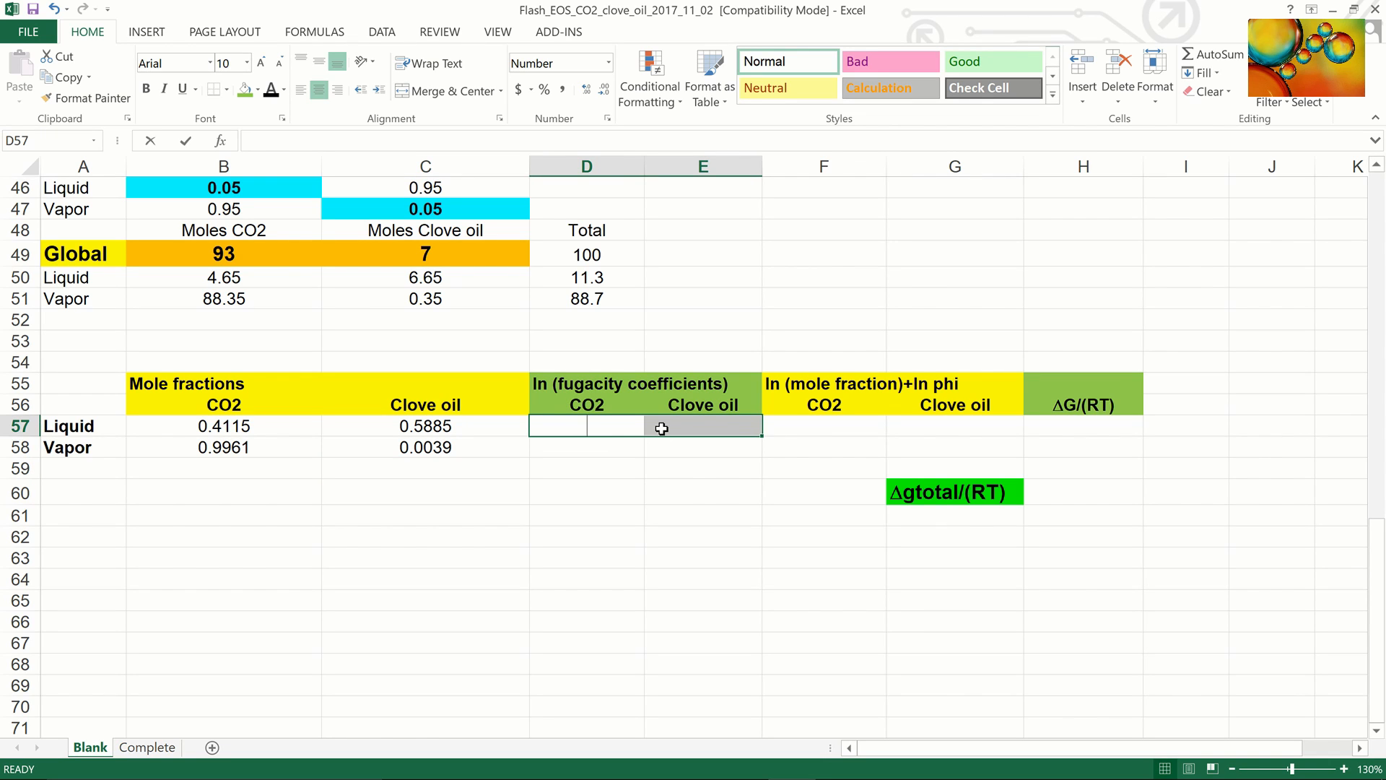
{"action": "type", "text": "=pr"}
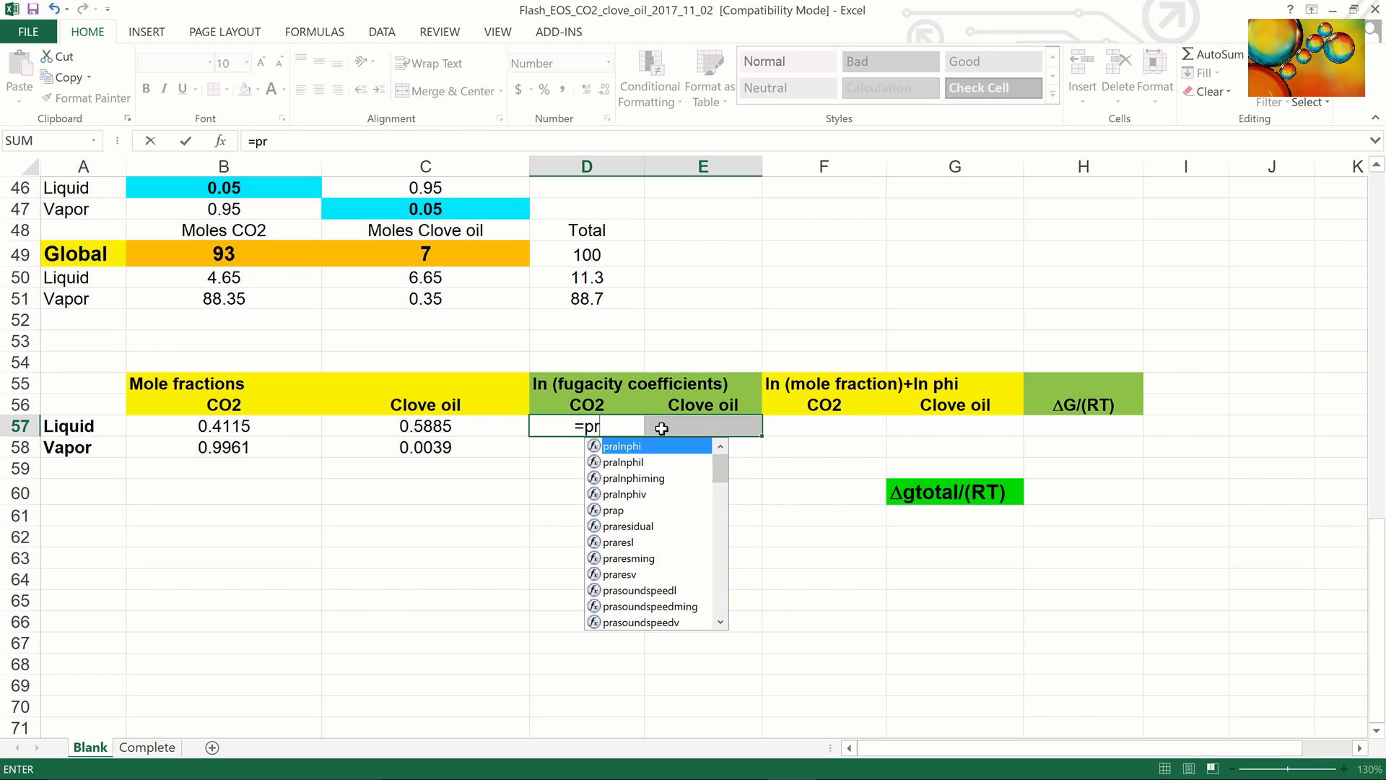
{"action": "type", "text": "b2"}
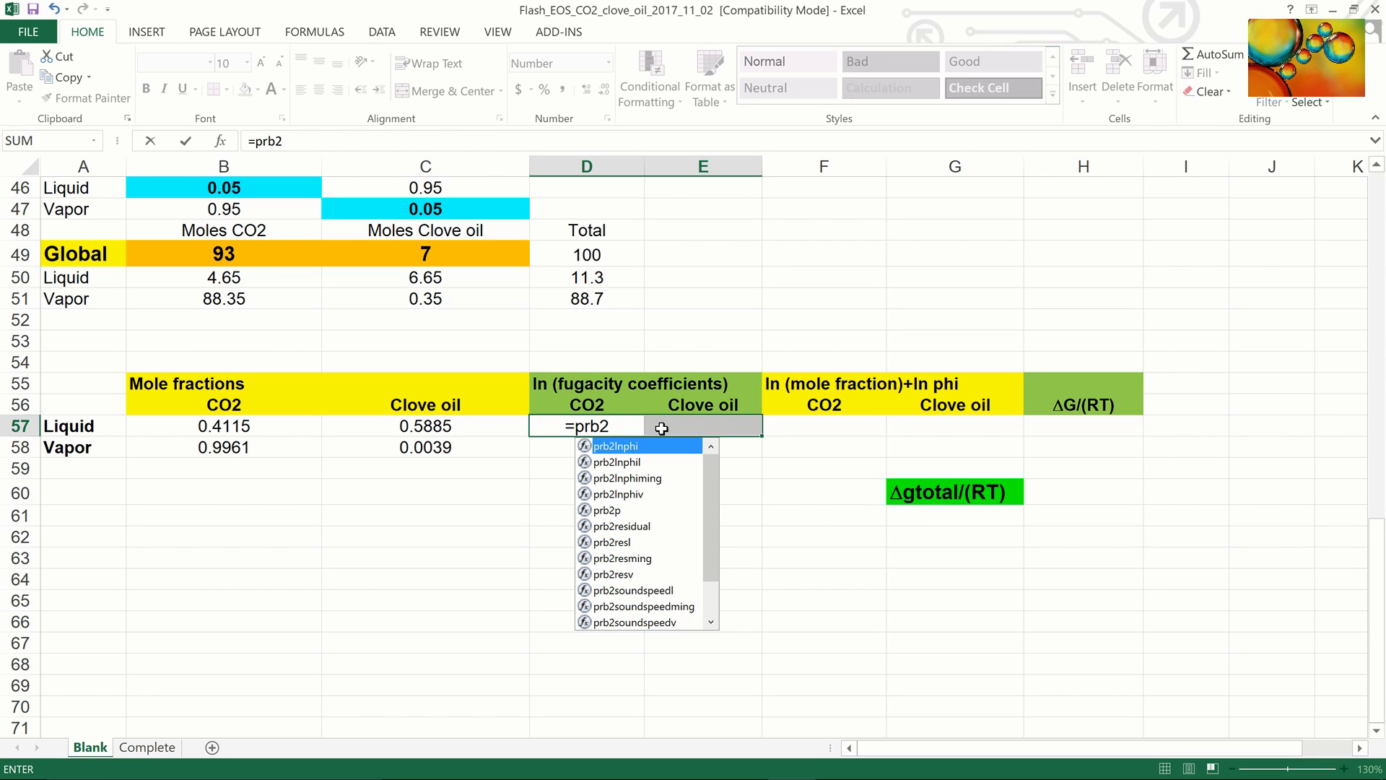
{"action": "type", "text": "lnph"}
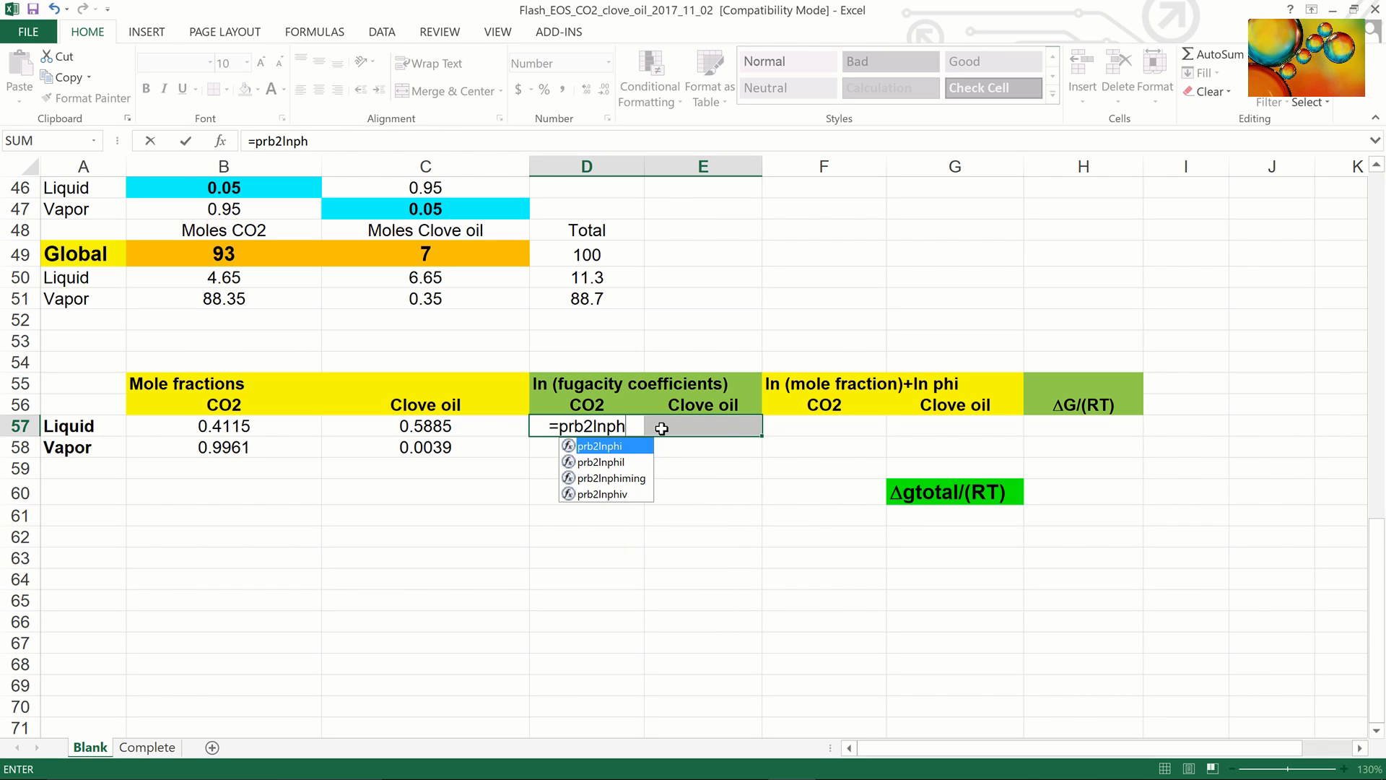
{"action": "type", "text": "il"}
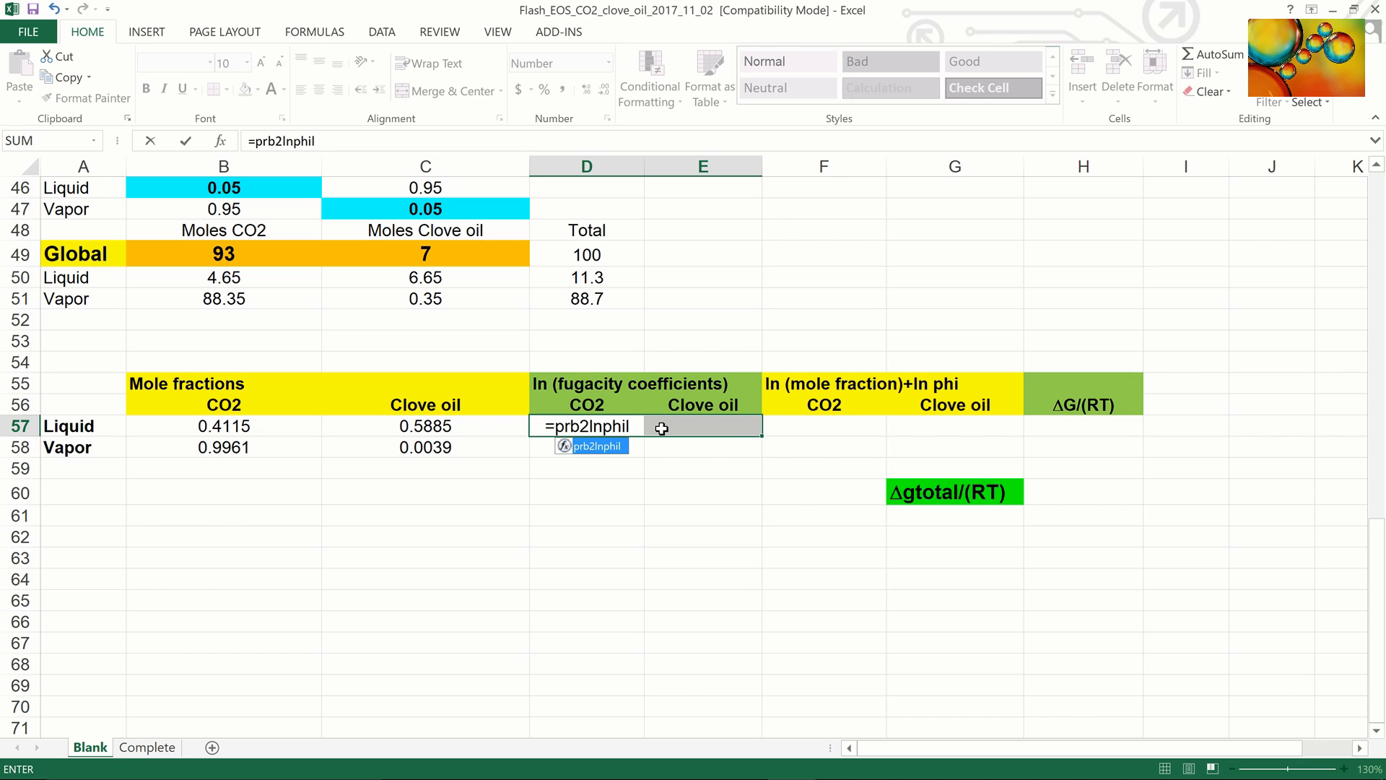
{"action": "type", "text": "("}
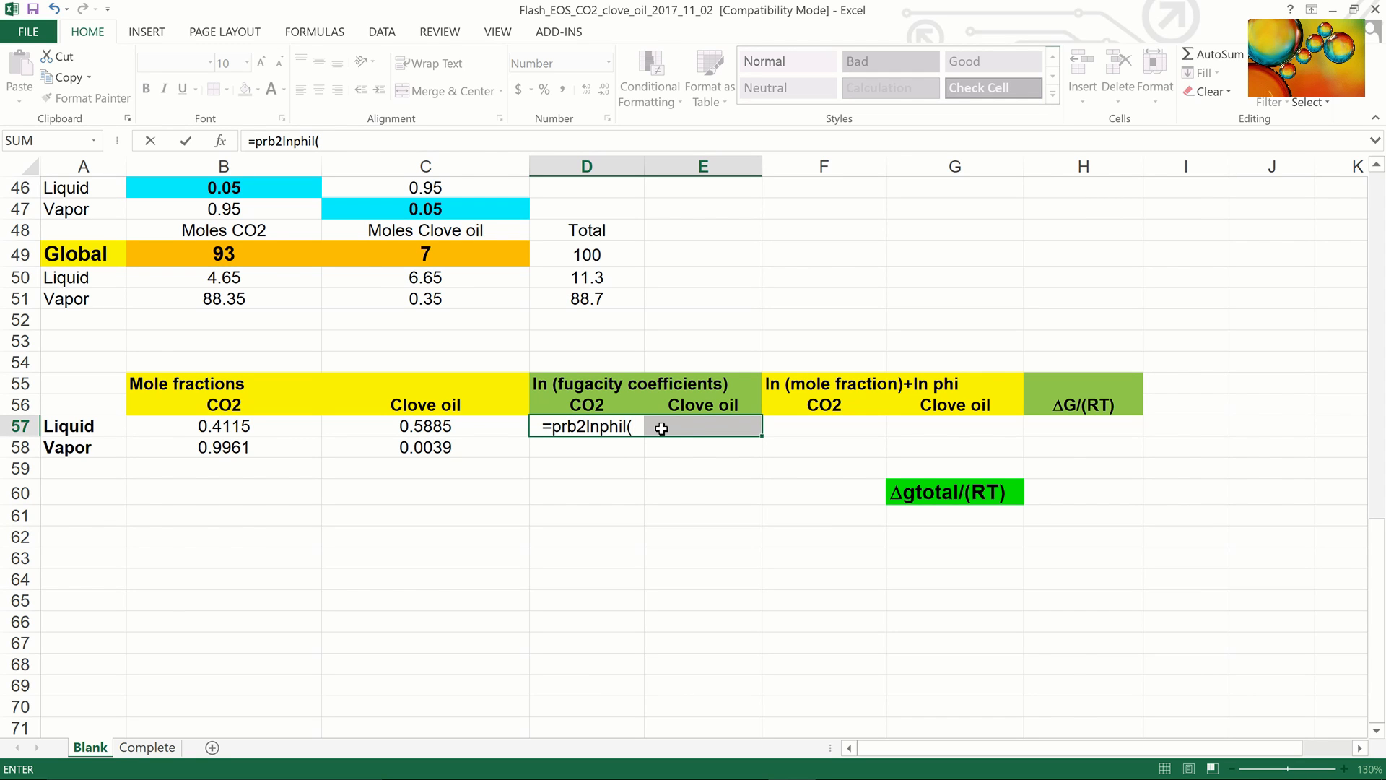
{"action": "scroll", "coordinate": [297, 392], "scroll_direction": "up", "scroll_amount": 4}
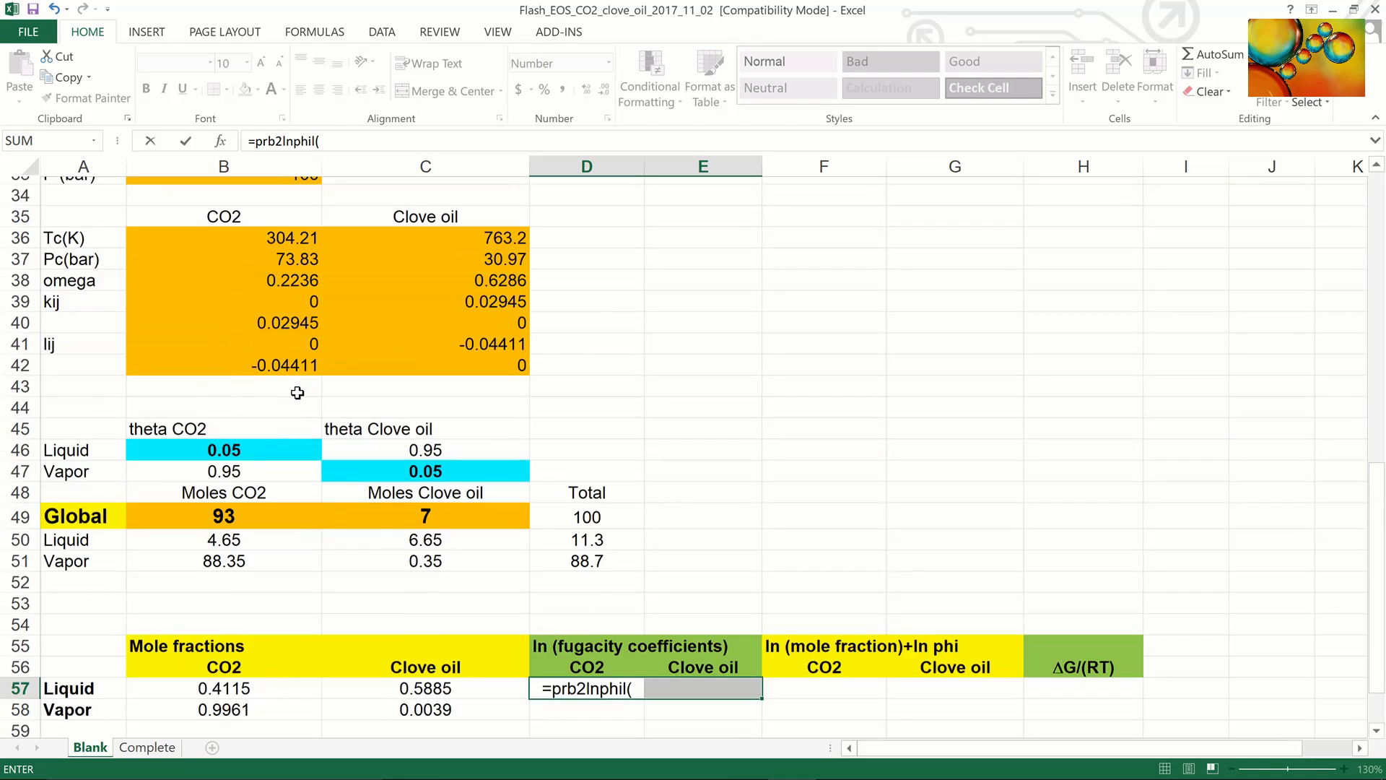
{"action": "scroll", "coordinate": [297, 392], "scroll_direction": "up", "scroll_amount": 4}
{"action": "left_click", "coordinate": [270, 410]}
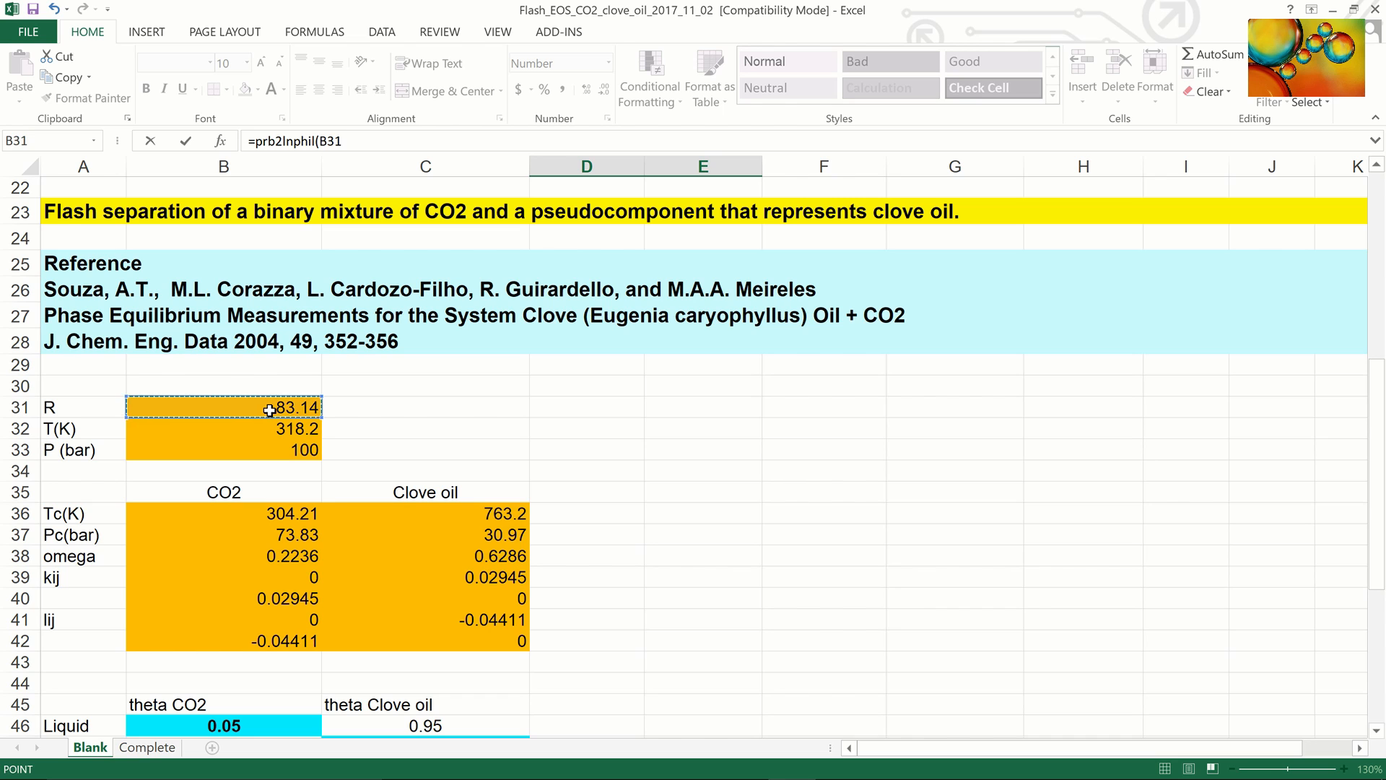
{"action": "key", "text": "F4"}
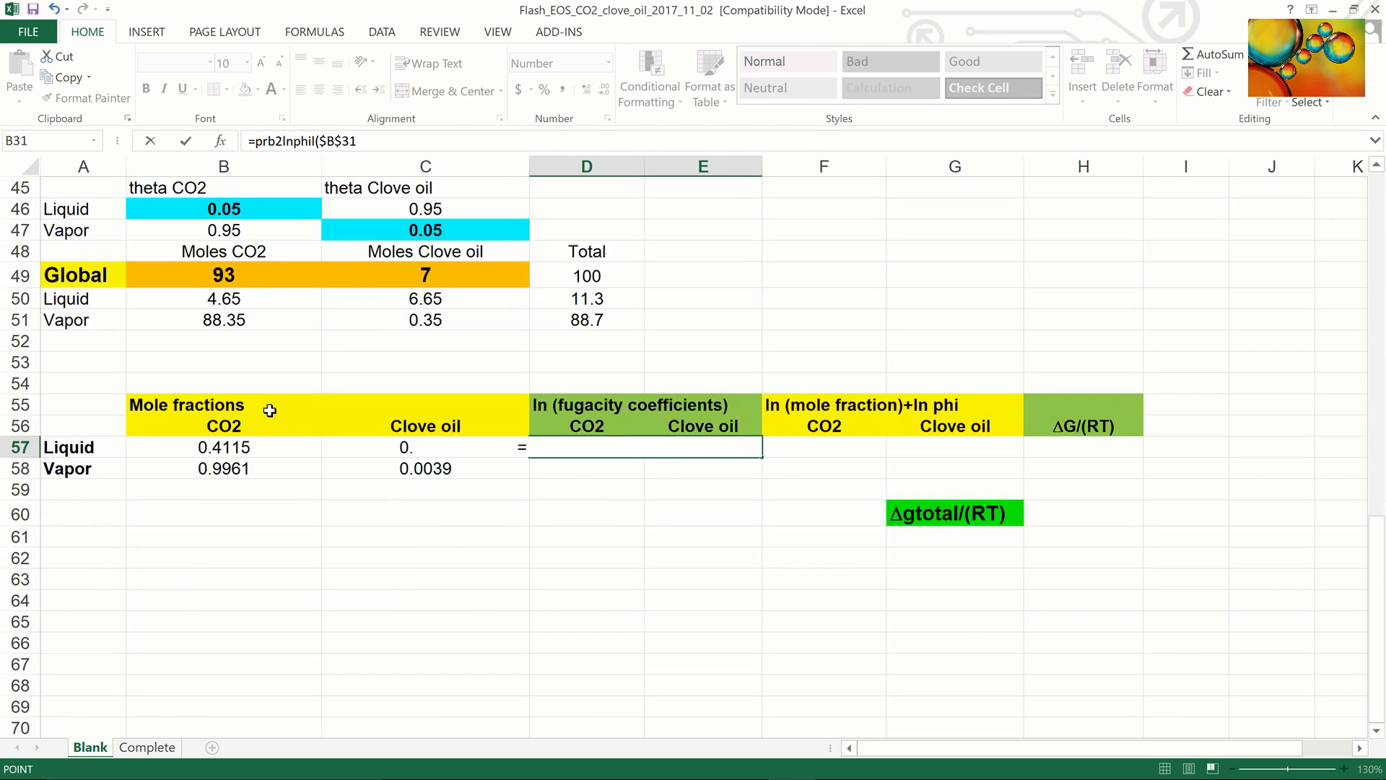
- Add the temperature $B$32 and the pressure $B$33 as absolute-reference arguments of the prb2lnphil formula
{"action": "type", "text": ","}
{"action": "scroll", "coordinate": [267, 409], "scroll_direction": "up", "scroll_amount": 5}
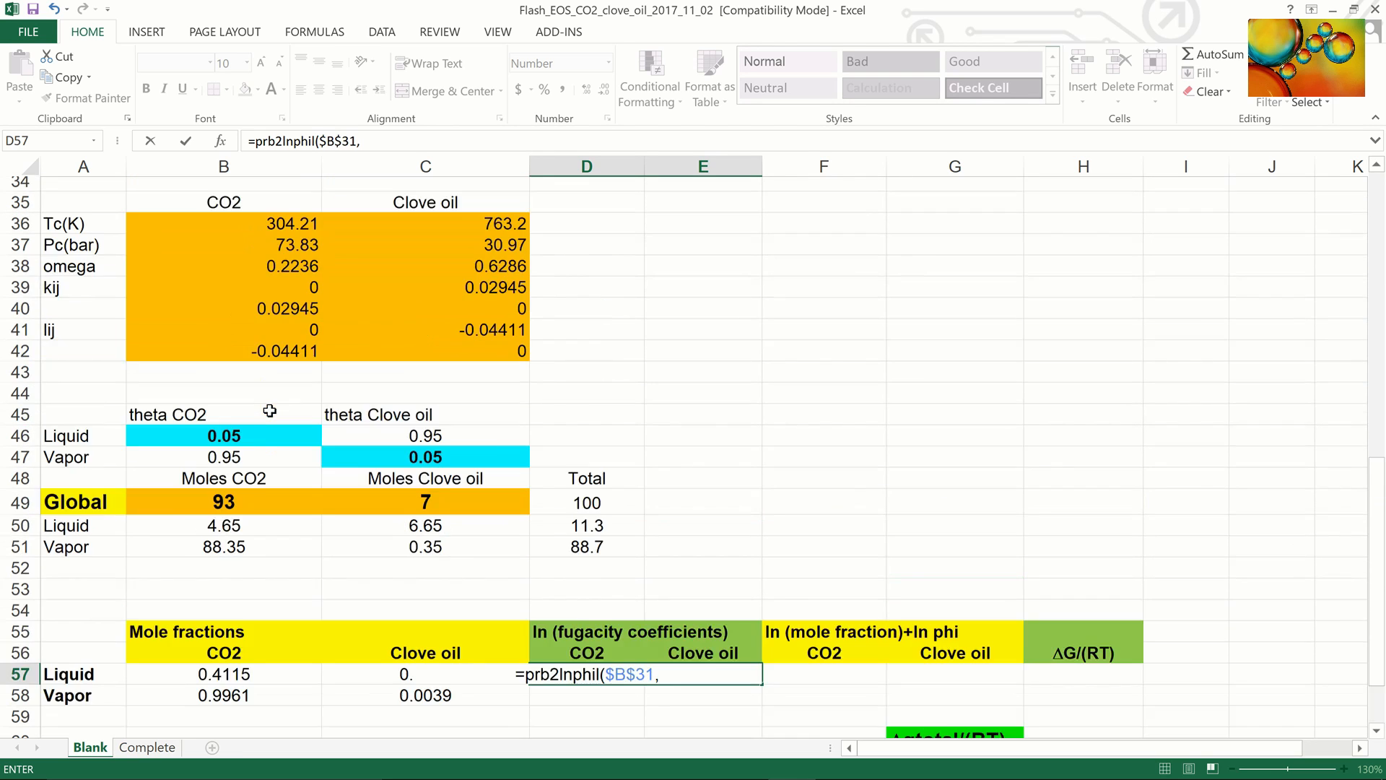
{"action": "left_click", "coordinate": [229, 228]}
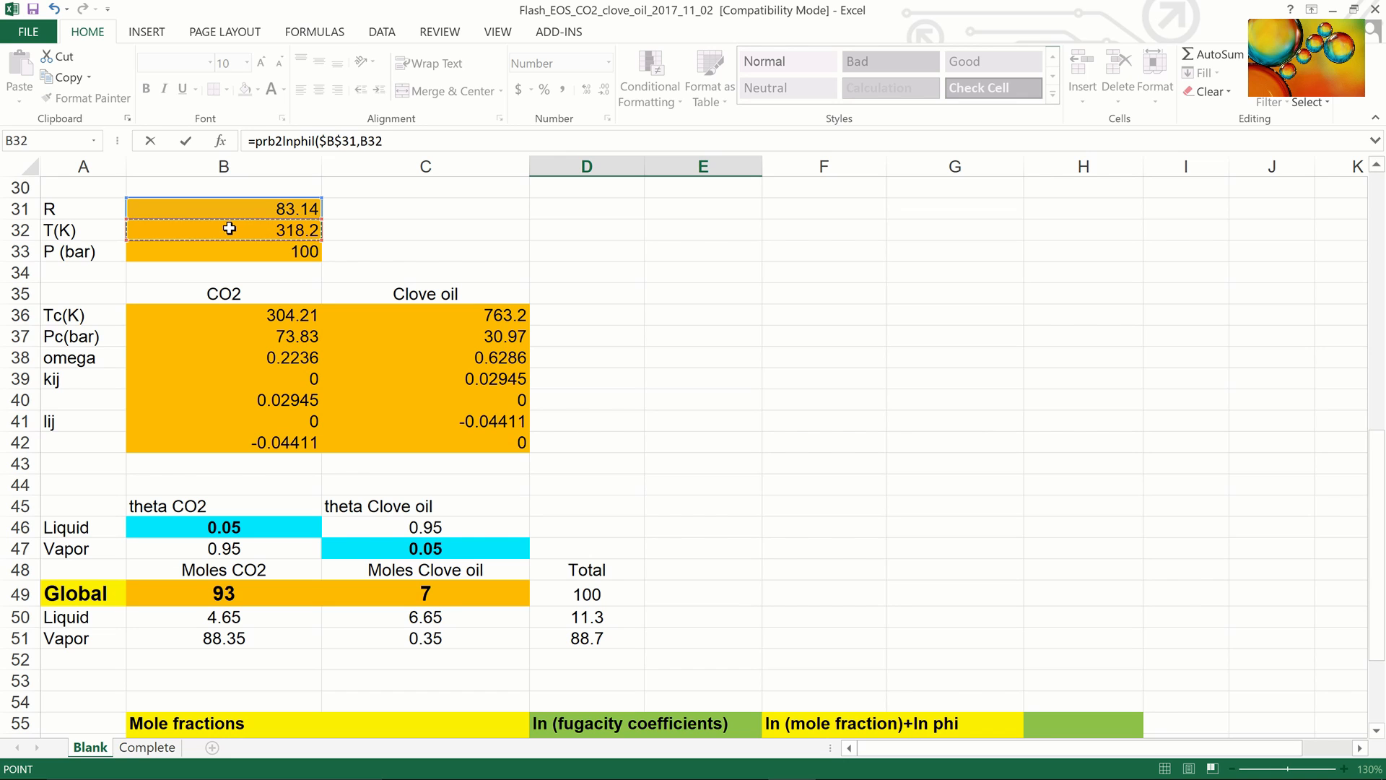
{"action": "key", "text": "F4"}
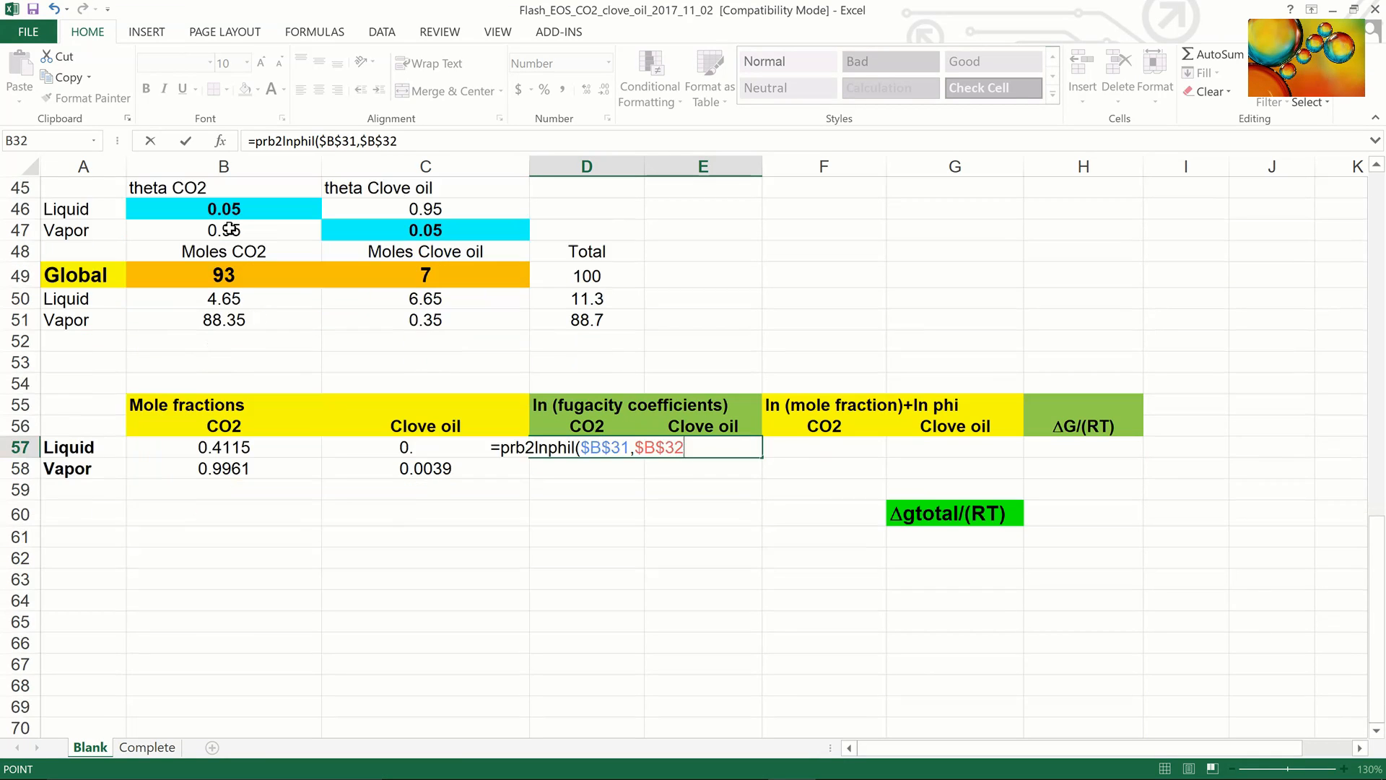
{"action": "type", "text": ","}
{"action": "scroll", "coordinate": [229, 228], "scroll_direction": "up", "scroll_amount": 7}
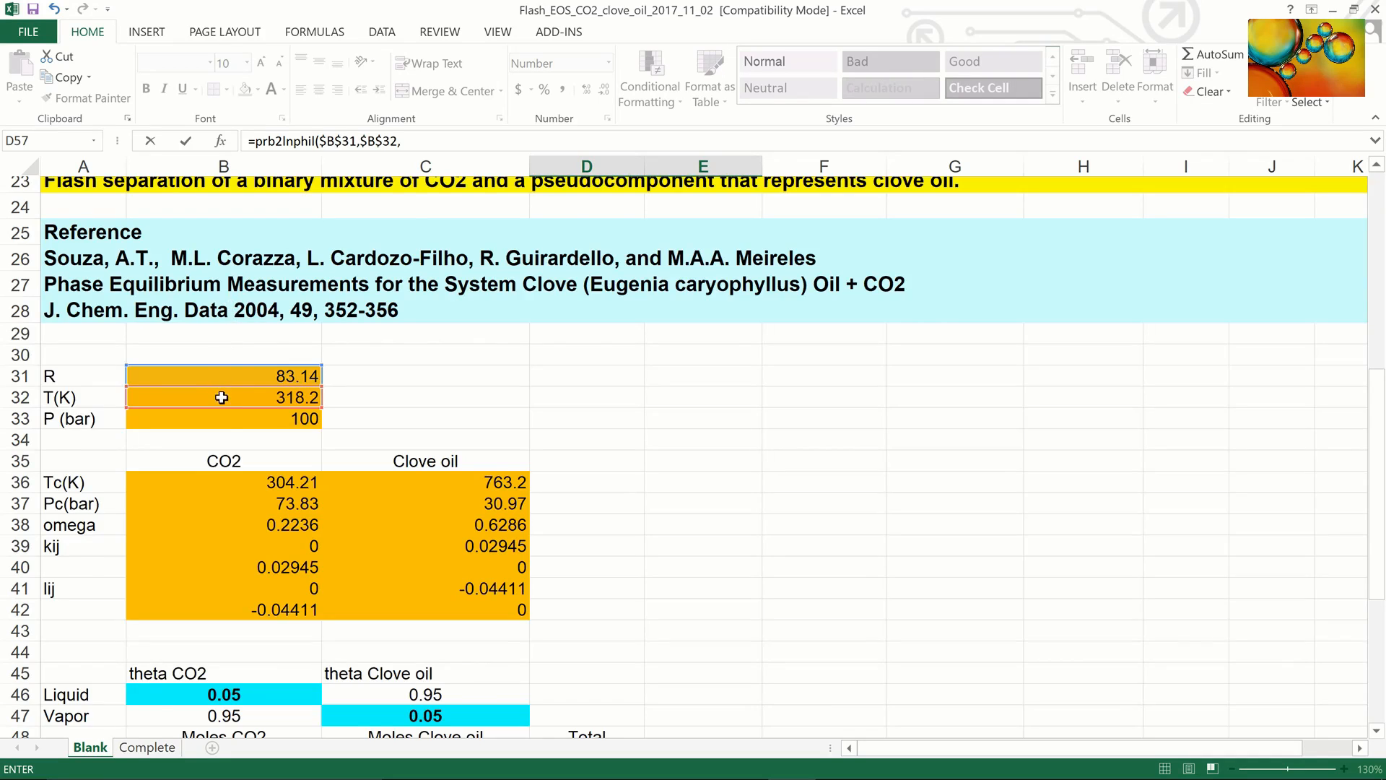
{"action": "scroll", "coordinate": [221, 397], "scroll_direction": "up", "scroll_amount": 1}
{"action": "left_click", "coordinate": [219, 471]}
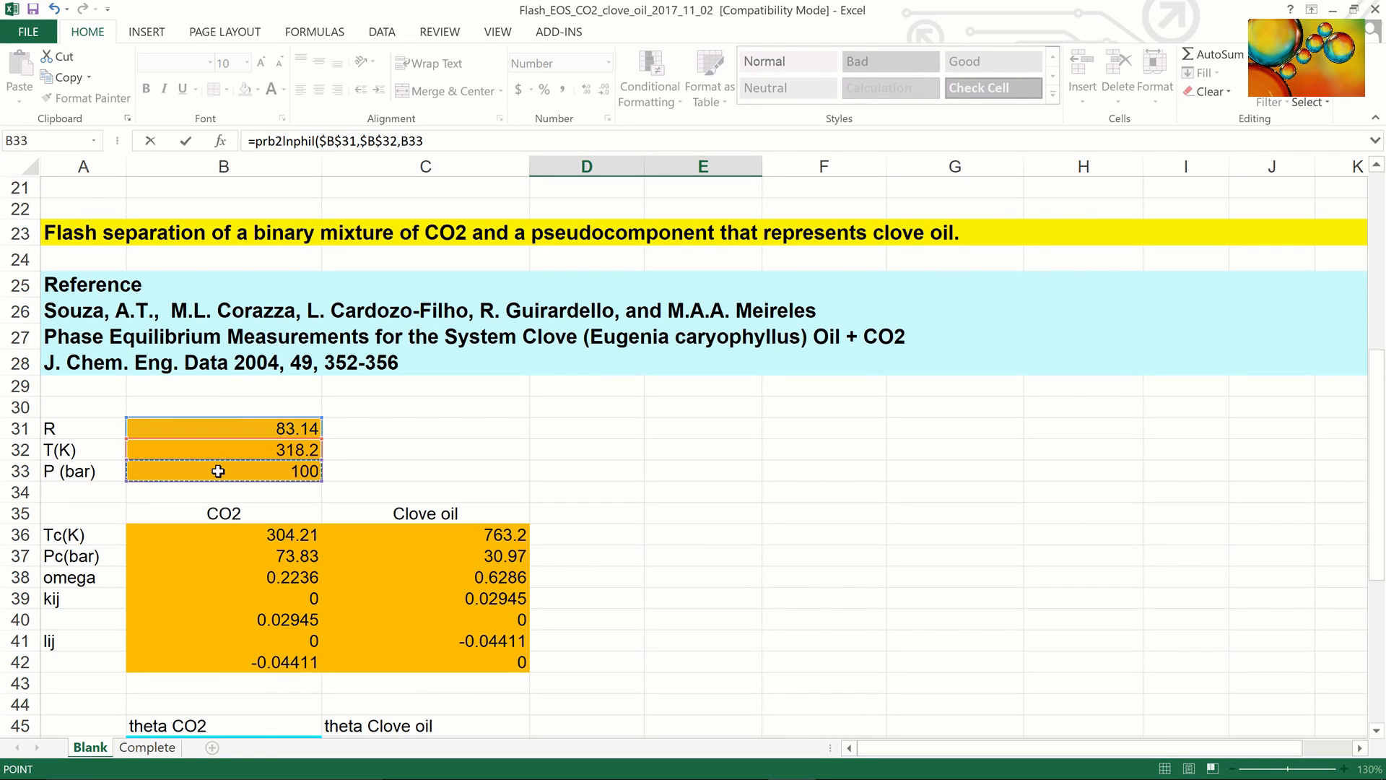
{"action": "key", "text": "F4"}
{"action": "type", "text": ","}
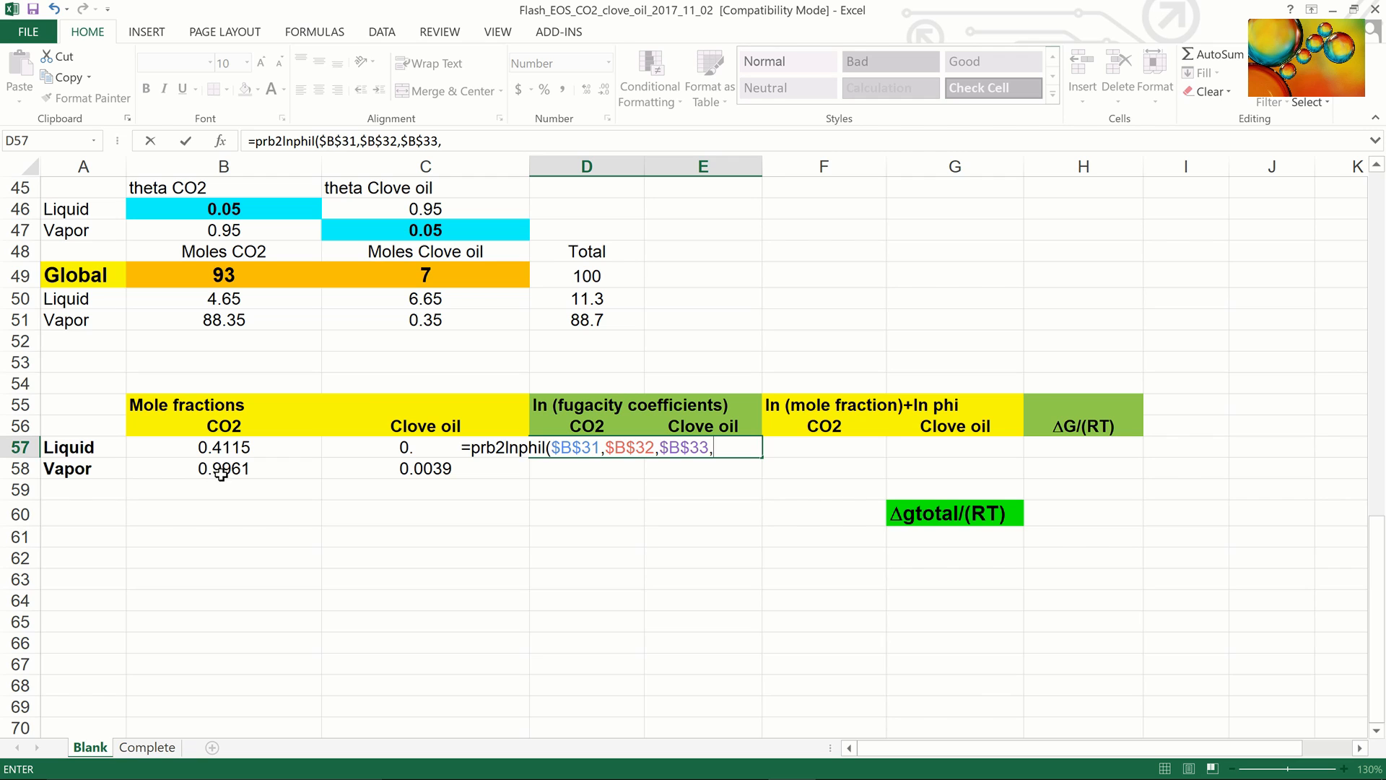
- Complete the prb2lnphil formula with liquid mole fractions B57:C57 and component parameters $B$36:$C$42, and enter it as an array formula in D57:E57
{"action": "left_click_drag", "start_coordinate": [224, 448], "coordinate": [382, 449]}
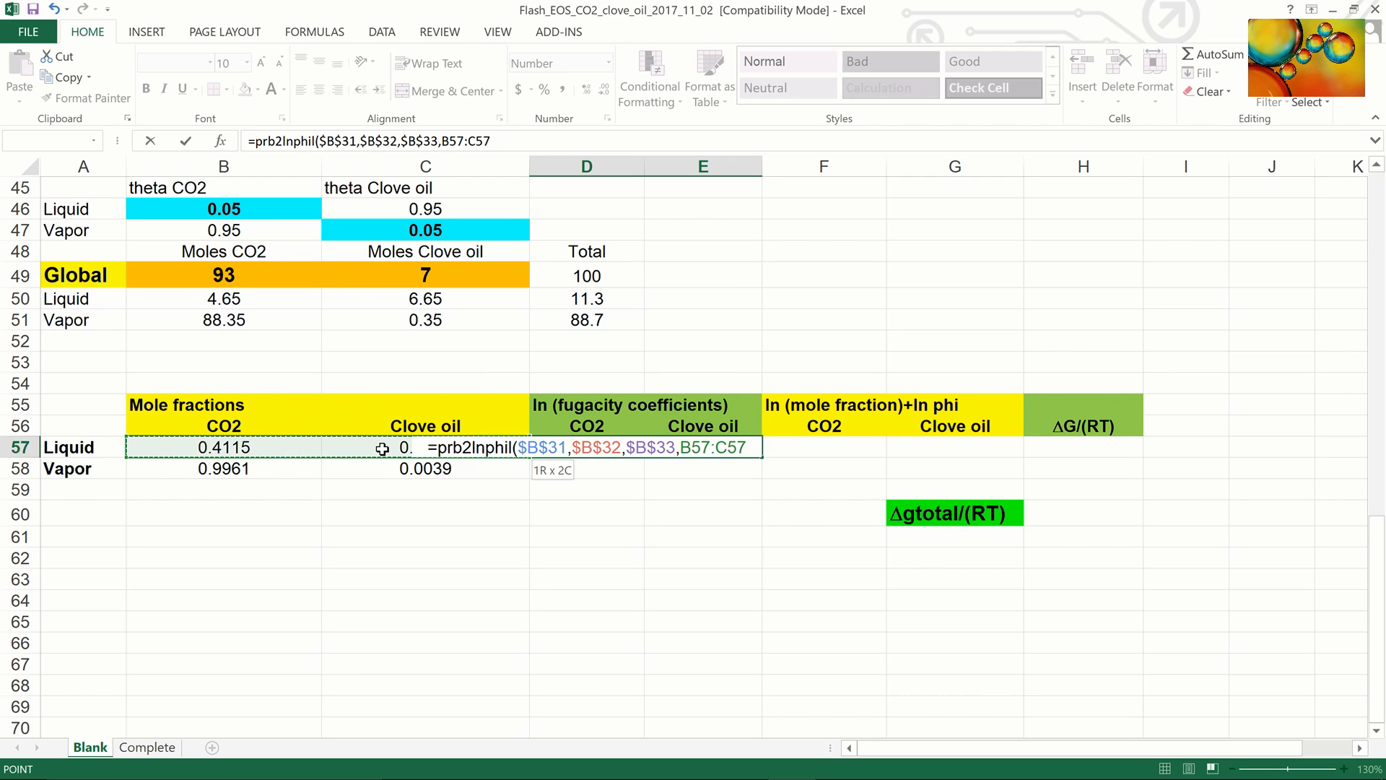
{"action": "type", "text": ","}
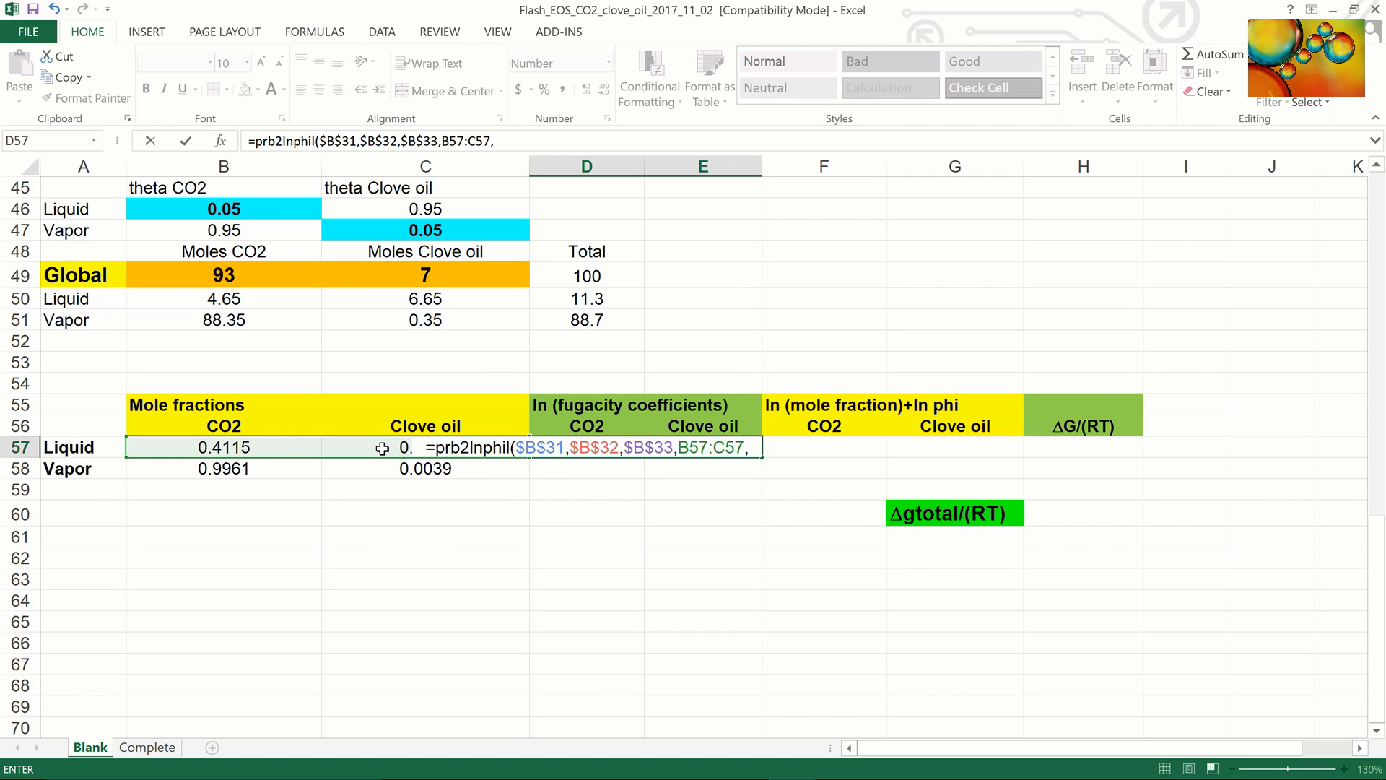
{"action": "scroll", "coordinate": [382, 448], "scroll_direction": "up", "scroll_amount": 3}
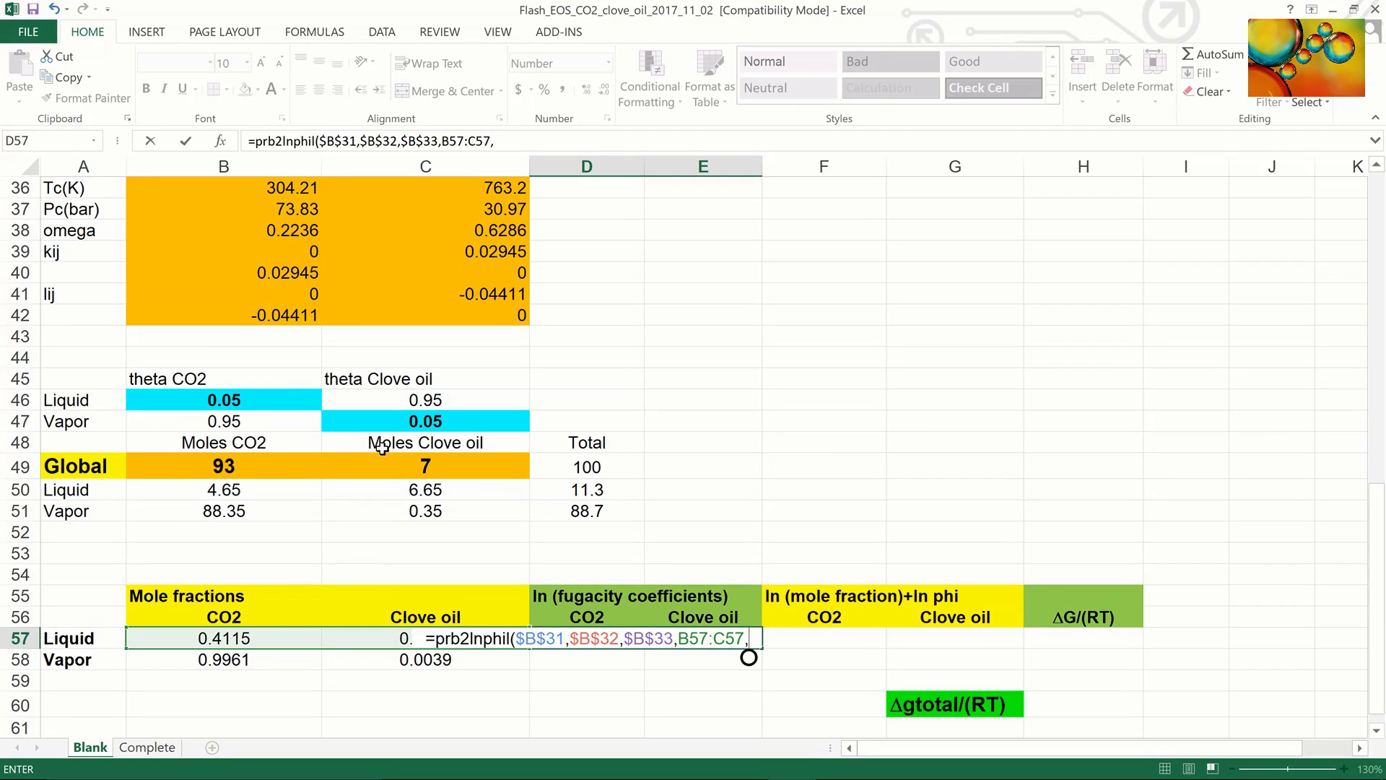
{"action": "scroll", "coordinate": [378, 448], "scroll_direction": "up", "scroll_amount": 1}
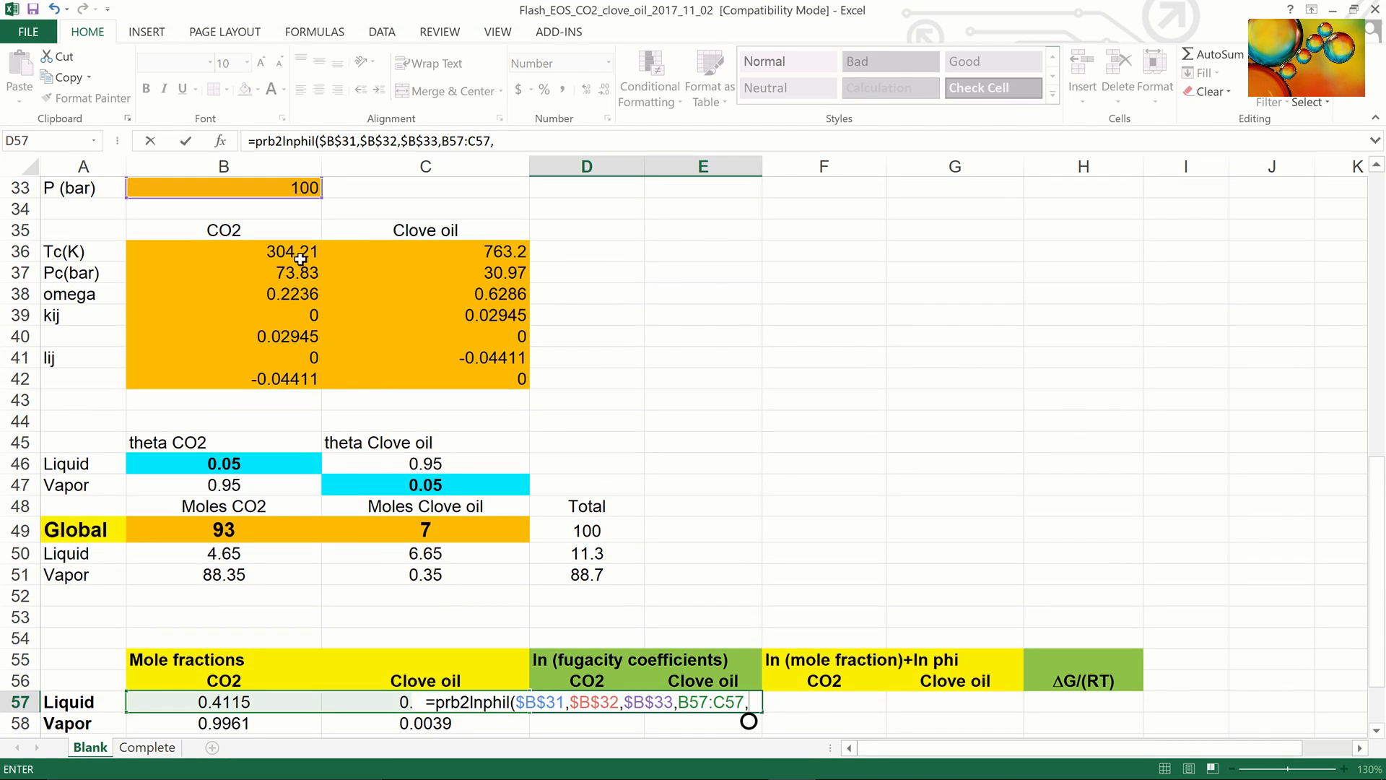
{"action": "left_click_drag", "start_coordinate": [290, 250], "coordinate": [411, 384]}
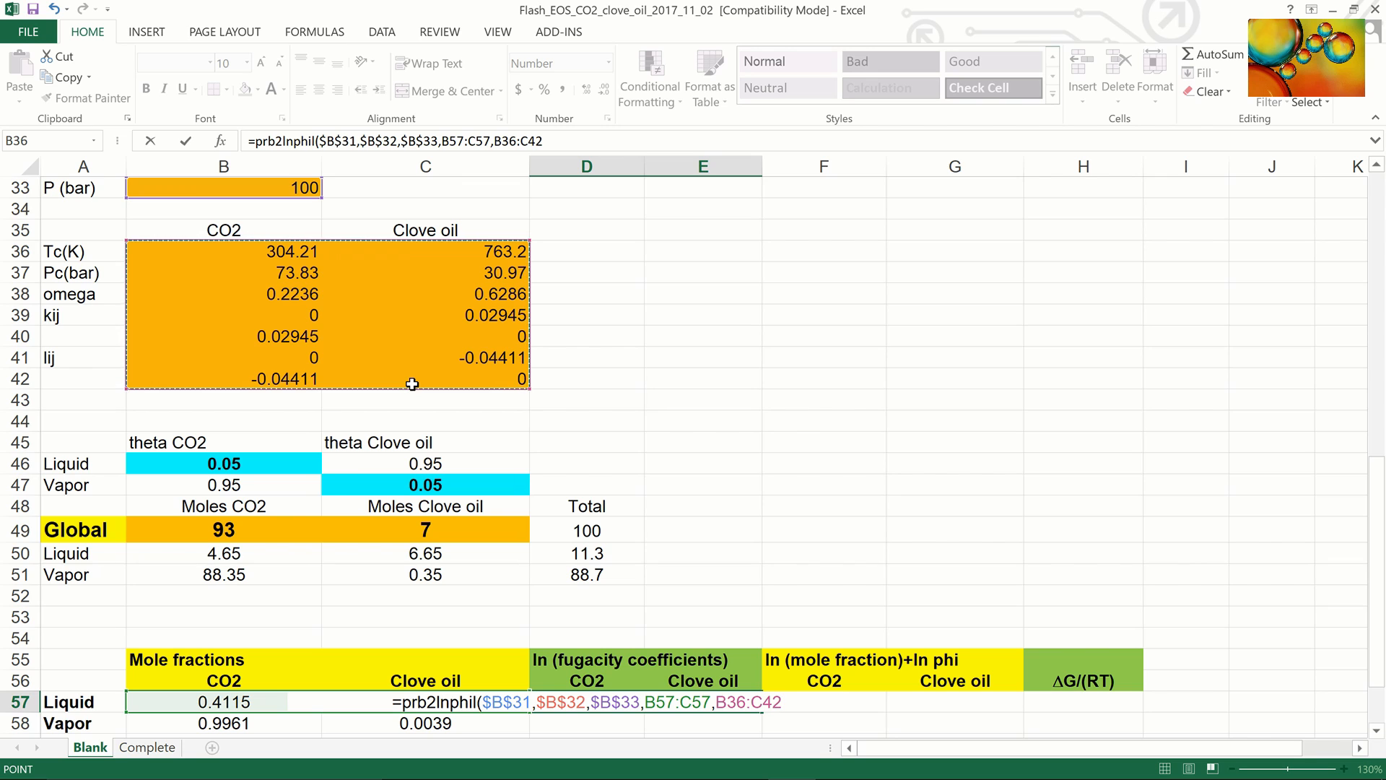
{"action": "key", "text": "F4"}
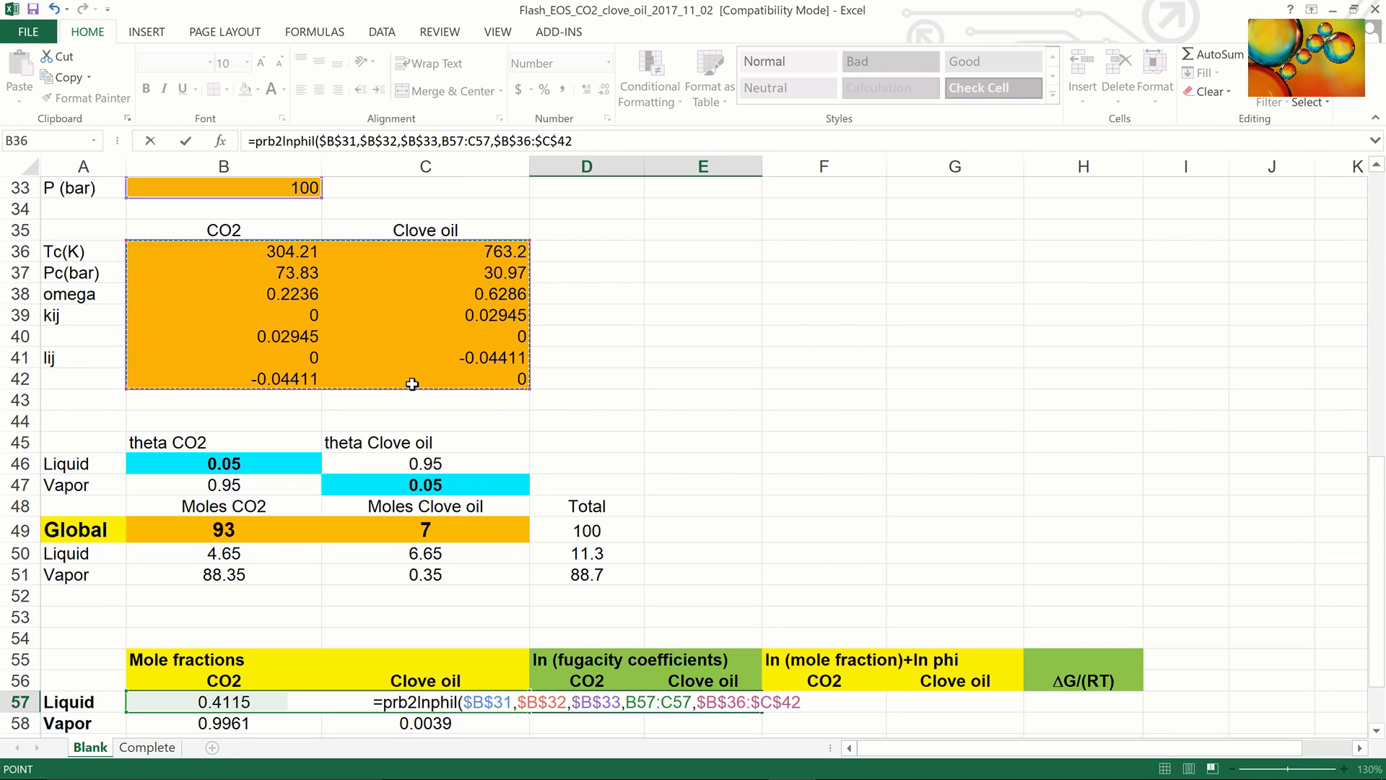
{"action": "type", "text": ")"}
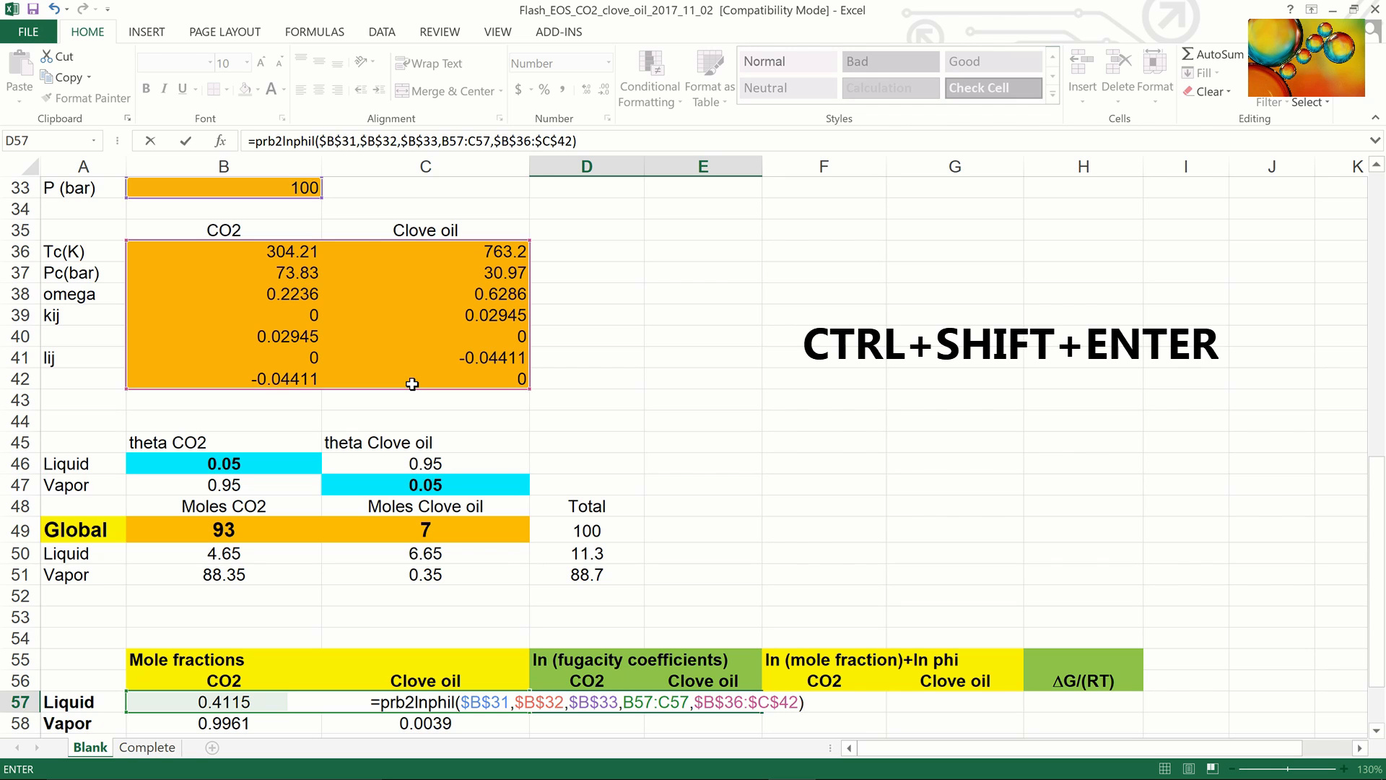
{"action": "key", "text": "ctrl+shift+Return"}
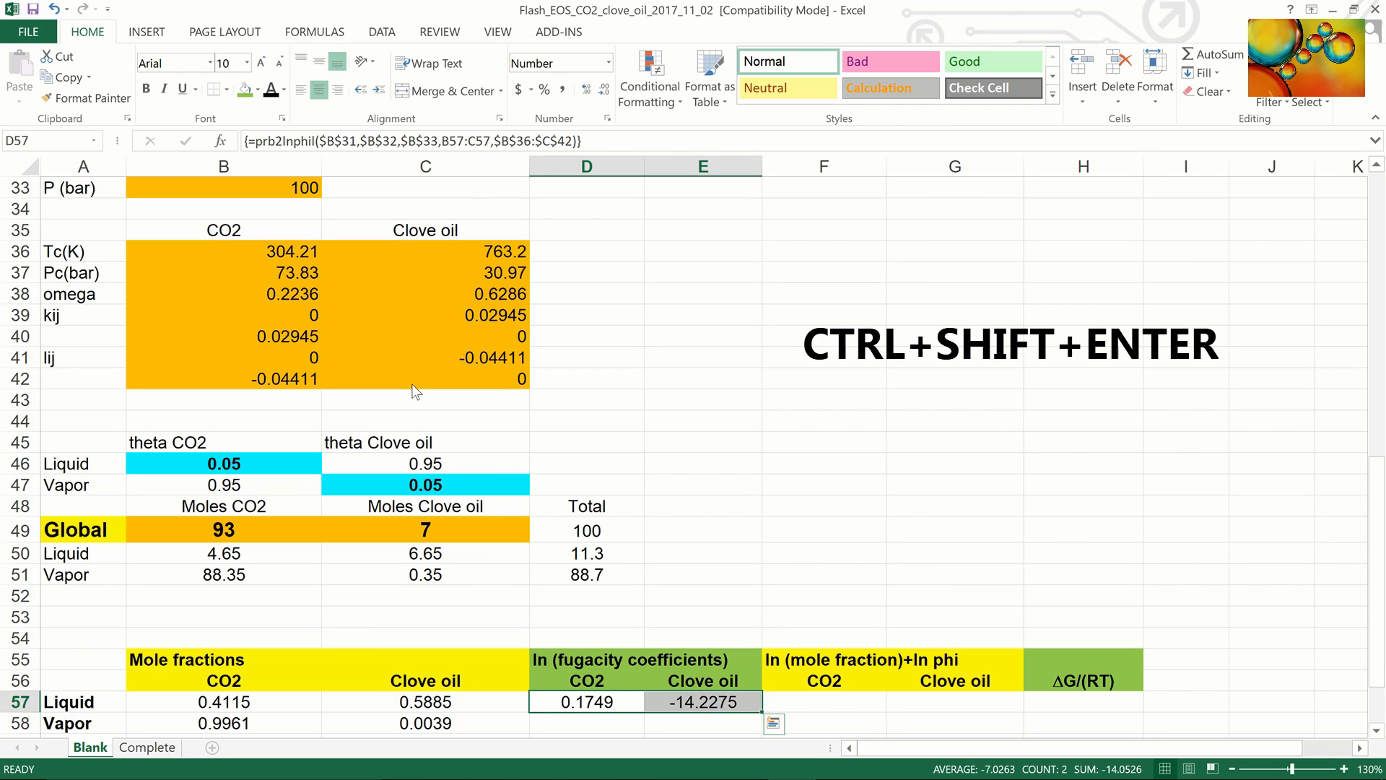
{"action": "scroll", "coordinate": [416, 392], "scroll_direction": "down", "scroll_amount": 1}
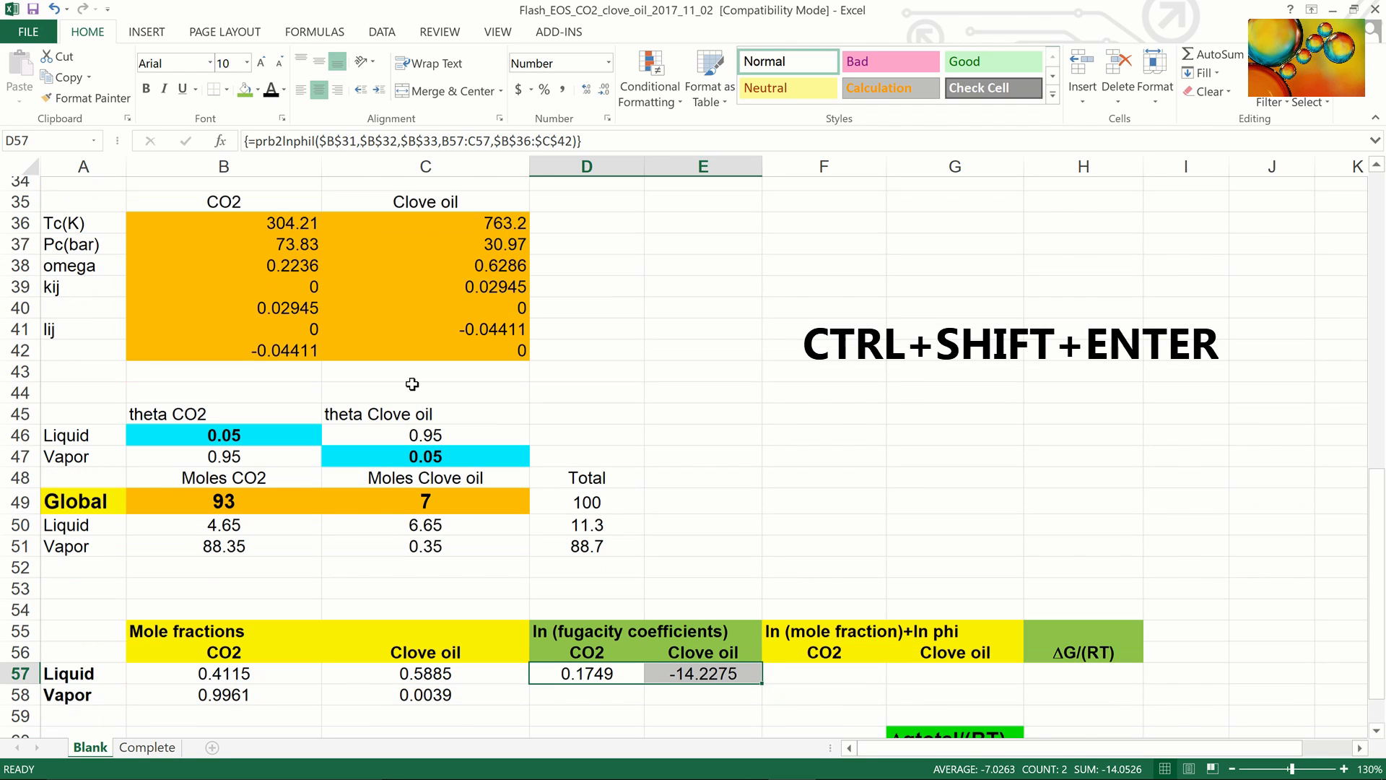
{"action": "scroll", "coordinate": [412, 383], "scroll_direction": "down", "scroll_amount": 1}
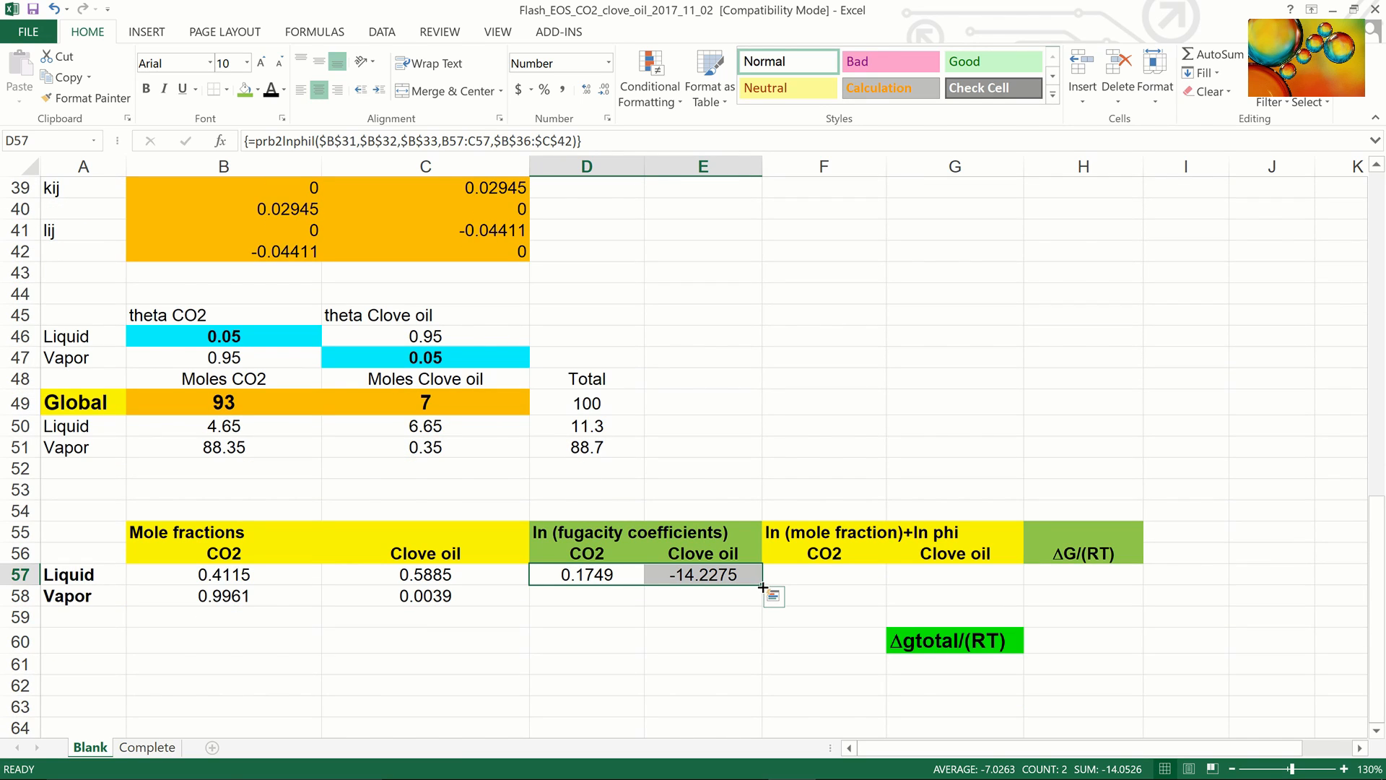
- Copy the liquid ln fugacity coefficient formula down to D58:E58 and change its function to prb2lnphiv, entered as an array formula
{"action": "left_click_drag", "start_coordinate": [761, 584], "coordinate": [762, 603]}
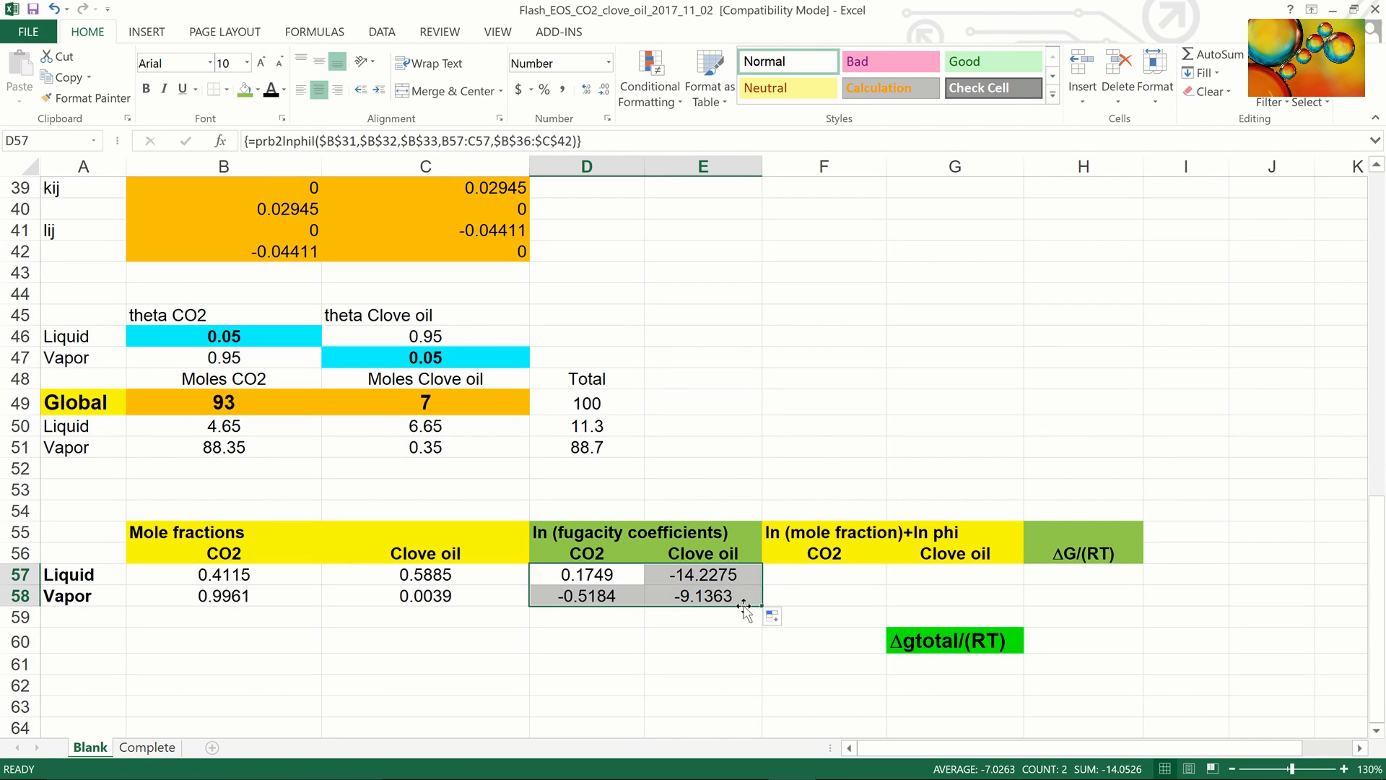
{"action": "left_click", "coordinate": [575, 598]}
{"action": "left_click_drag", "start_coordinate": [575, 598], "coordinate": [706, 597]}
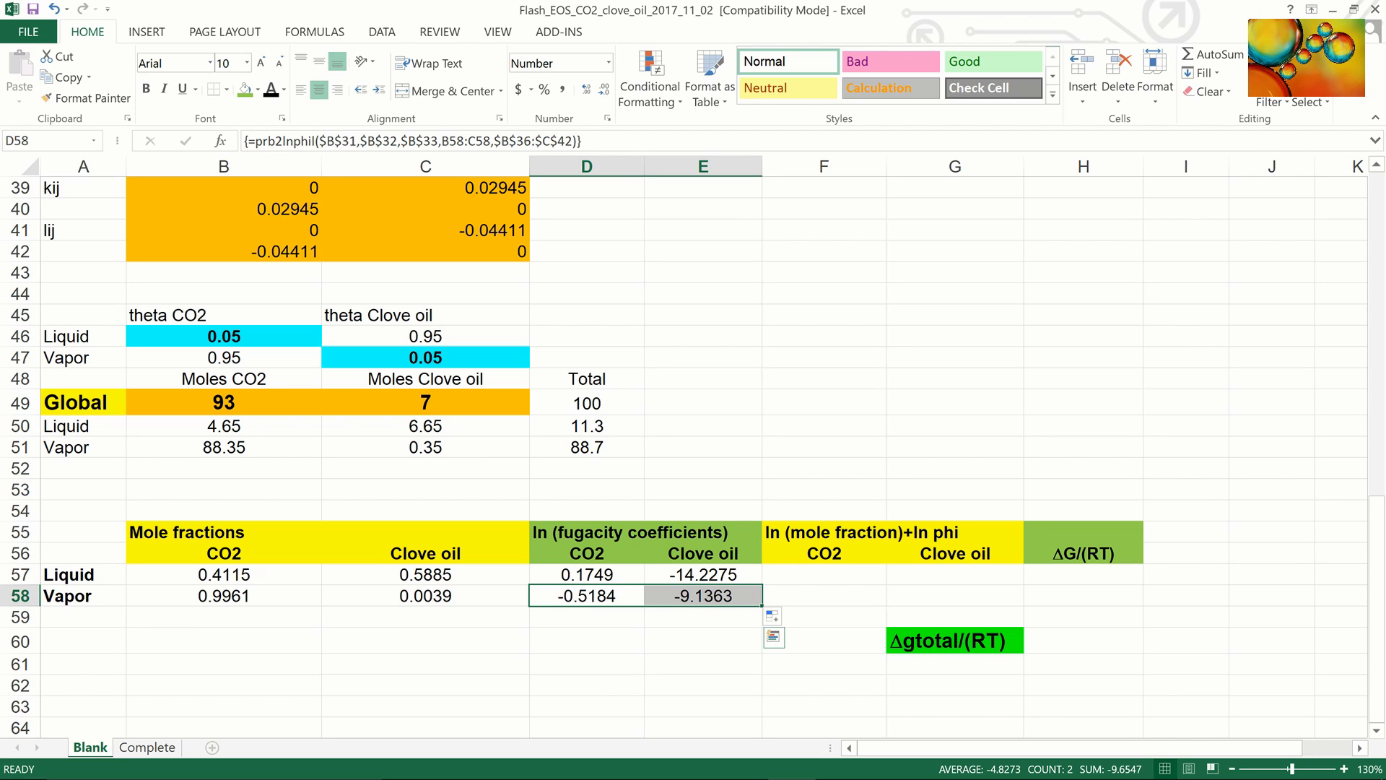
{"action": "left_click", "coordinate": [316, 141]}
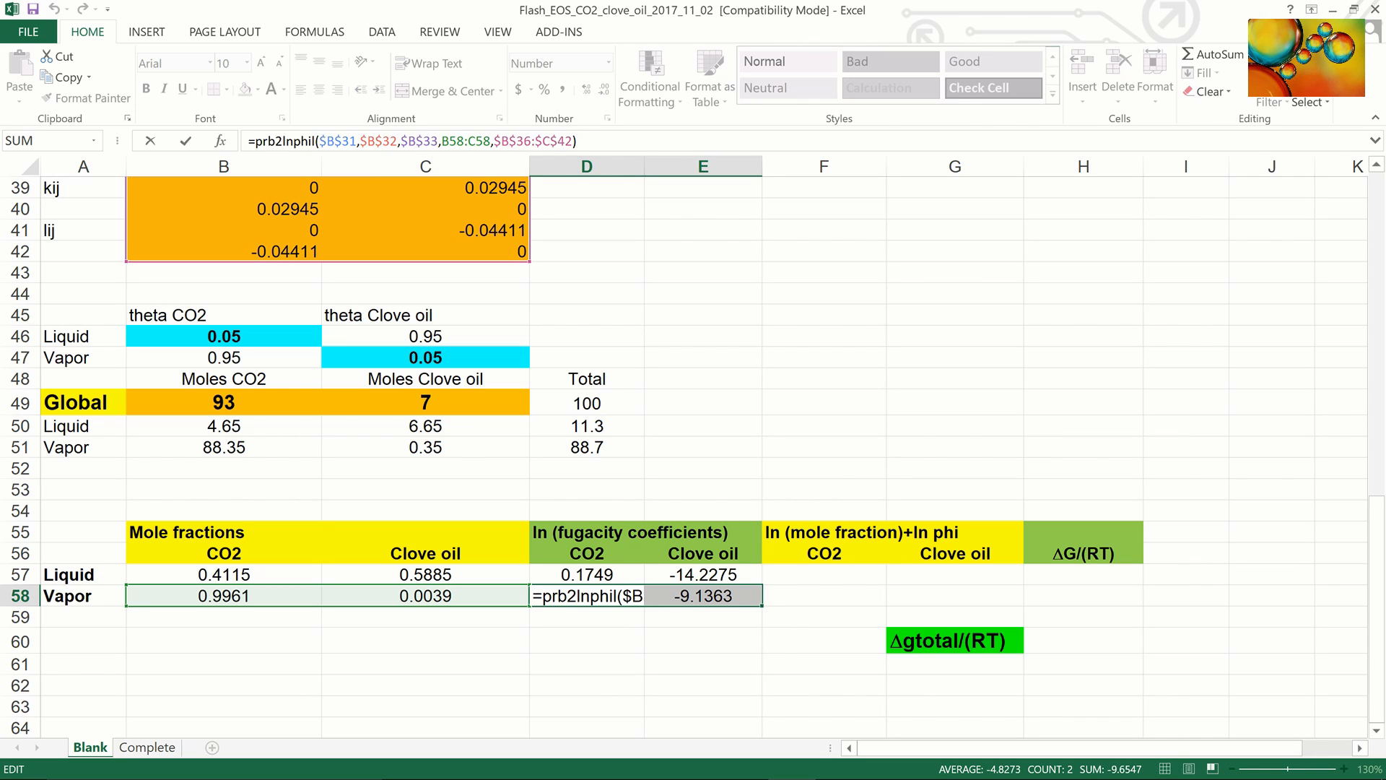
{"action": "key", "text": "BackSpace"}
{"action": "type", "text": "v"}
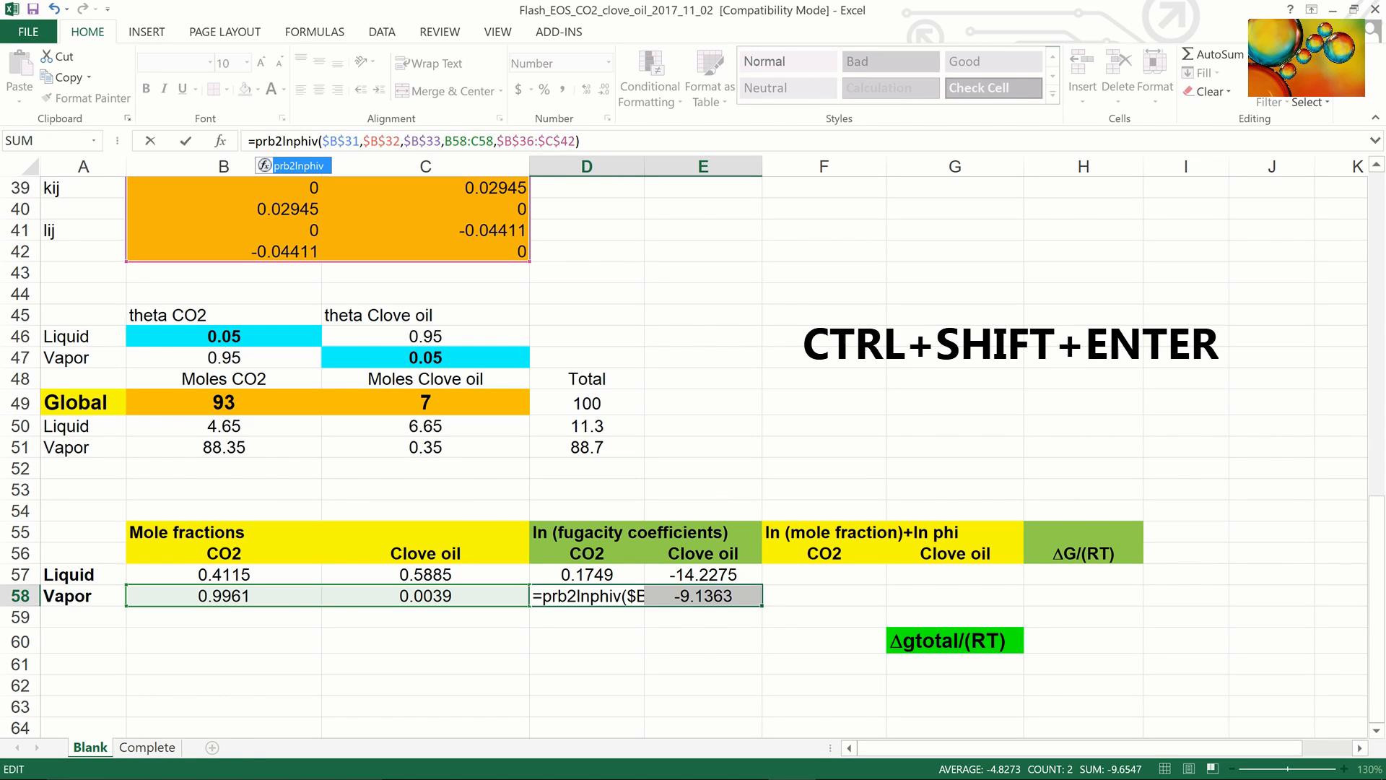
{"action": "key", "text": "ctrl+shift+Return"}
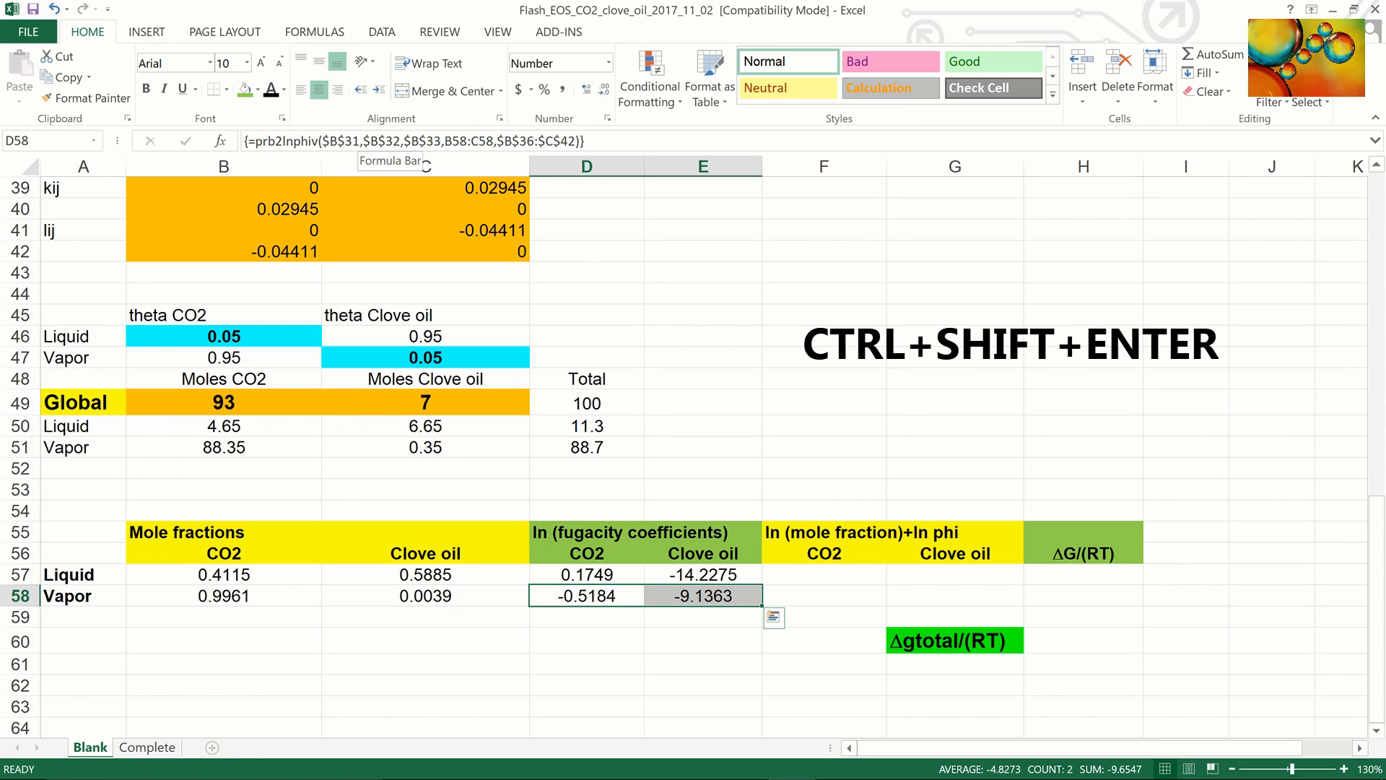
- Calculate the liquid CO2 ln(mole fraction)+ln phi in F57 with =ln(B57)+D57 and fill the formula across F57:G58
{"action": "left_click", "coordinate": [802, 571]}
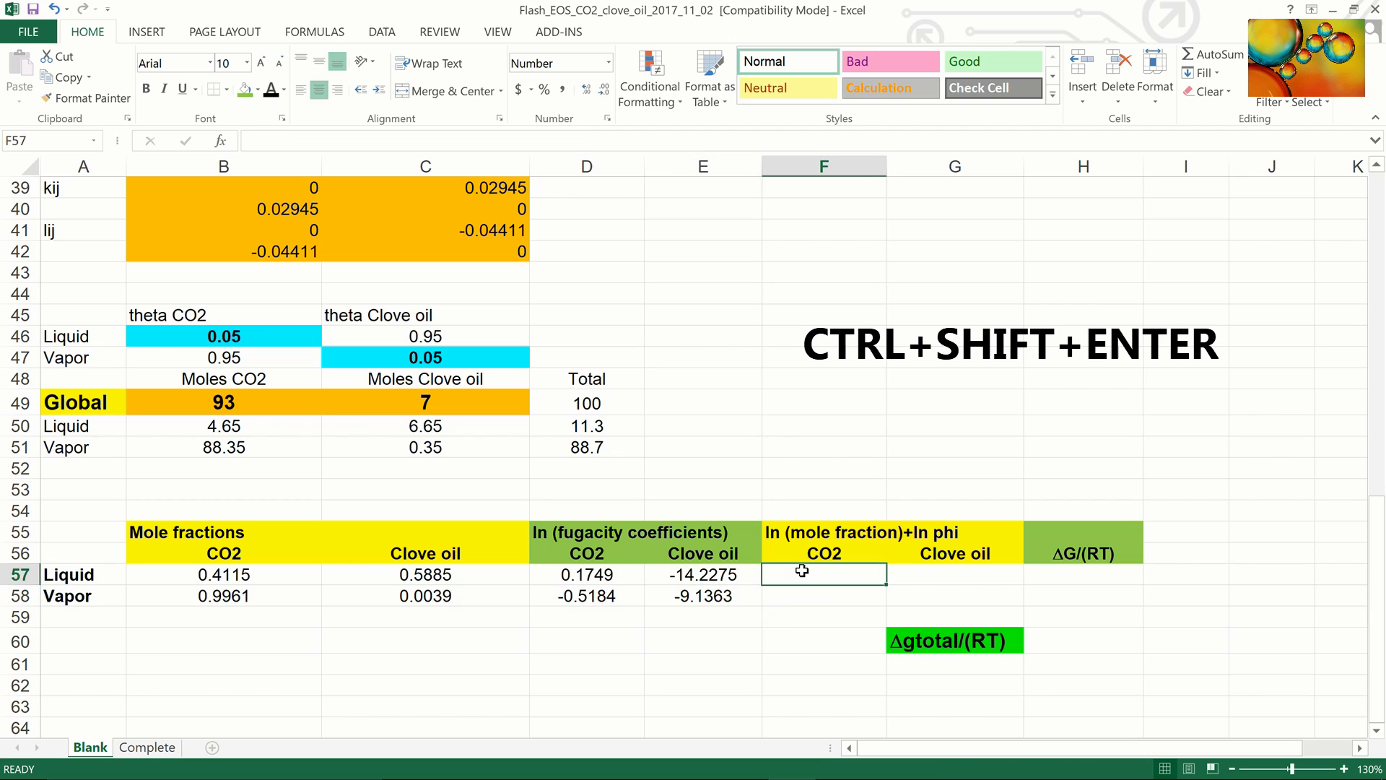
{"action": "type", "text": "="}
{"action": "type", "text": "l"}
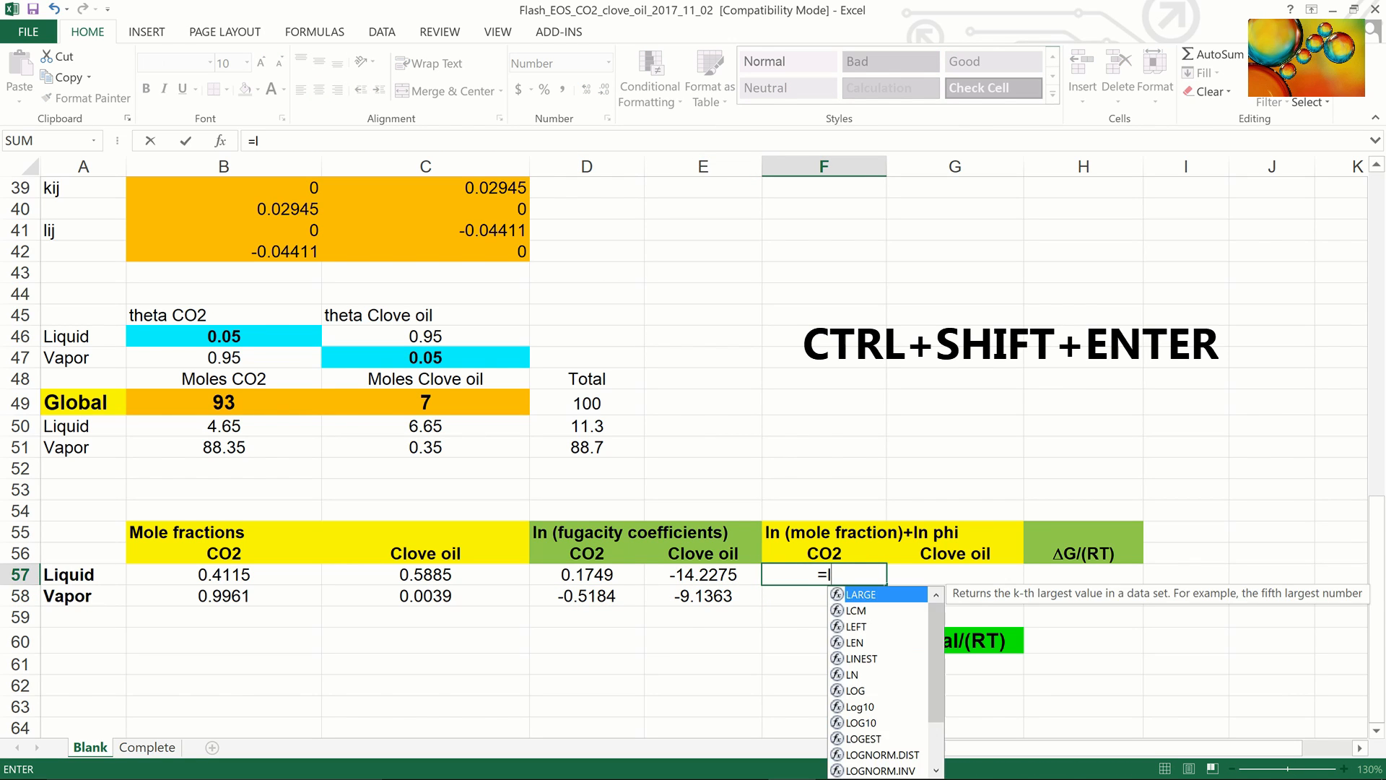
{"action": "type", "text": "n("}
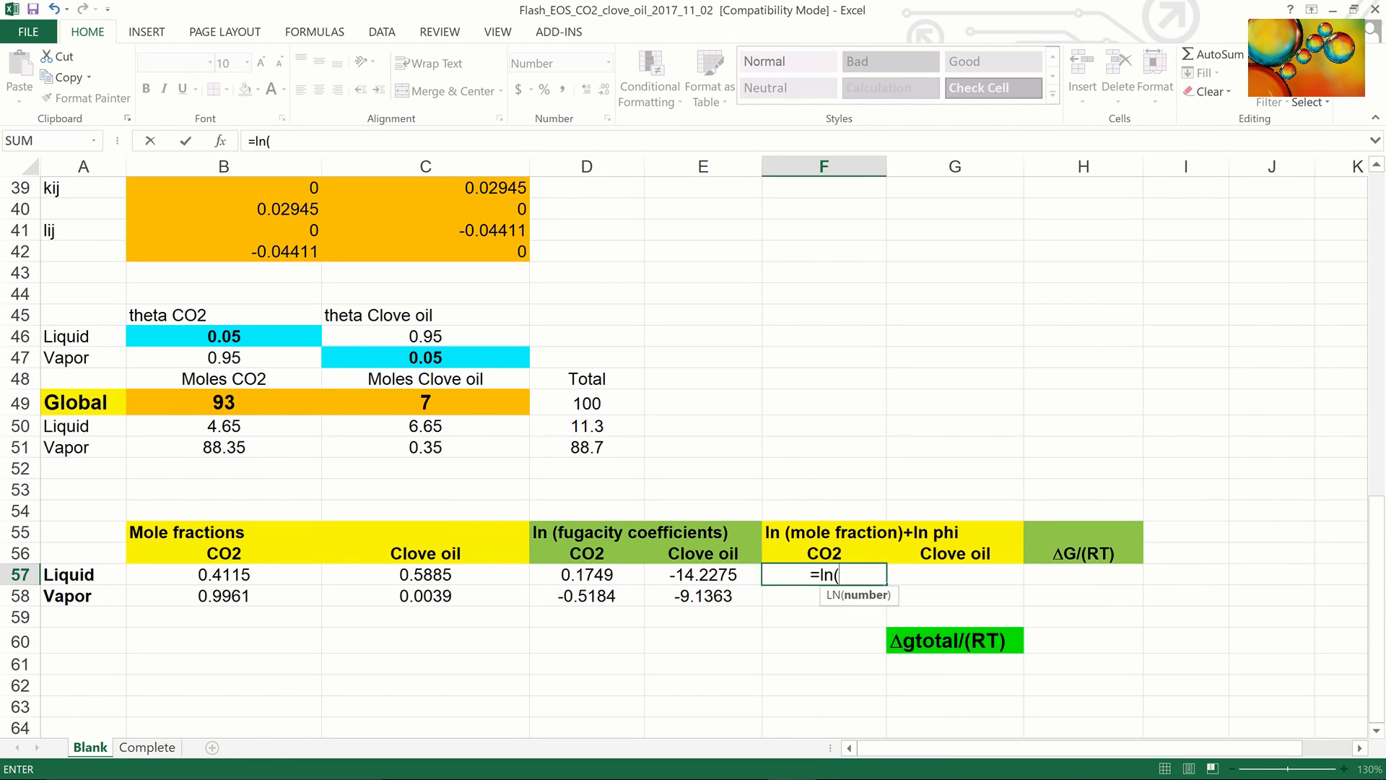
{"action": "left_click", "coordinate": [295, 574]}
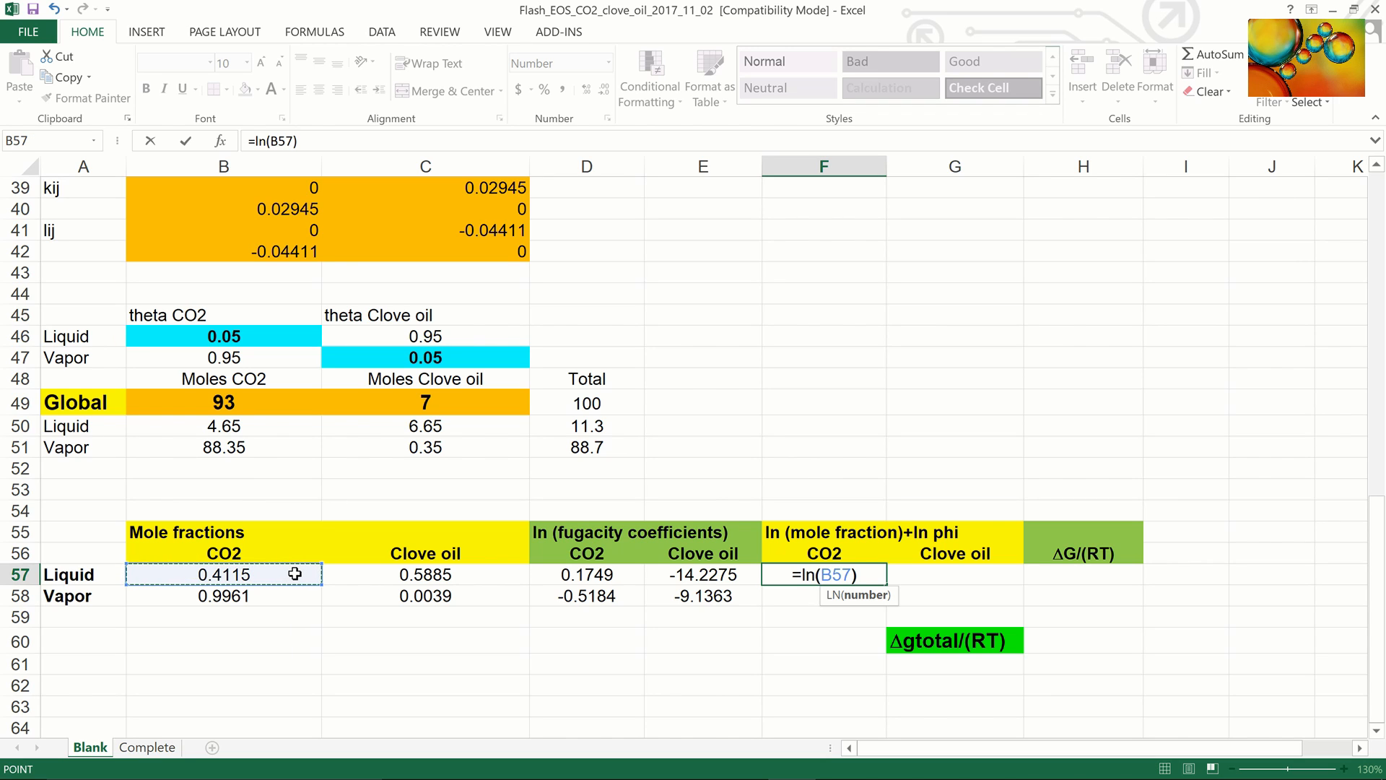
{"action": "type", "text": ")+"}
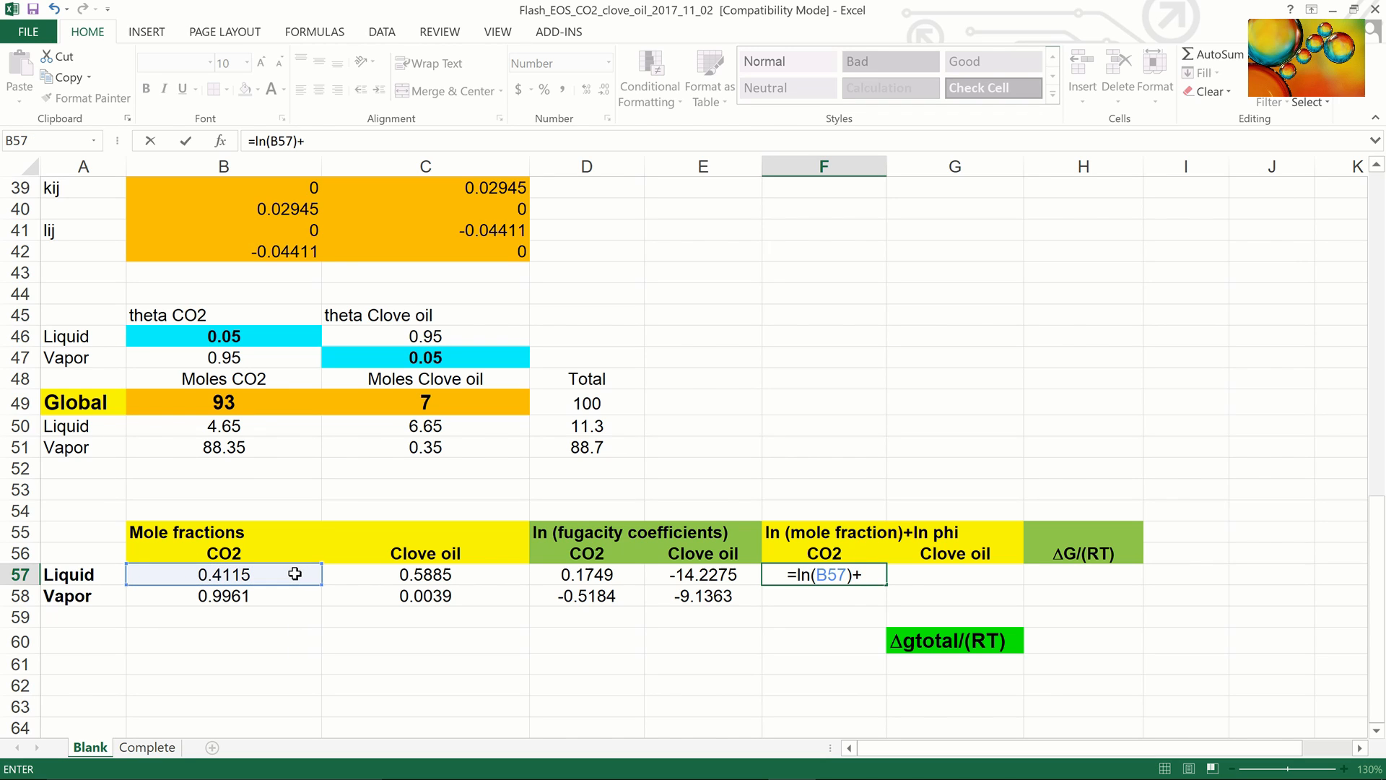
{"action": "left_click", "coordinate": [589, 577]}
{"action": "key", "text": "Return"}
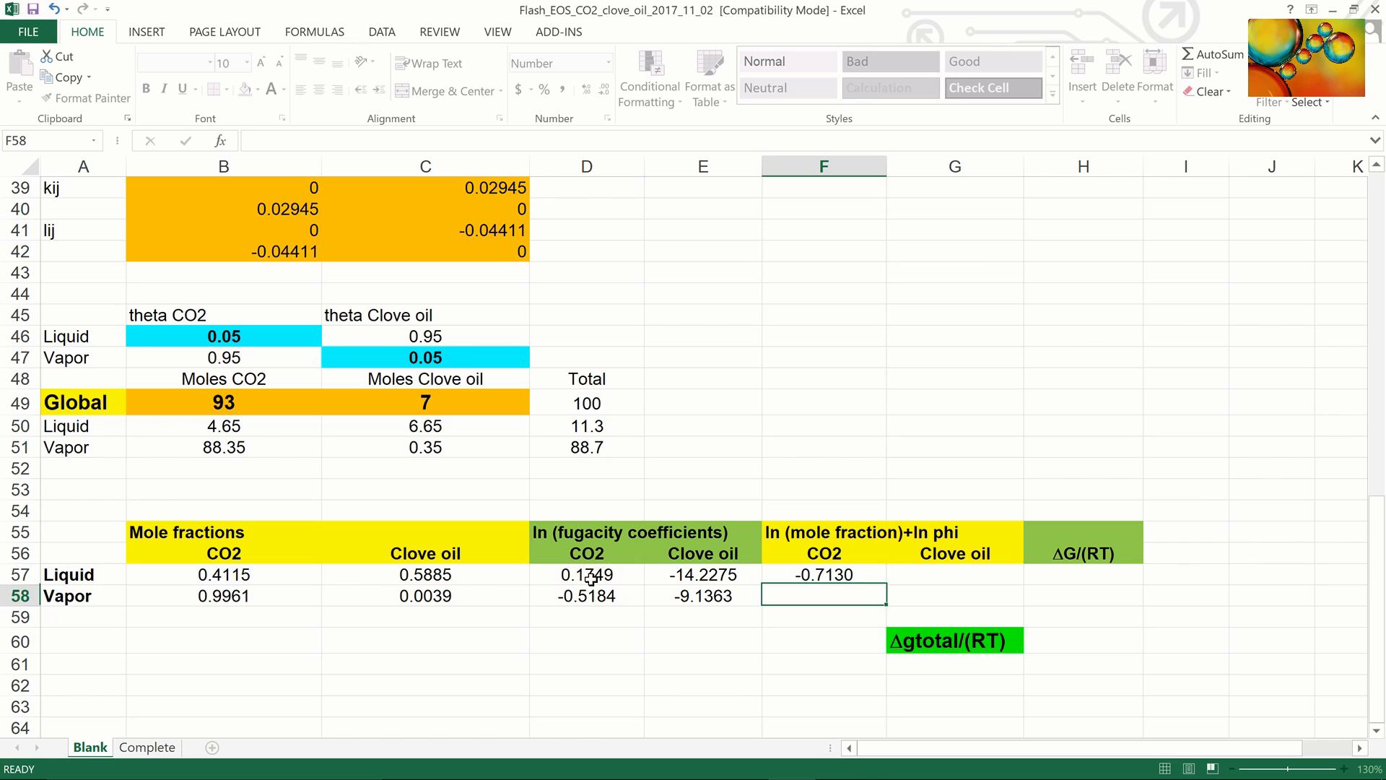
{"action": "left_click", "coordinate": [838, 573]}
{"action": "left_click_drag", "start_coordinate": [888, 586], "coordinate": [1010, 605]}
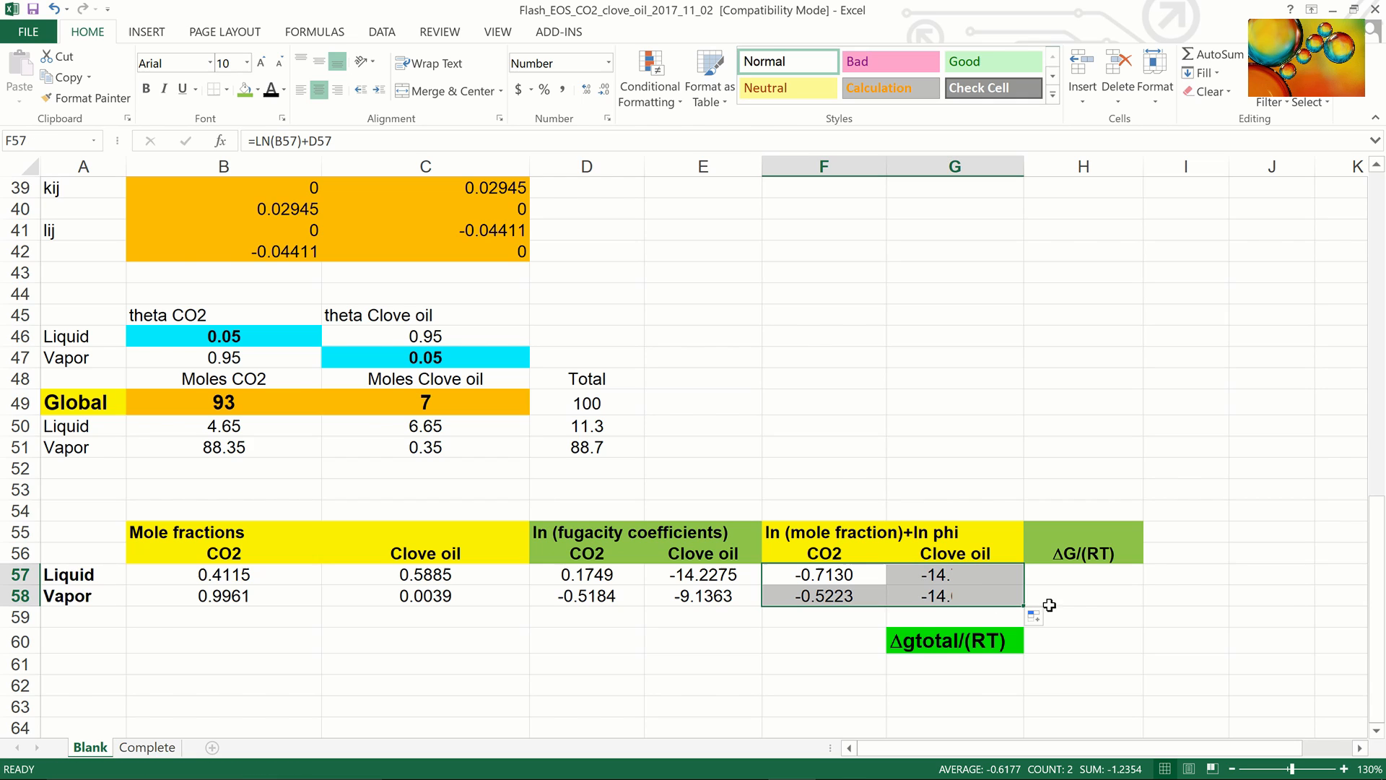
- Calculate the liquid ΔG/(RT) in H57 with =B50*F57+C50*G57 and fill it down to the vapor row in H58
{"action": "left_click", "coordinate": [1090, 577]}
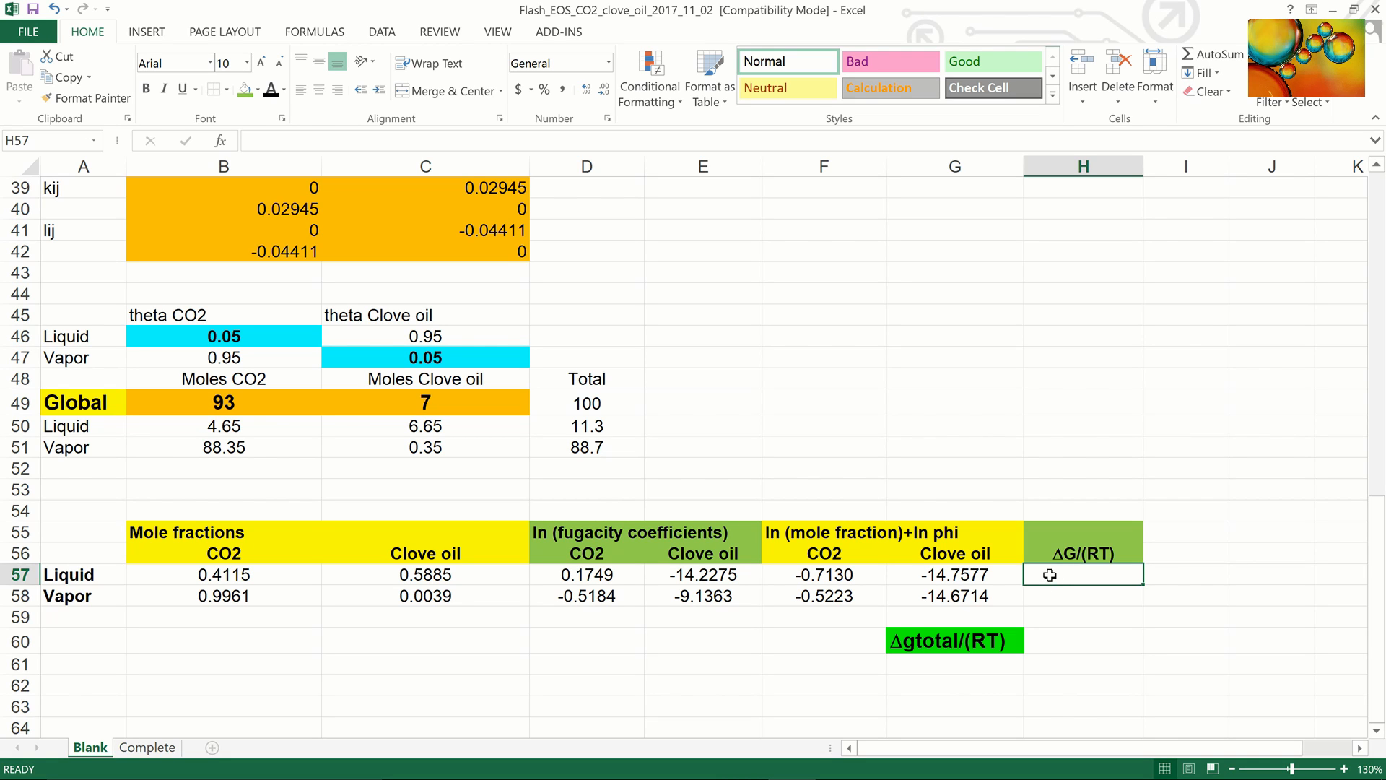
{"action": "type", "text": "="}
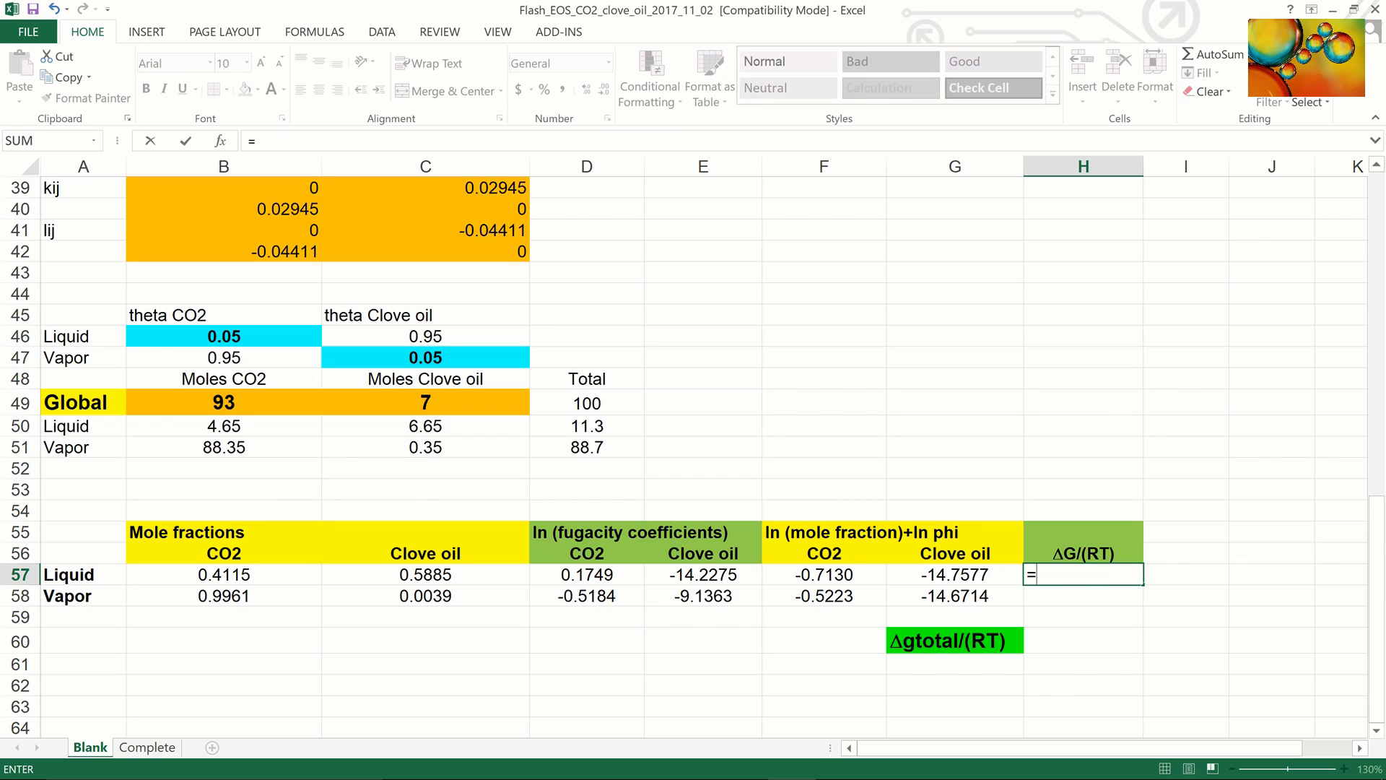
{"action": "left_click", "coordinate": [269, 431]}
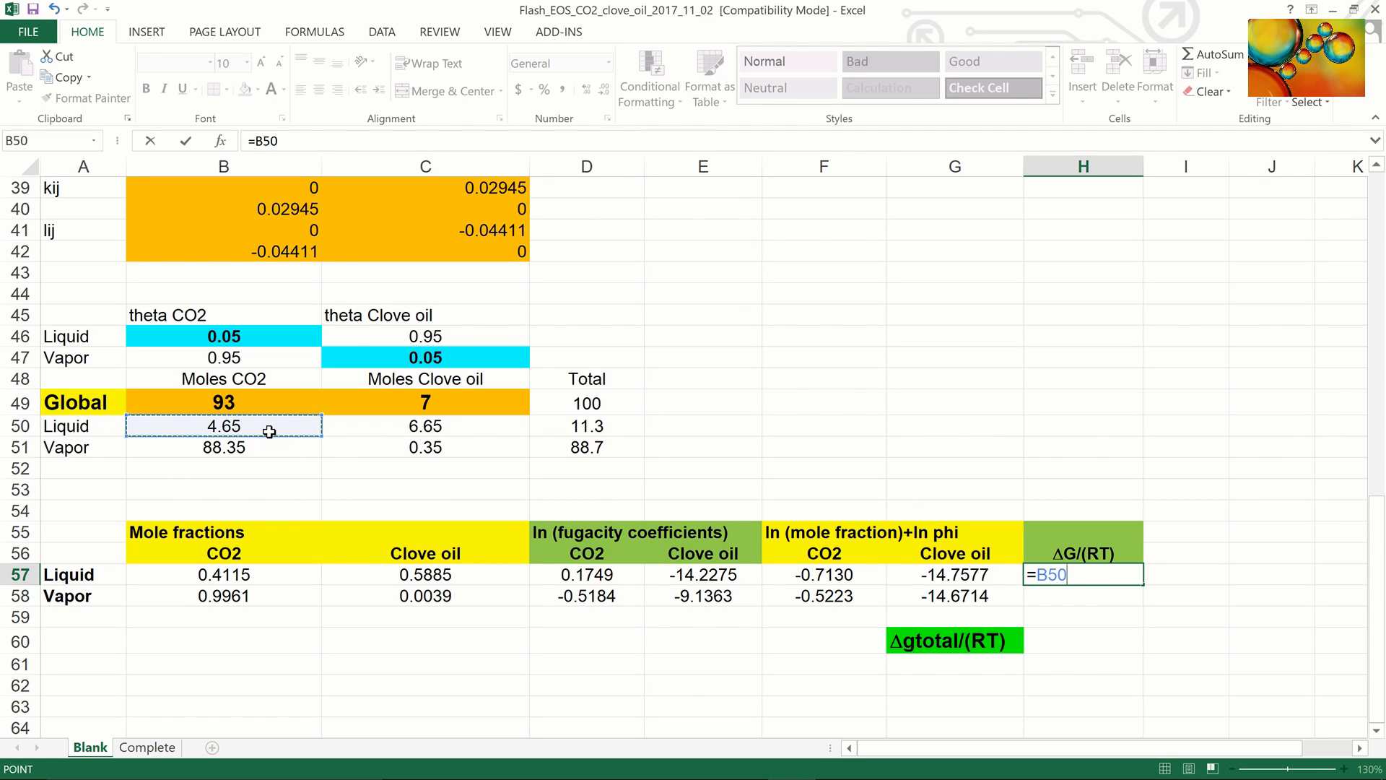
{"action": "type", "text": "*"}
{"action": "left_click", "coordinate": [805, 581]}
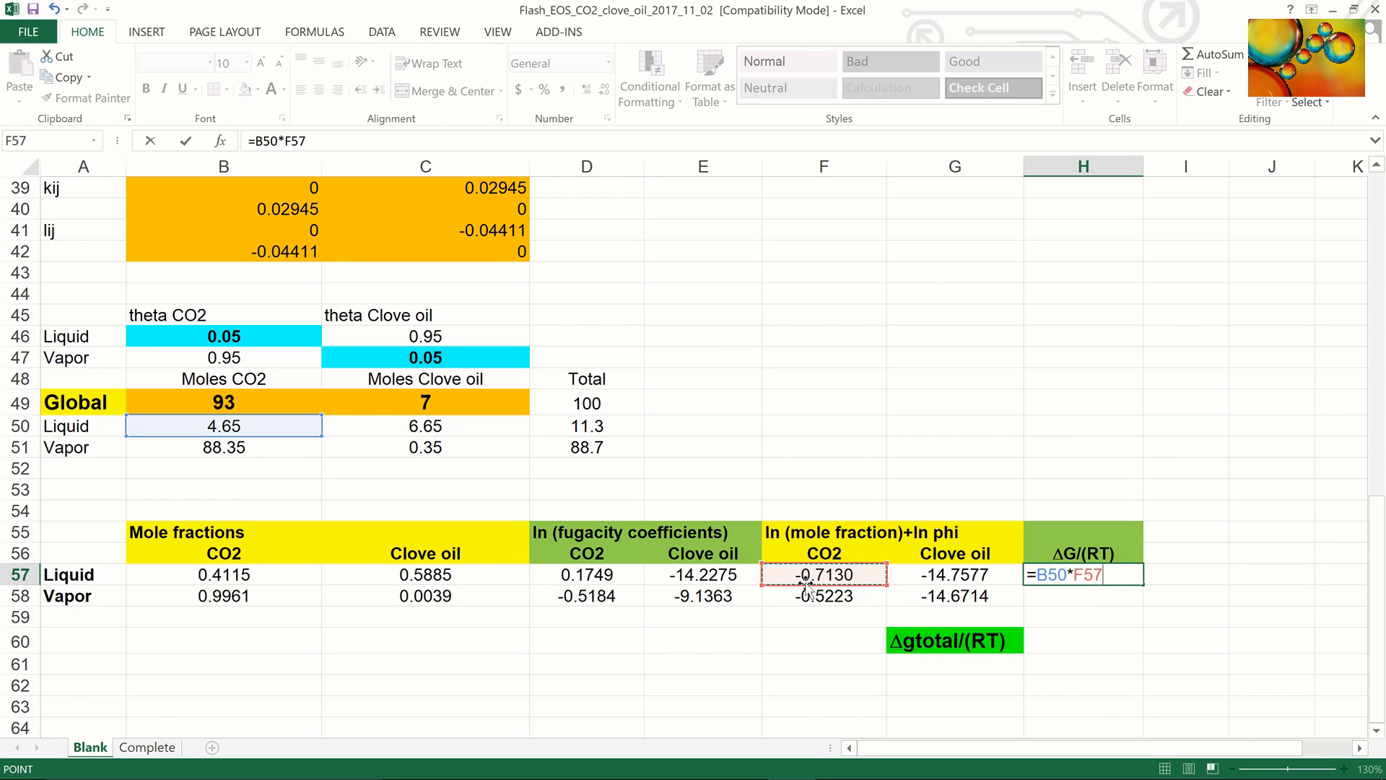
{"action": "type", "text": "+"}
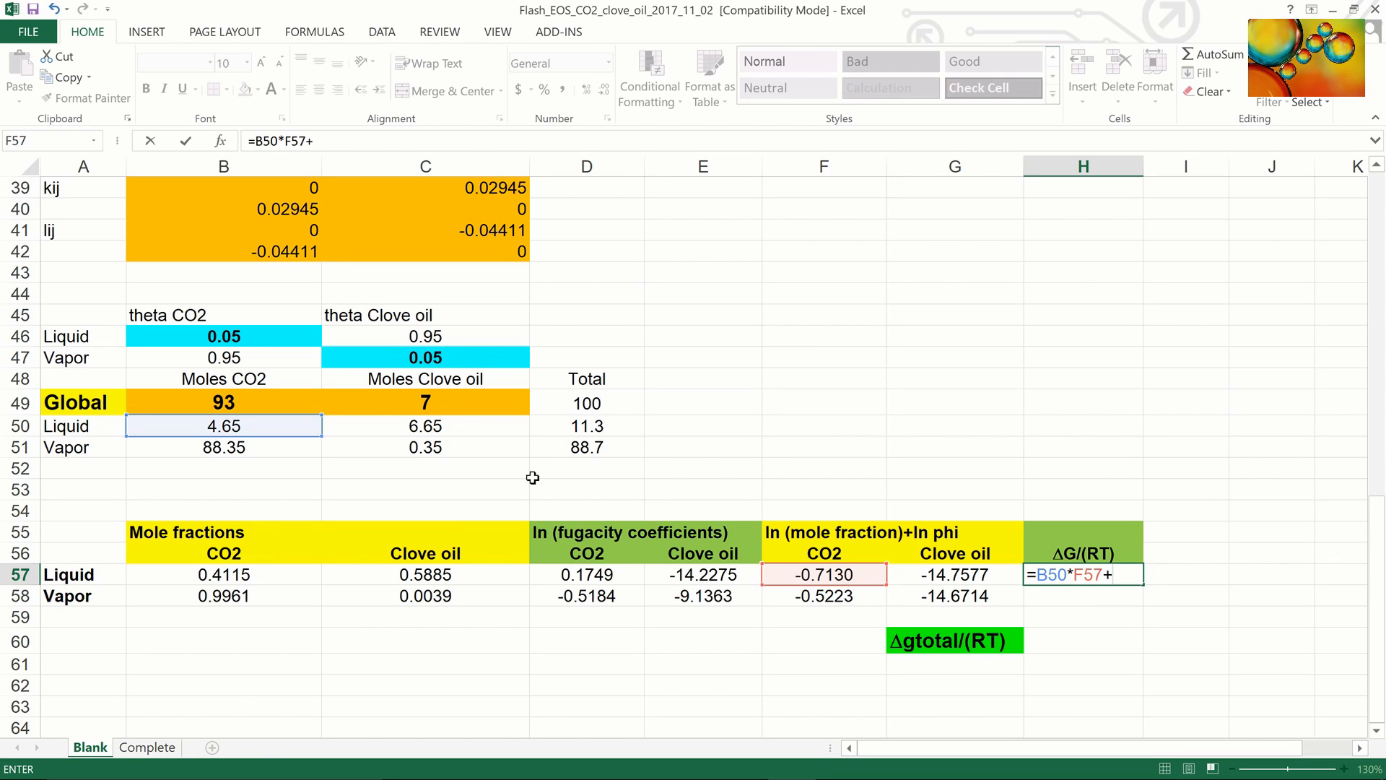
{"action": "left_click", "coordinate": [455, 425]}
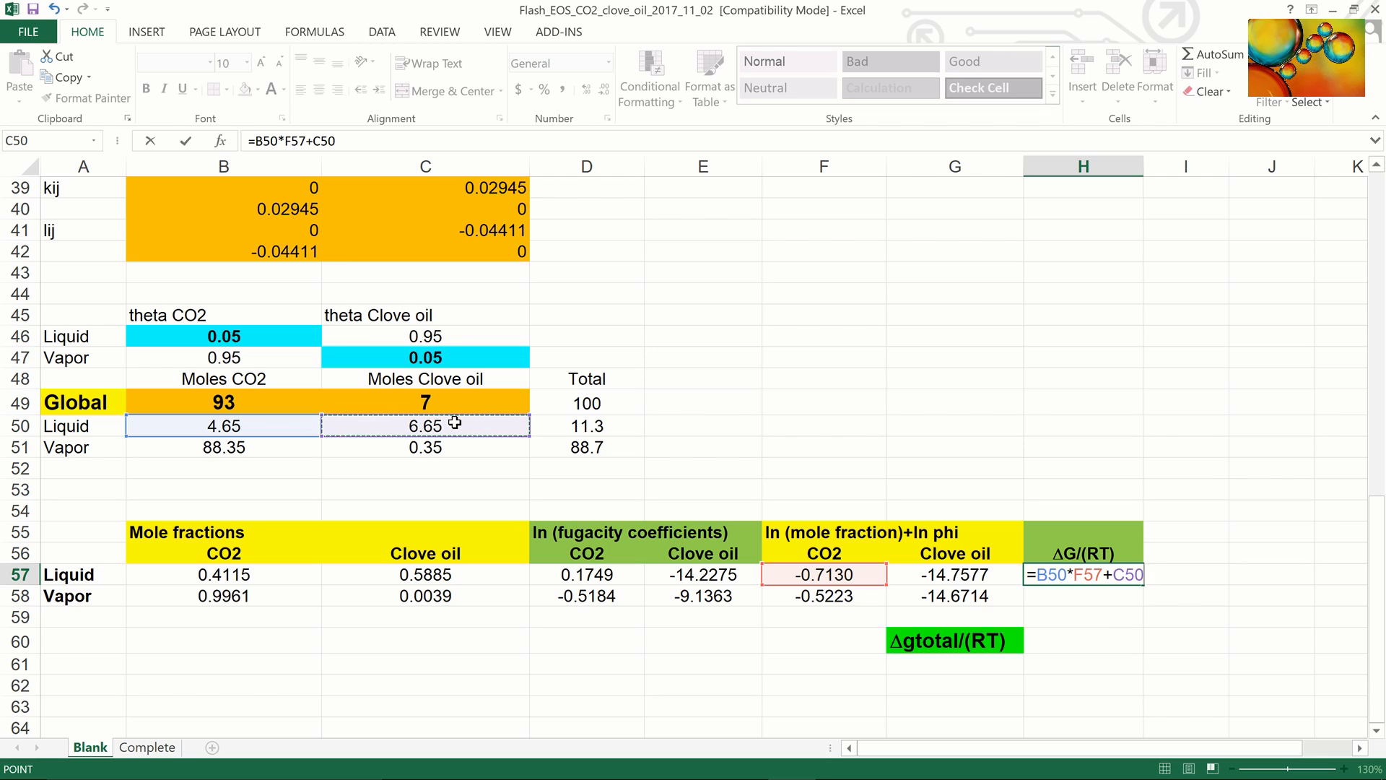
{"action": "type", "text": "*"}
{"action": "left_click", "coordinate": [972, 574]}
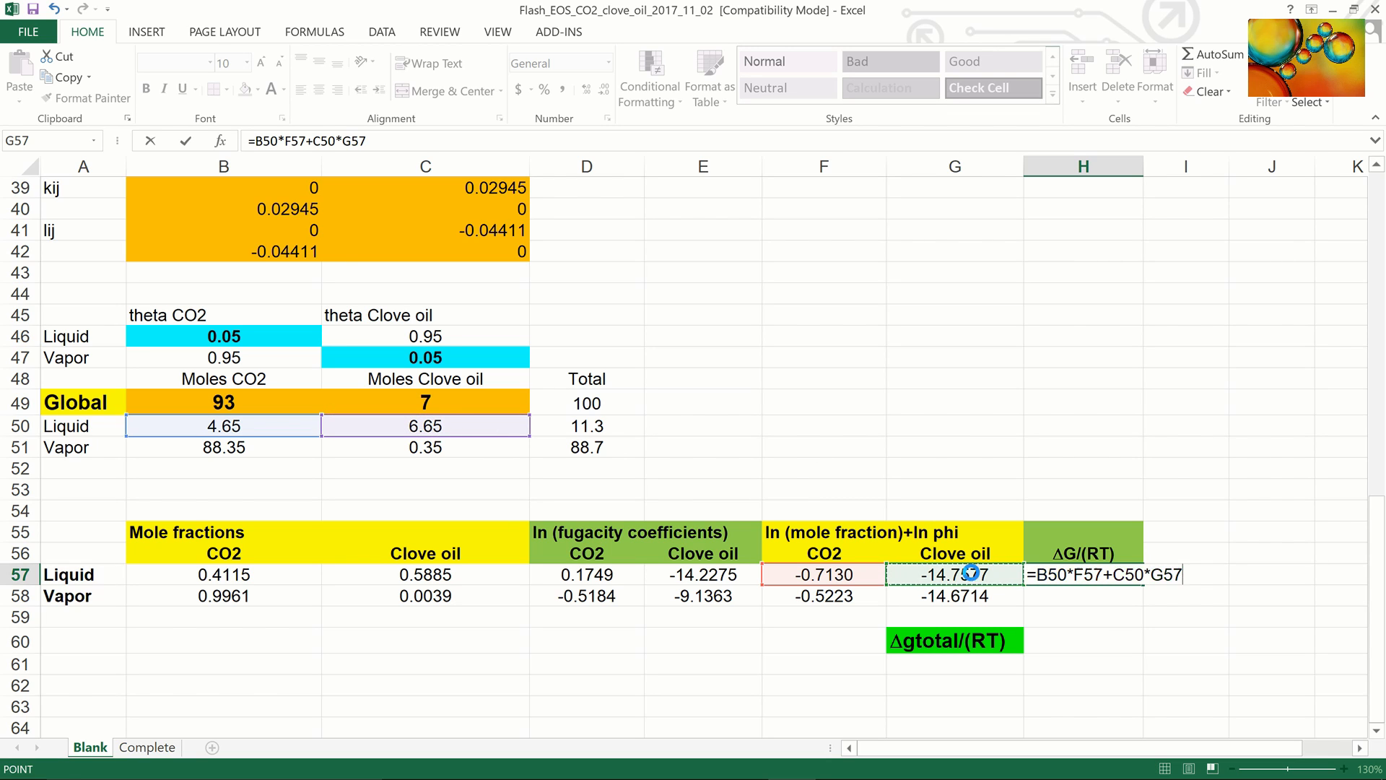
{"action": "key", "text": "Return"}
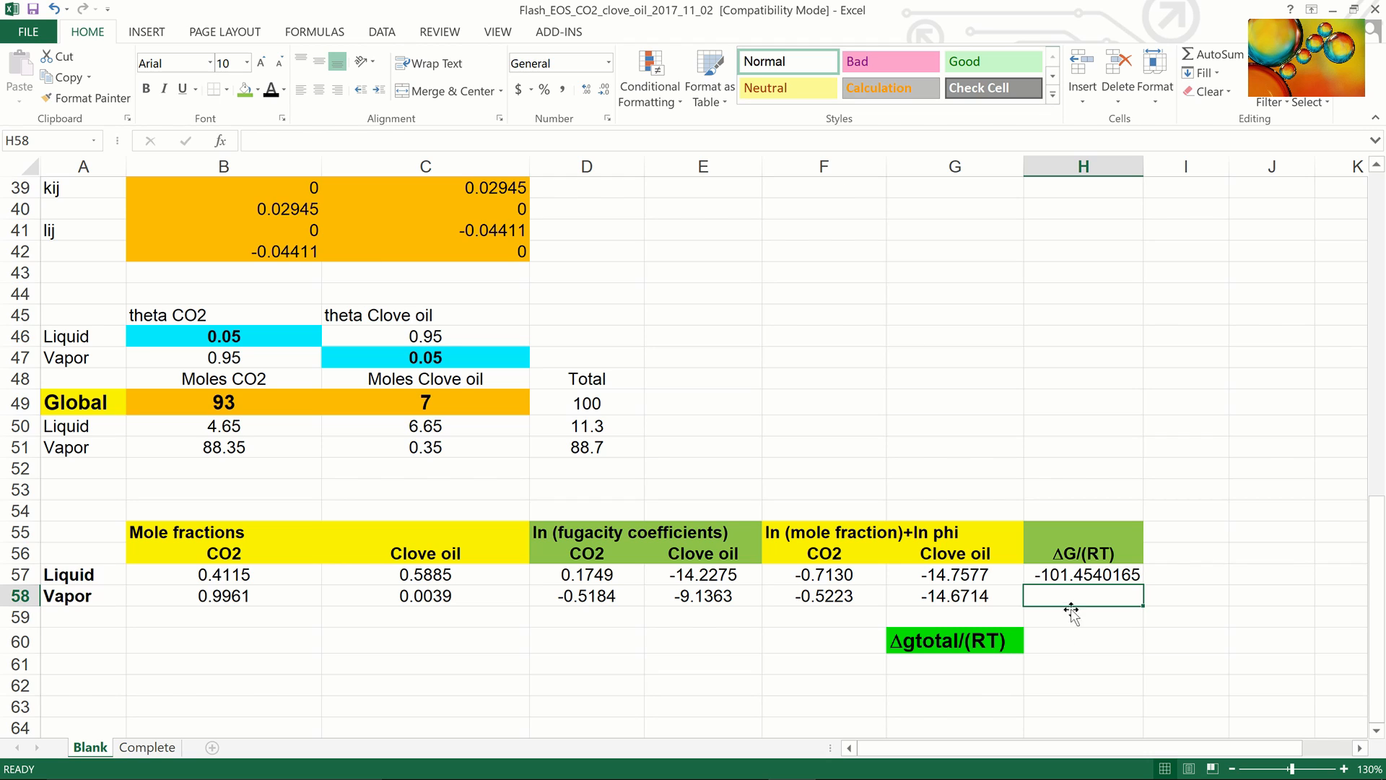
{"action": "left_click", "coordinate": [1090, 573]}
{"action": "left_click_drag", "start_coordinate": [1143, 581], "coordinate": [1138, 598]}
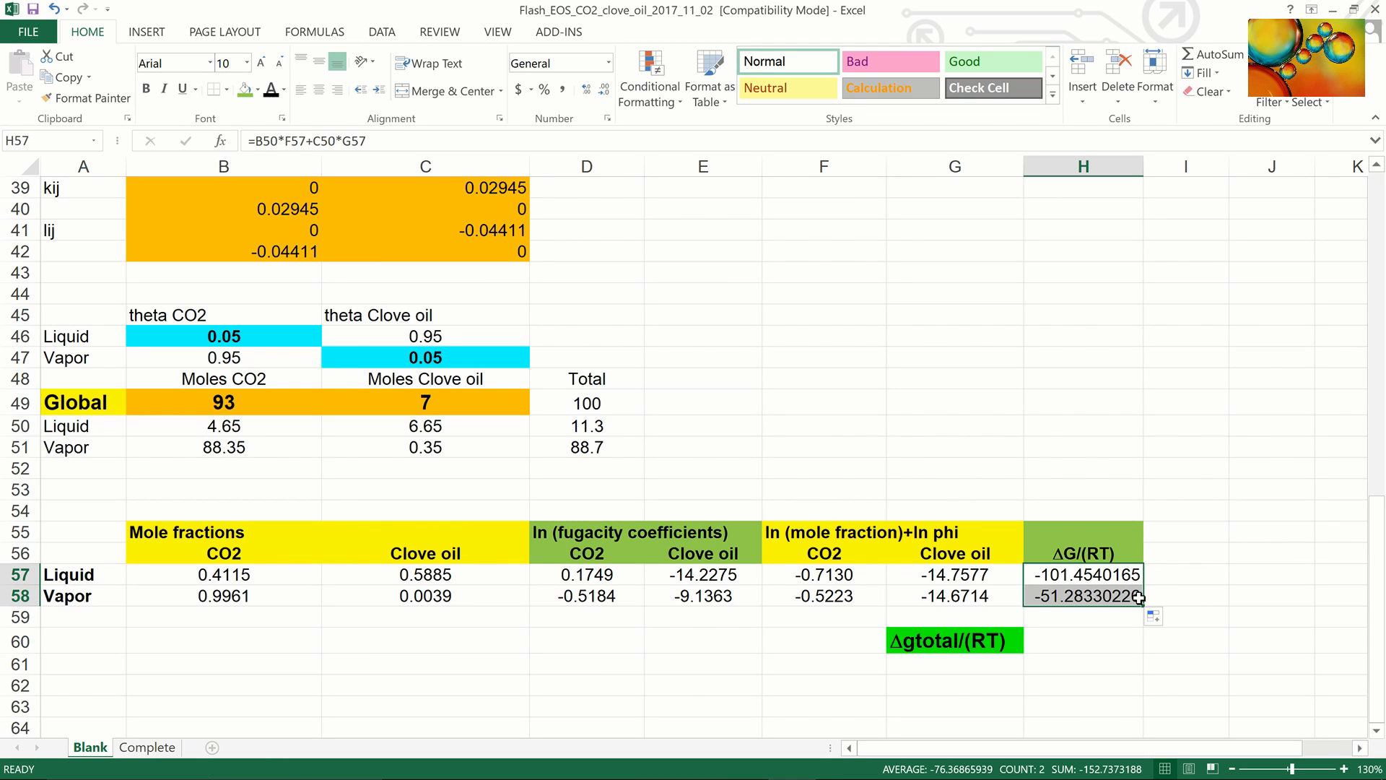
- Compute the total Δg/(RT) in H60 with =sum(H57:H58)
{"action": "left_click", "coordinate": [1084, 641]}
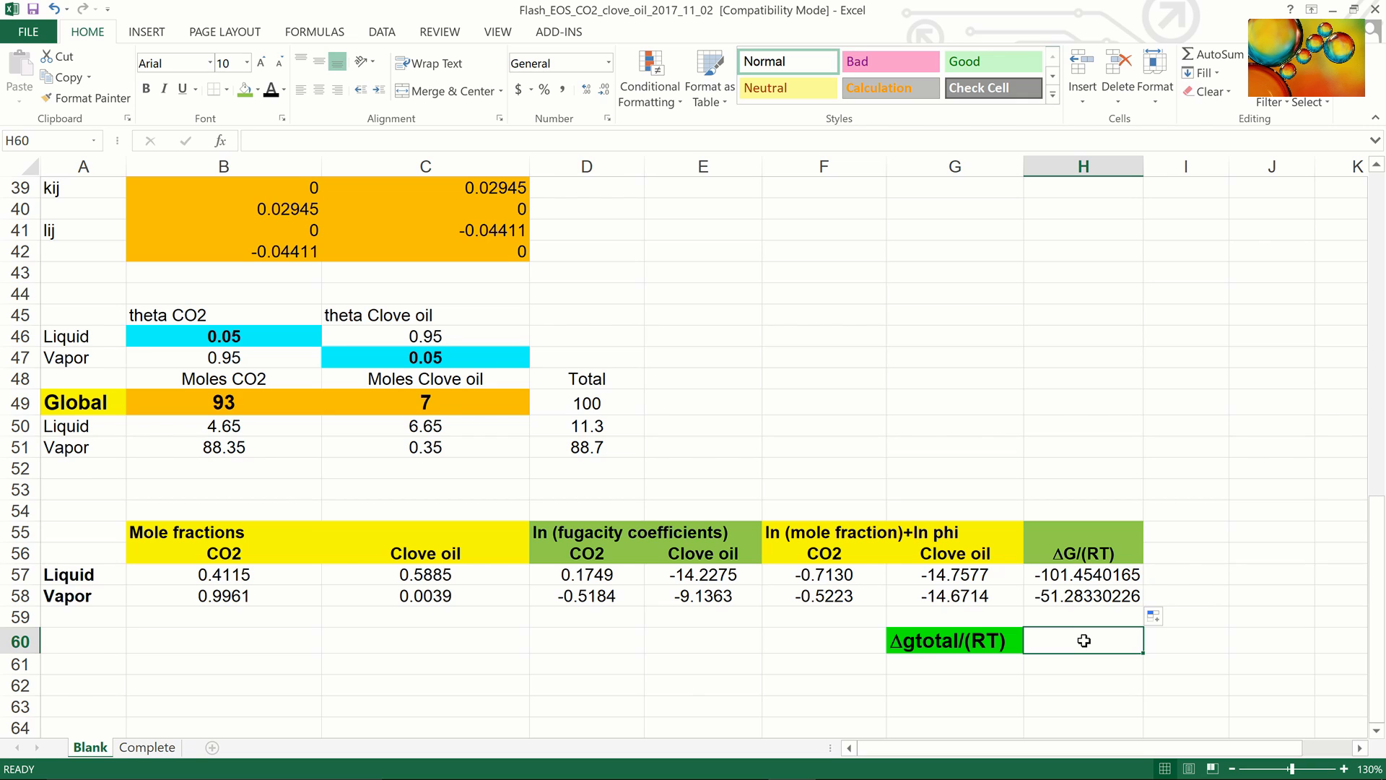
{"action": "type", "text": "=su"}
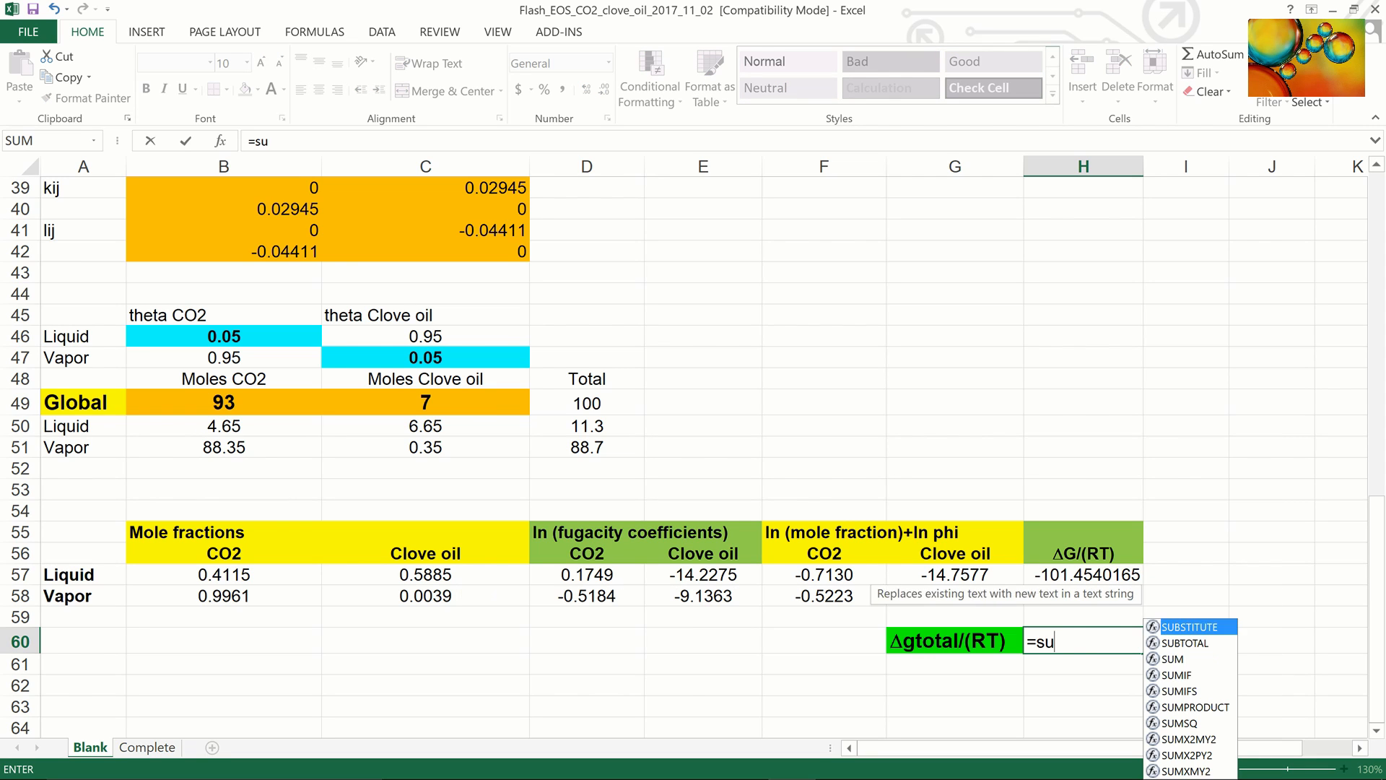
{"action": "type", "text": "m("}
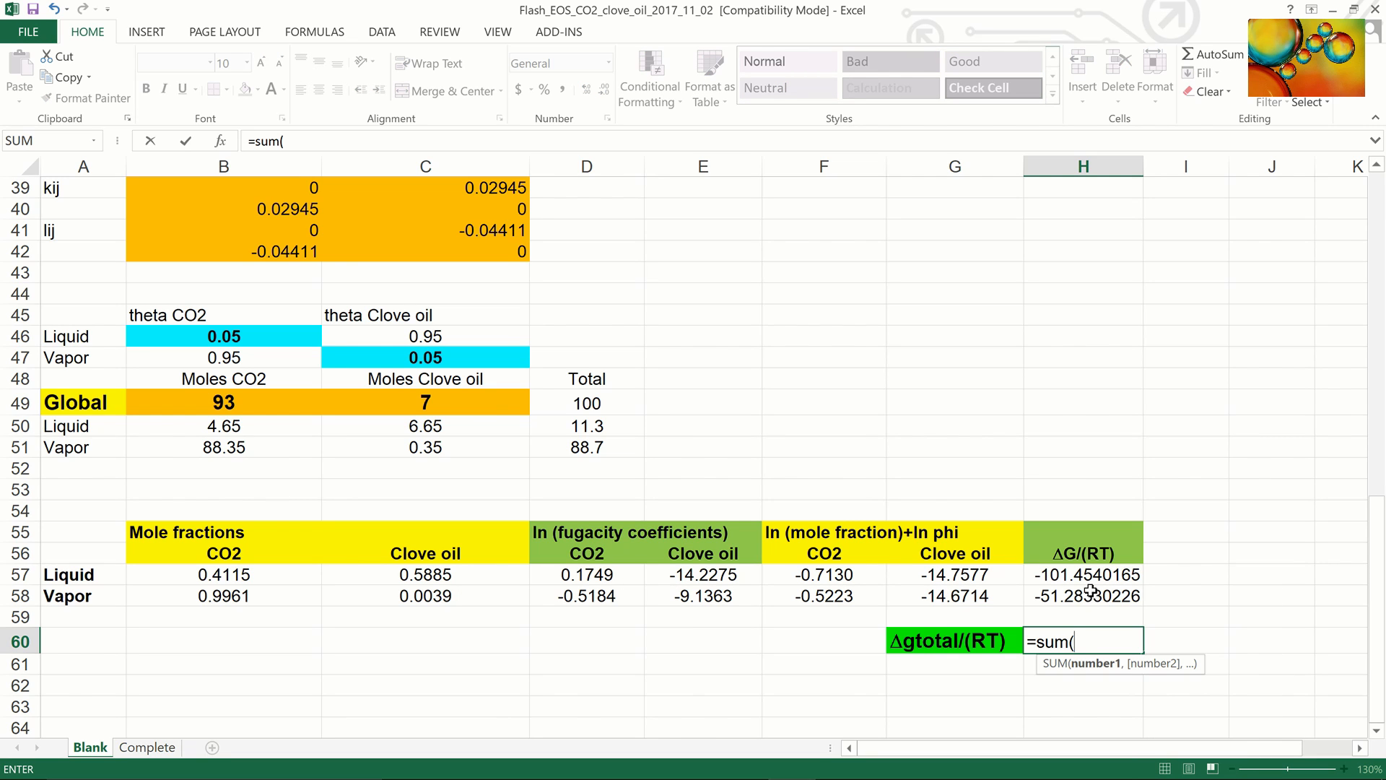
{"action": "left_click_drag", "start_coordinate": [1088, 575], "coordinate": [1088, 596]}
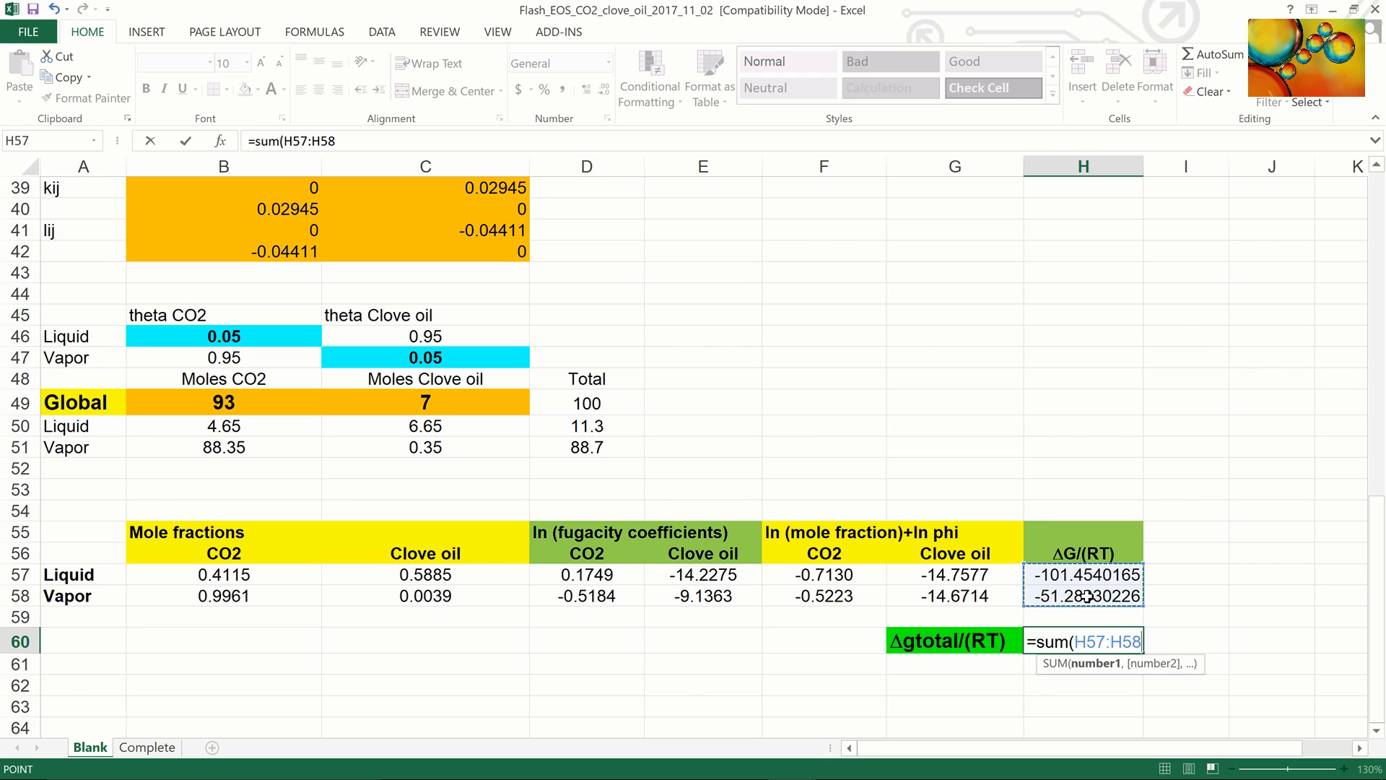
{"action": "type", "text": ")"}
{"action": "key", "text": "Return"}
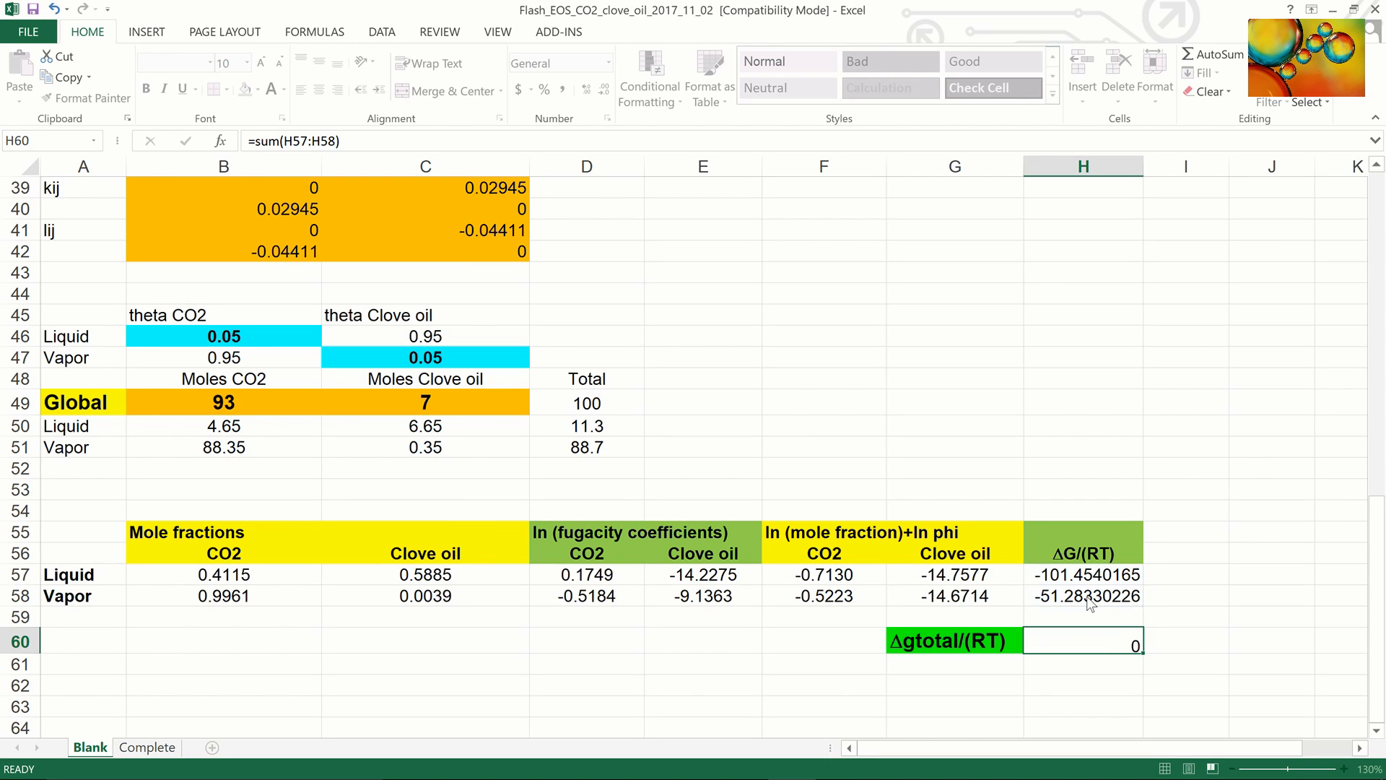
{"action": "left_click", "coordinate": [1084, 642]}
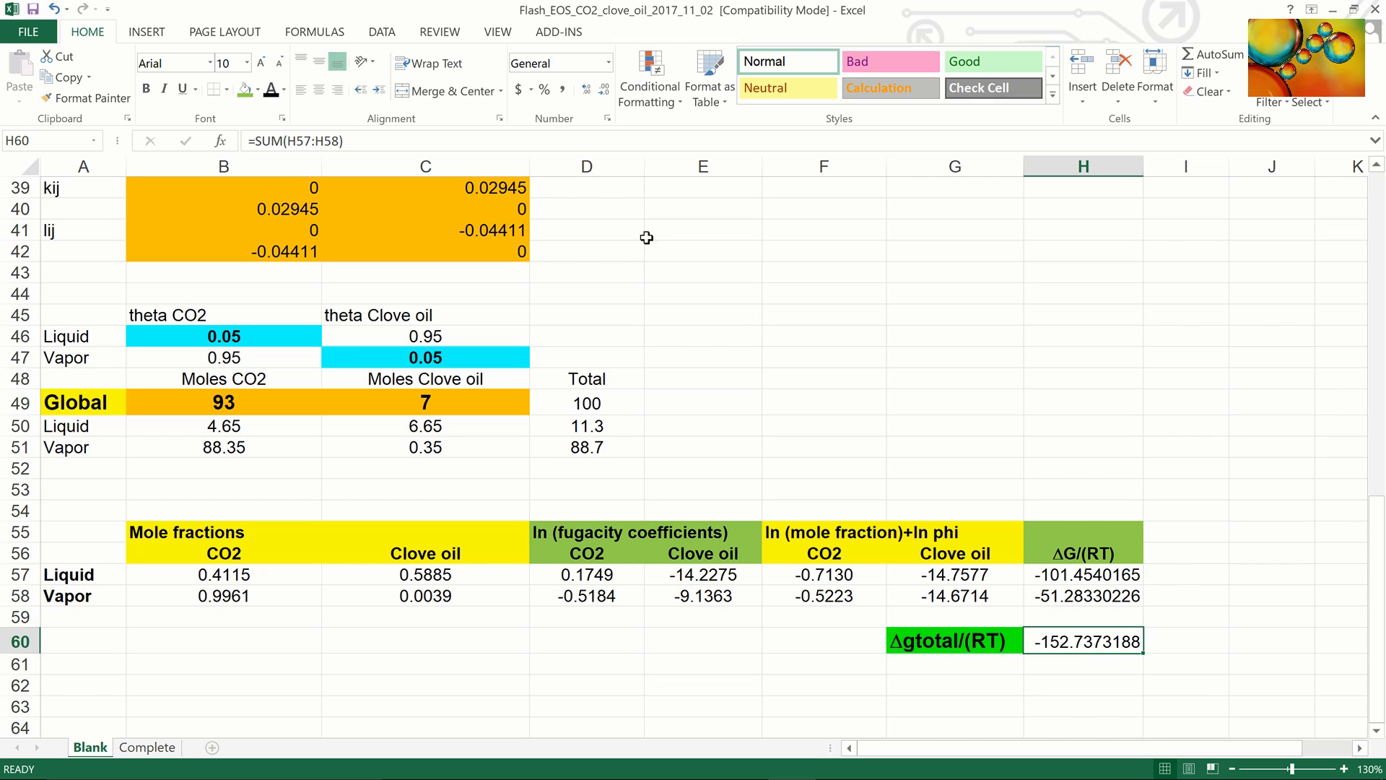
- Open Solver and set the objective to minimize the total Δg/(RT) in $H$60
{"action": "left_click", "coordinate": [397, 32]}
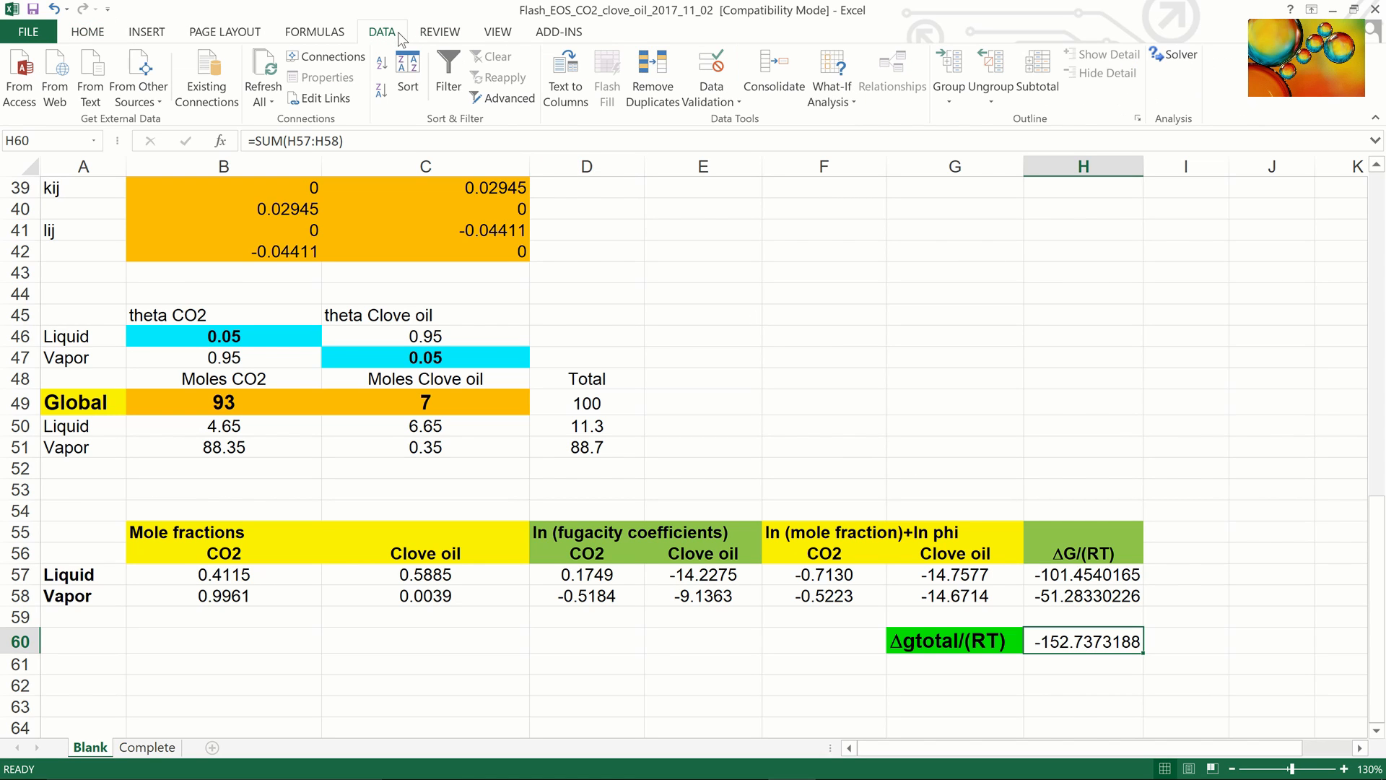
{"action": "left_click", "coordinate": [1176, 54]}
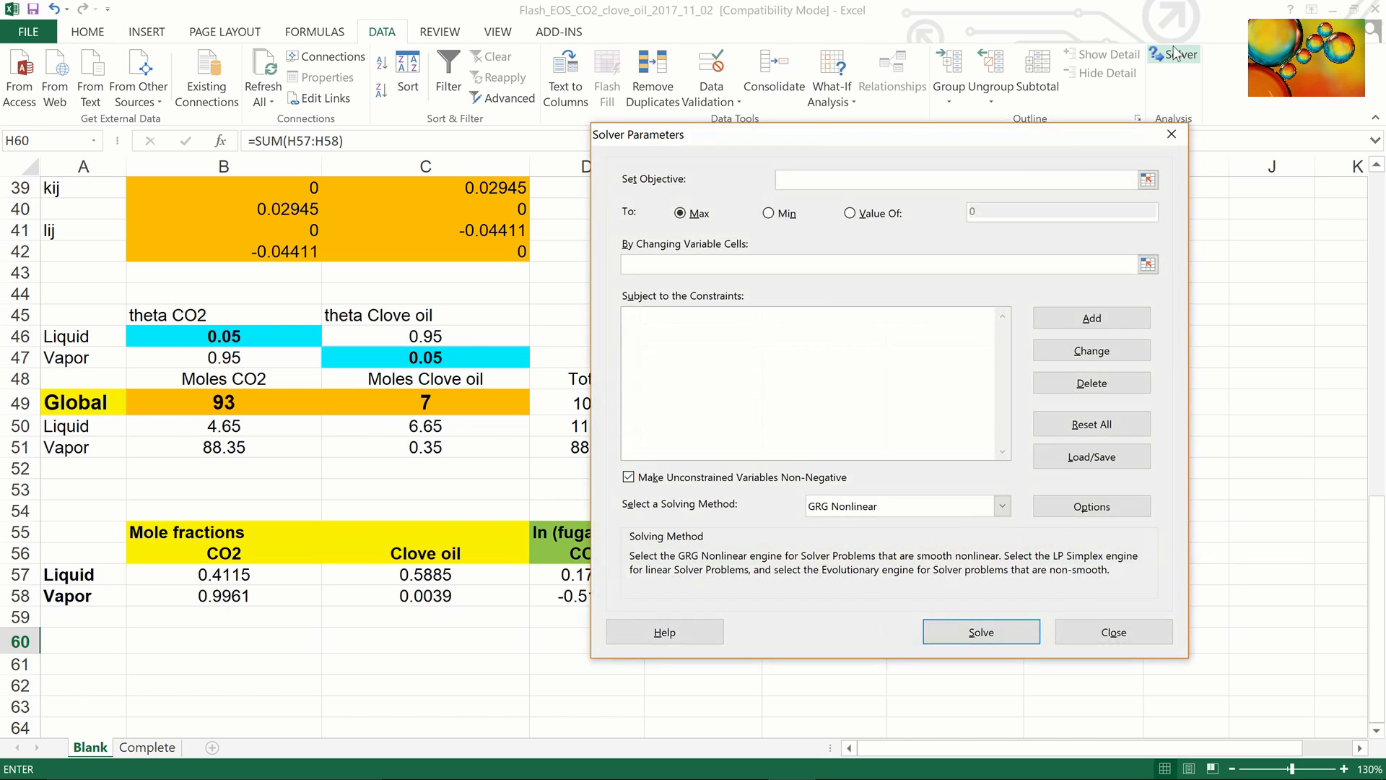
{"action": "left_click_drag", "start_coordinate": [971, 139], "coordinate": [1014, 26]}
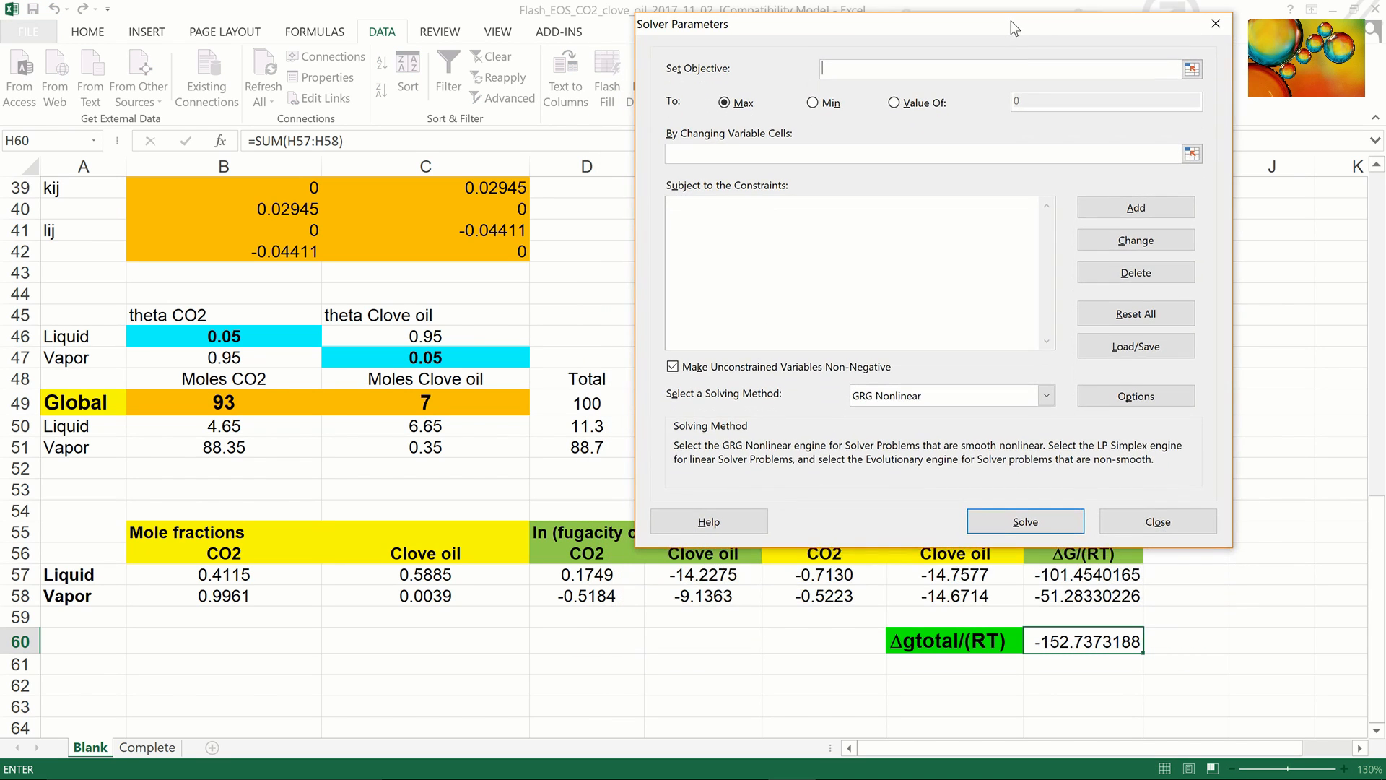
{"action": "left_click", "coordinate": [1077, 642]}
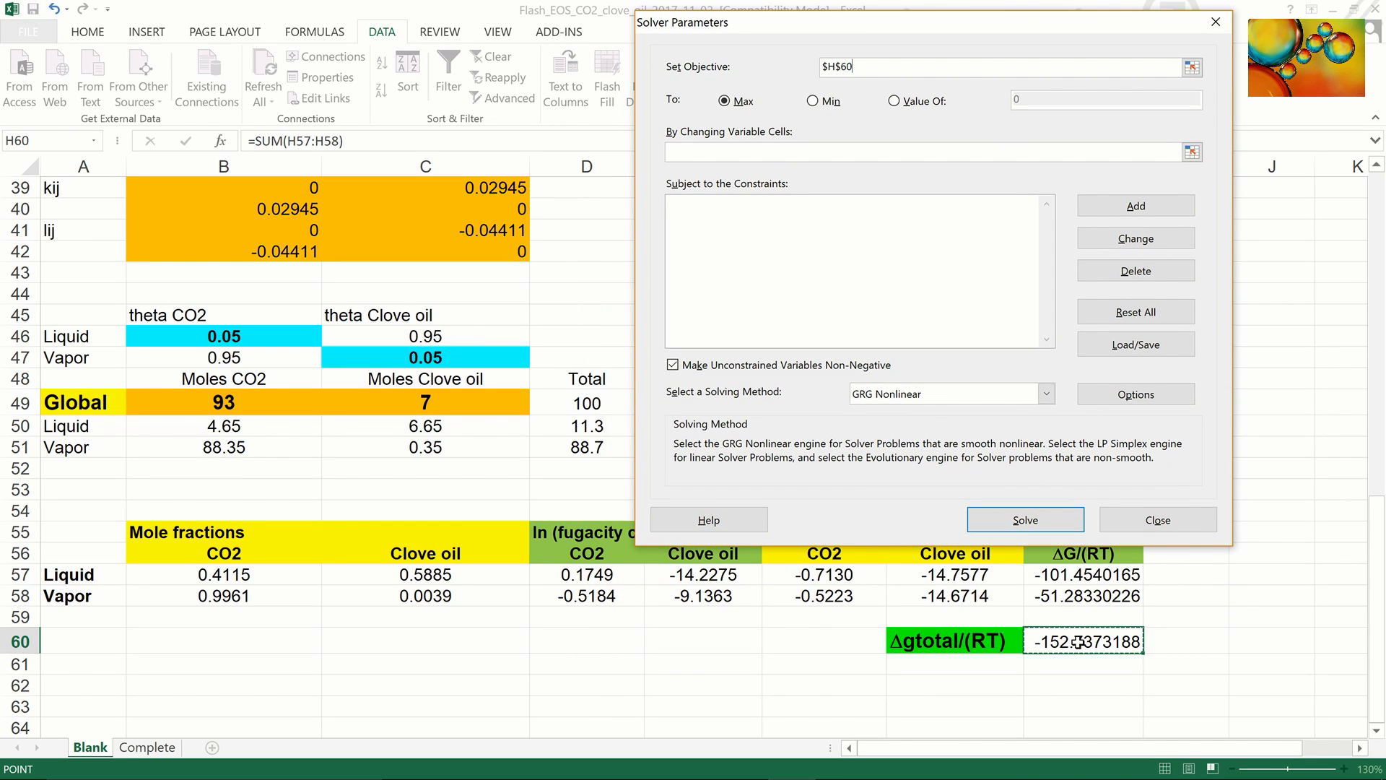
{"action": "left_click", "coordinate": [813, 102]}
- Use the blue theta cells B46 and C47 as Solver's changing variables, solve, and keep the solution
{"action": "left_click", "coordinate": [245, 339]}
{"action": "type", "text": ","}
{"action": "left_click", "coordinate": [386, 362]}
{"action": "left_click", "coordinate": [1026, 520]}
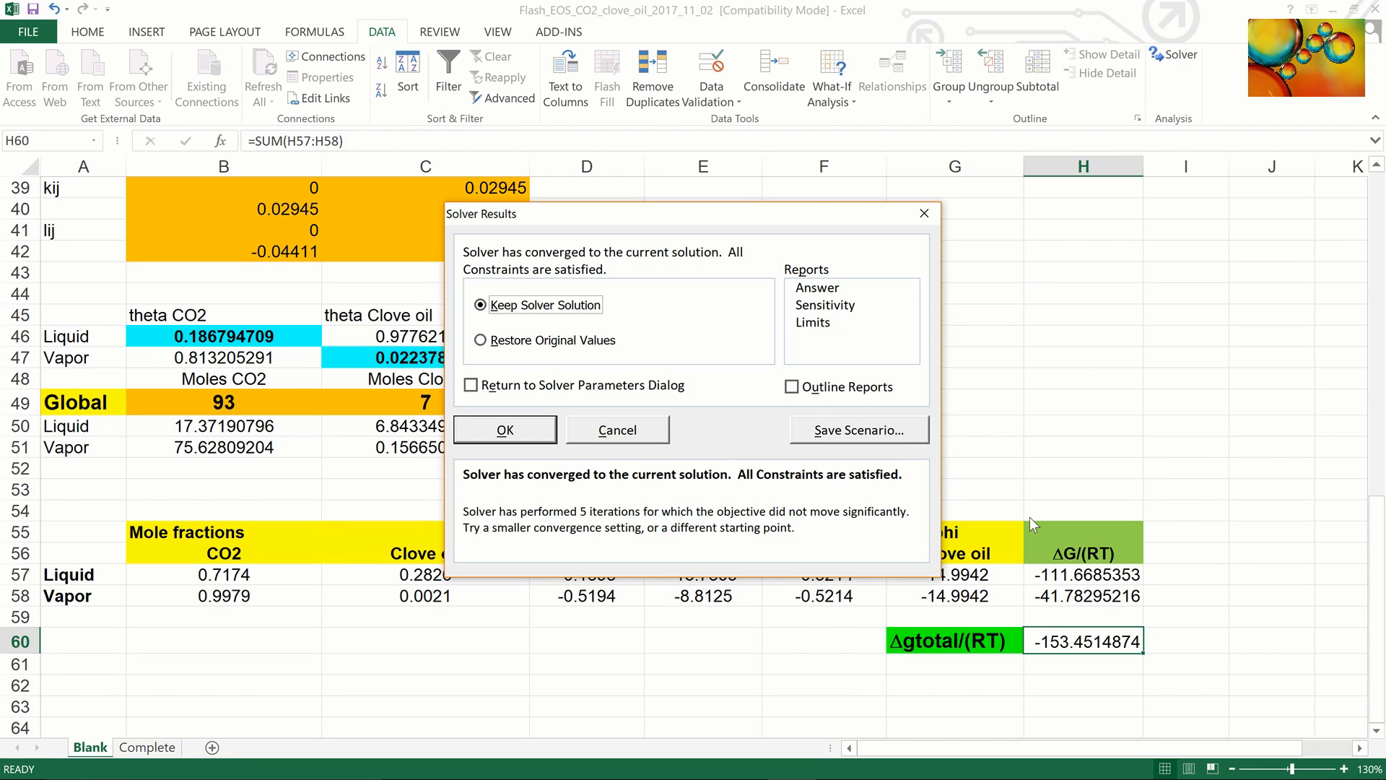
{"action": "left_click", "coordinate": [526, 434]}
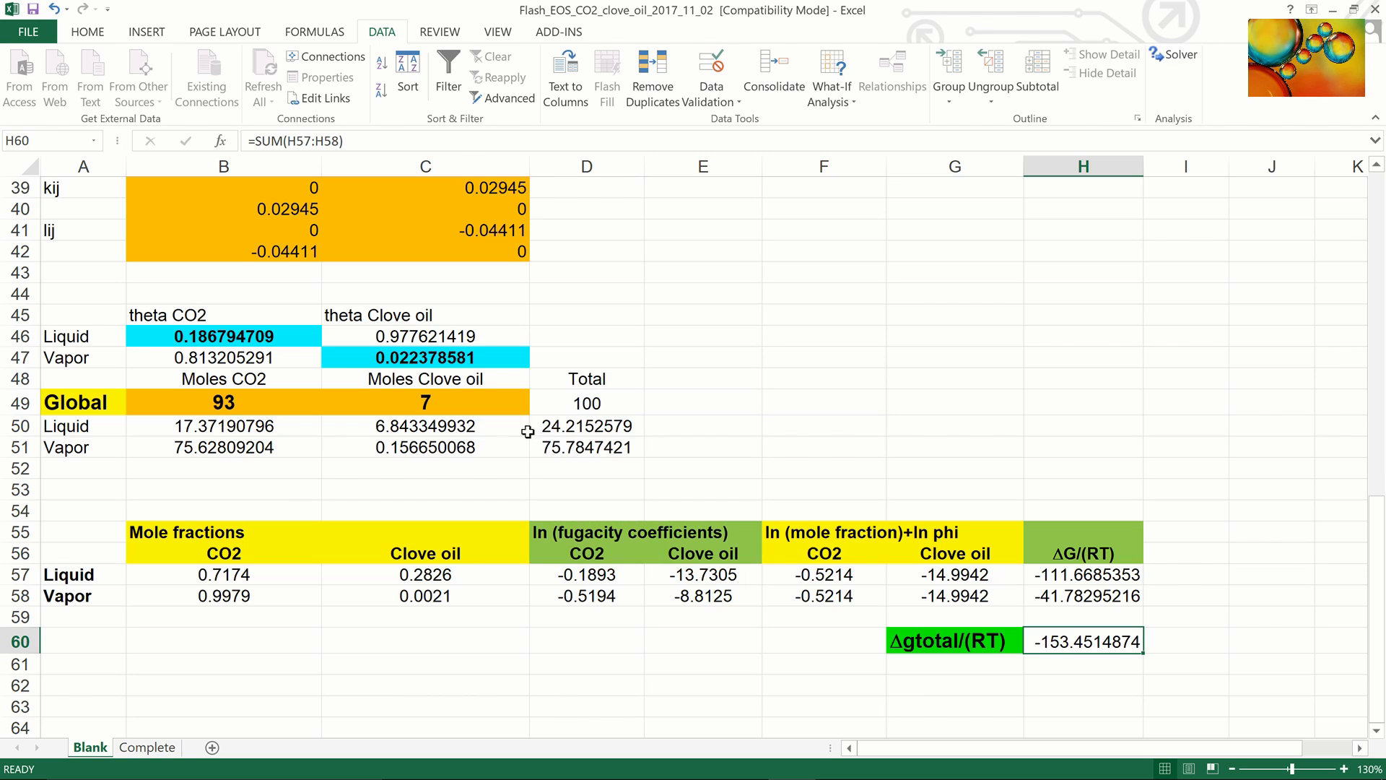